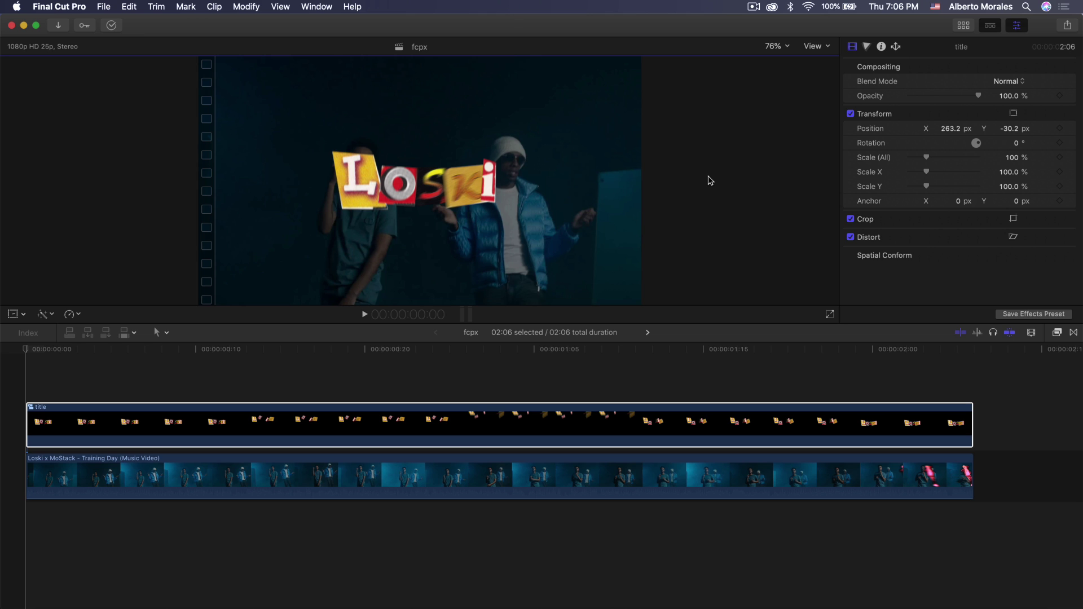
# Play back the composited title over the music video and scrub through its letter animation
pyautogui.click(39, 352)
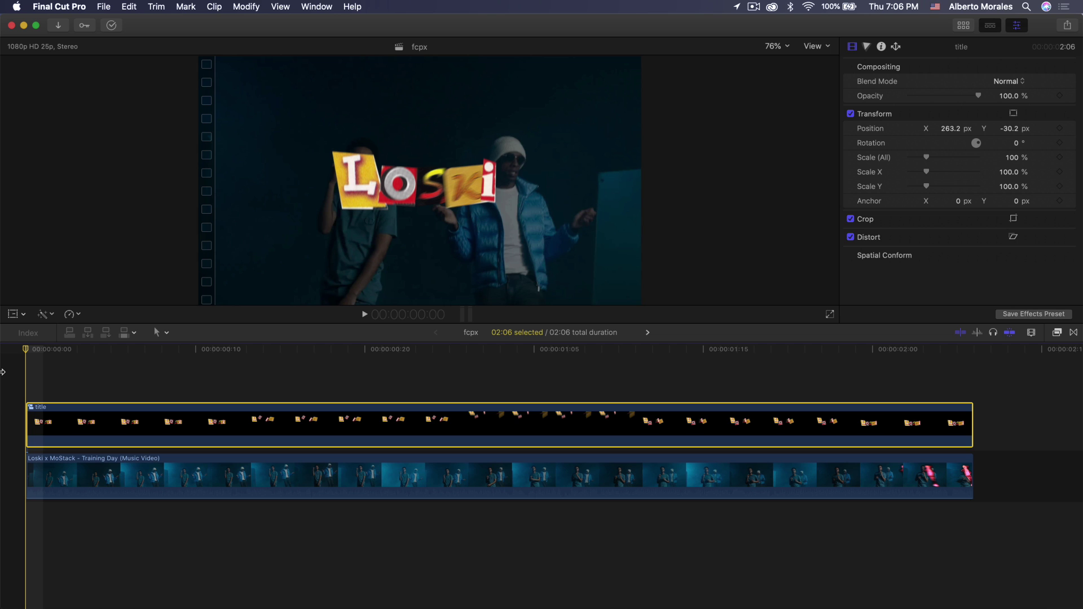
pyautogui.press('space')
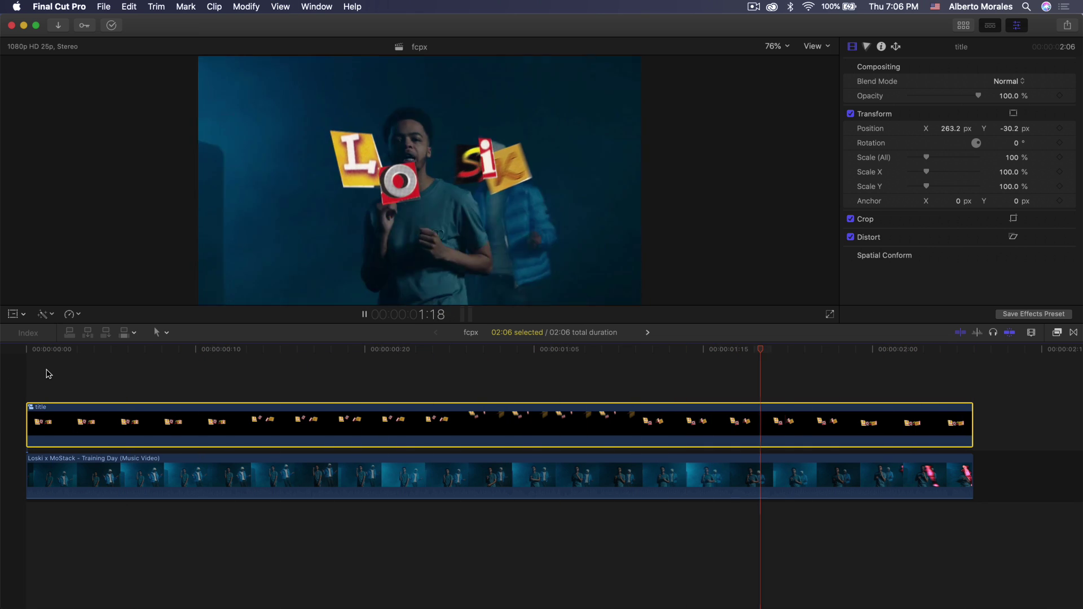
pyautogui.press('space')
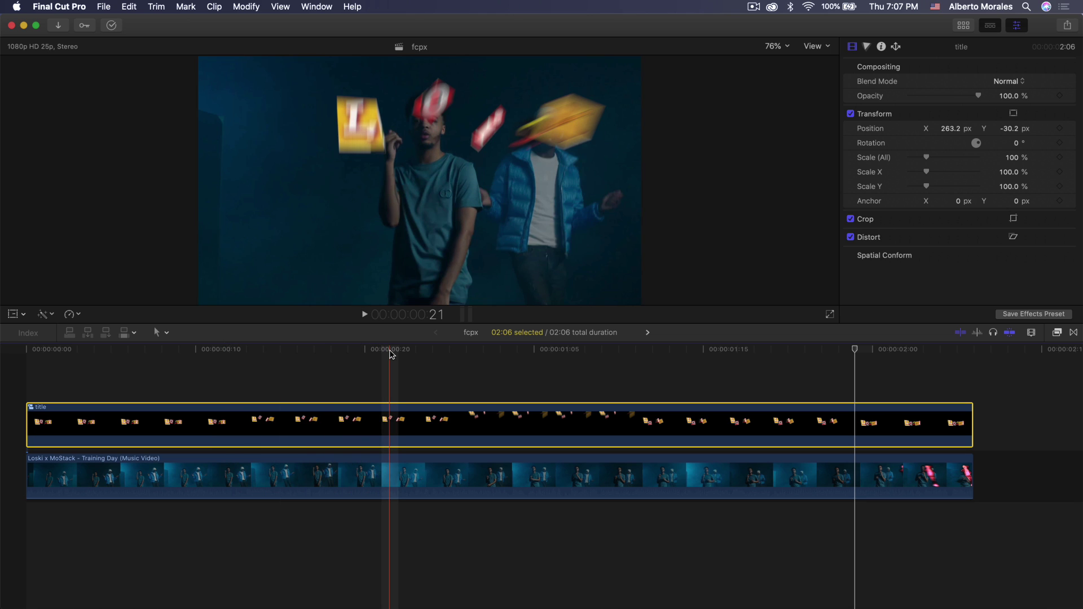
pyautogui.click(321, 351)
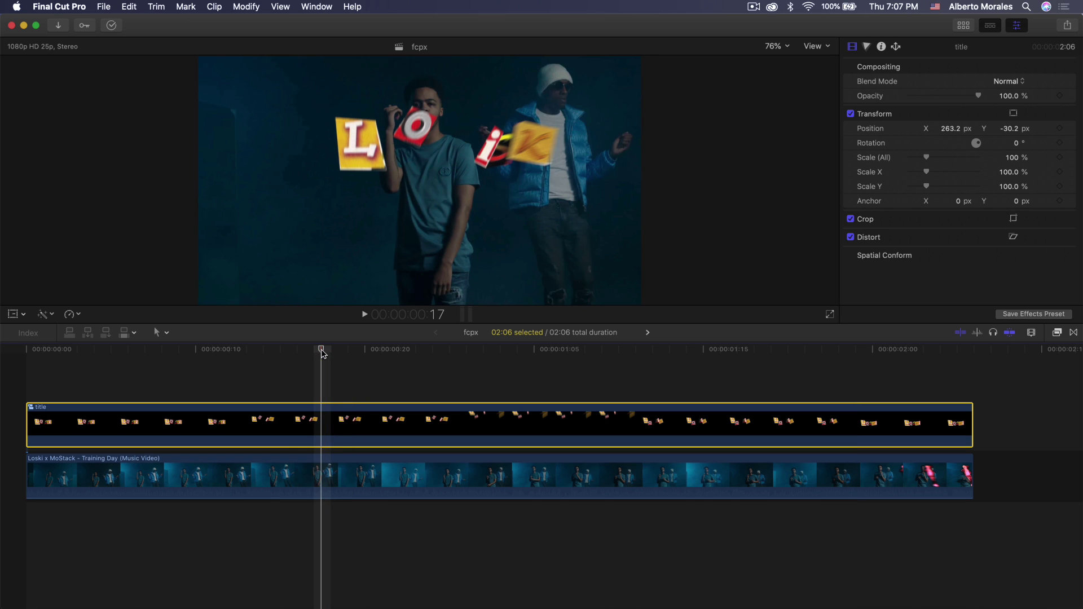
pyautogui.moveTo(321, 350); pyautogui.dragTo(221, 350)
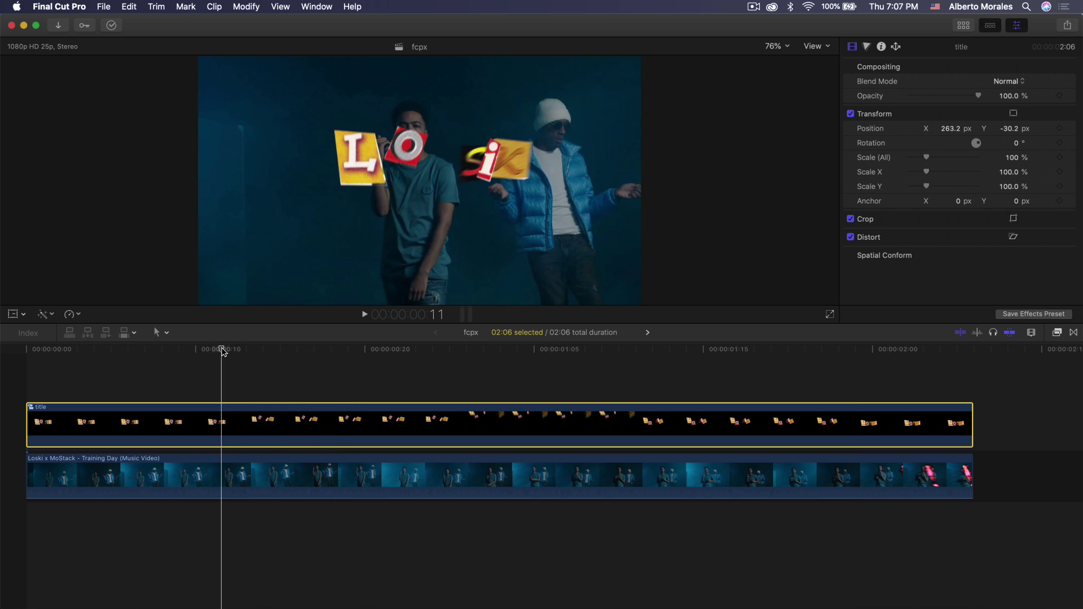
pyautogui.press('space')
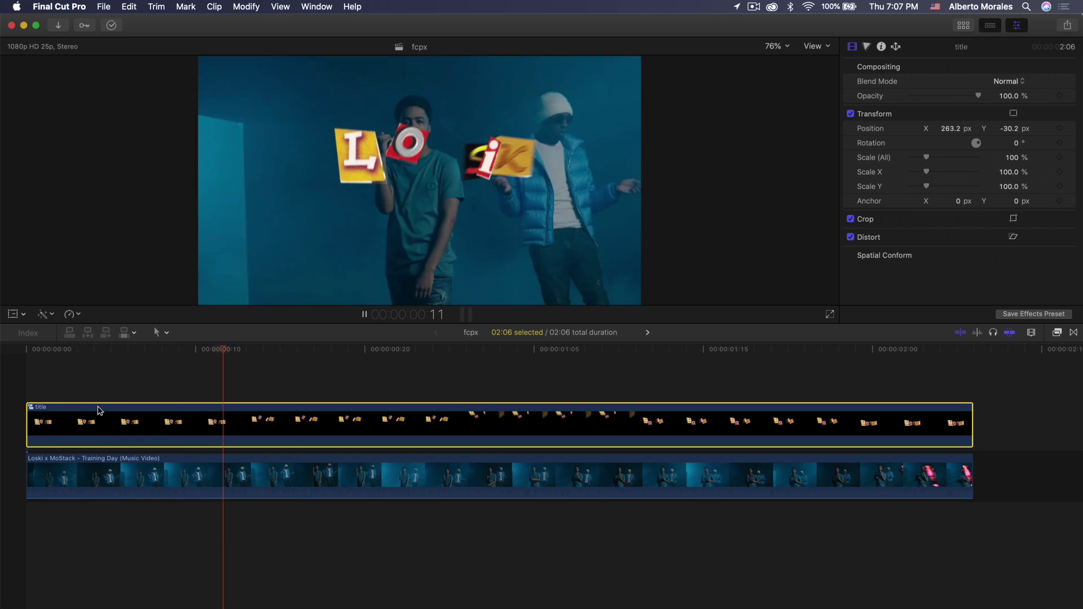
pyautogui.press('space')
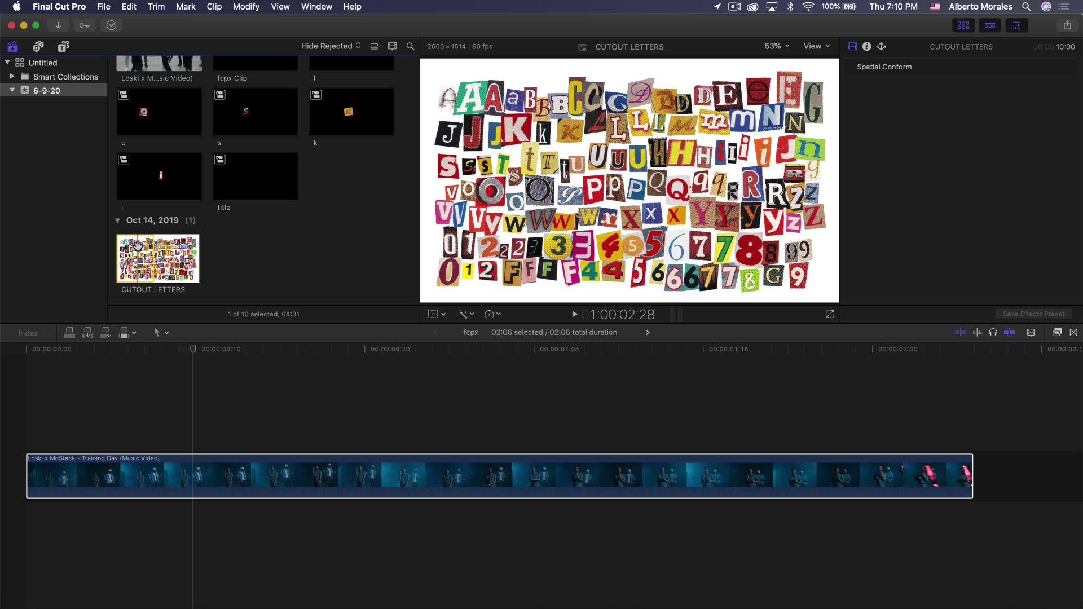
# Add the CUTOUT LETTERS image above the music video clip, cut it to the video's length, and hide the media browser
pyautogui.moveTo(153, 257); pyautogui.dragTo(12, 395)
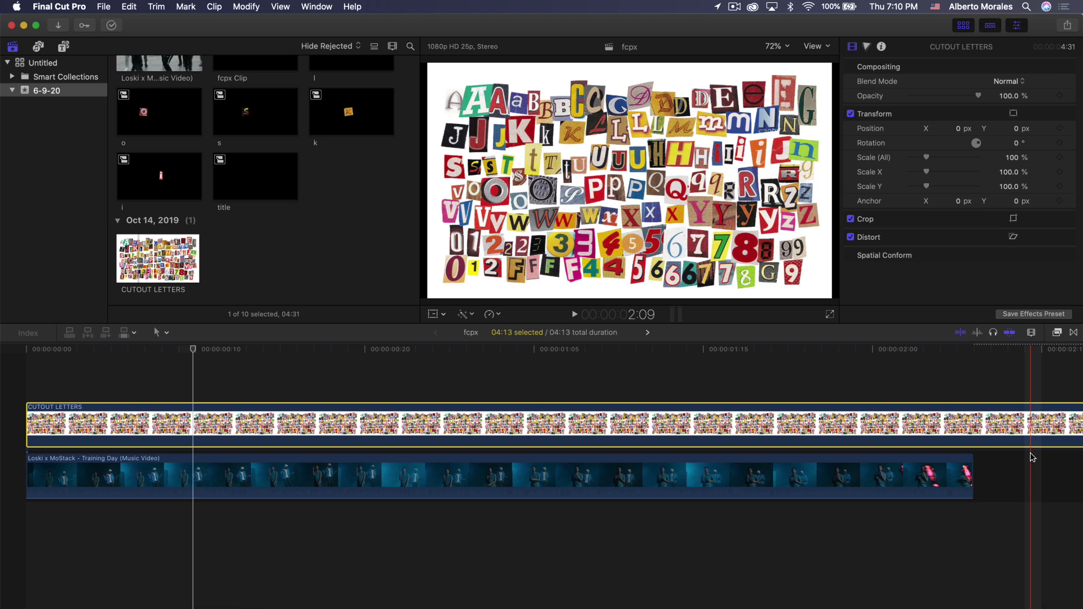
pyautogui.press('super+b')
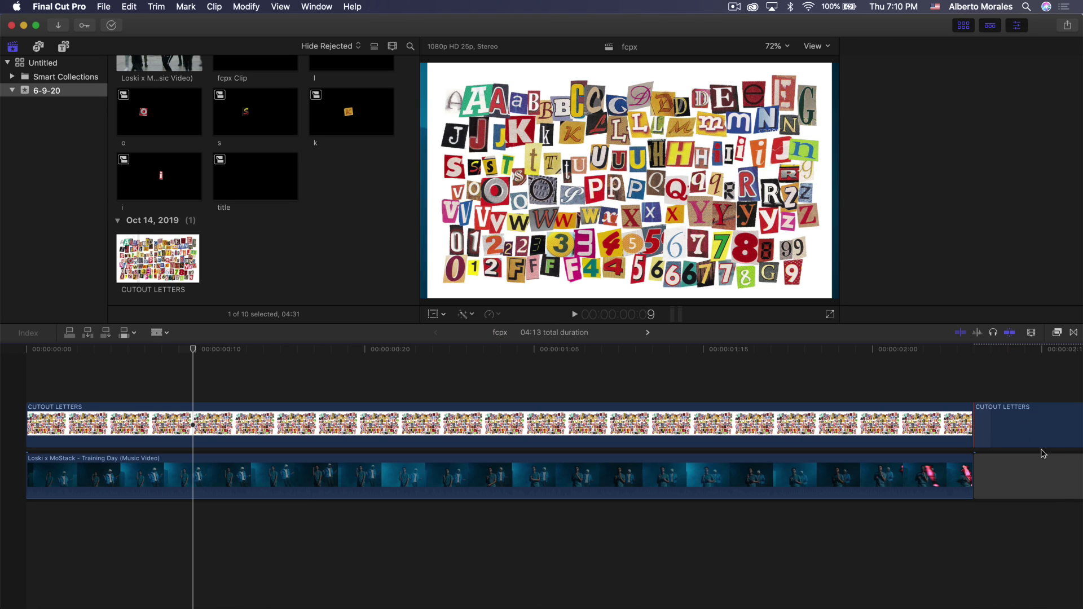
pyautogui.moveTo(1036, 516); pyautogui.dragTo(1025, 398)
pyautogui.press('Delete')
pyautogui.click(271, 423)
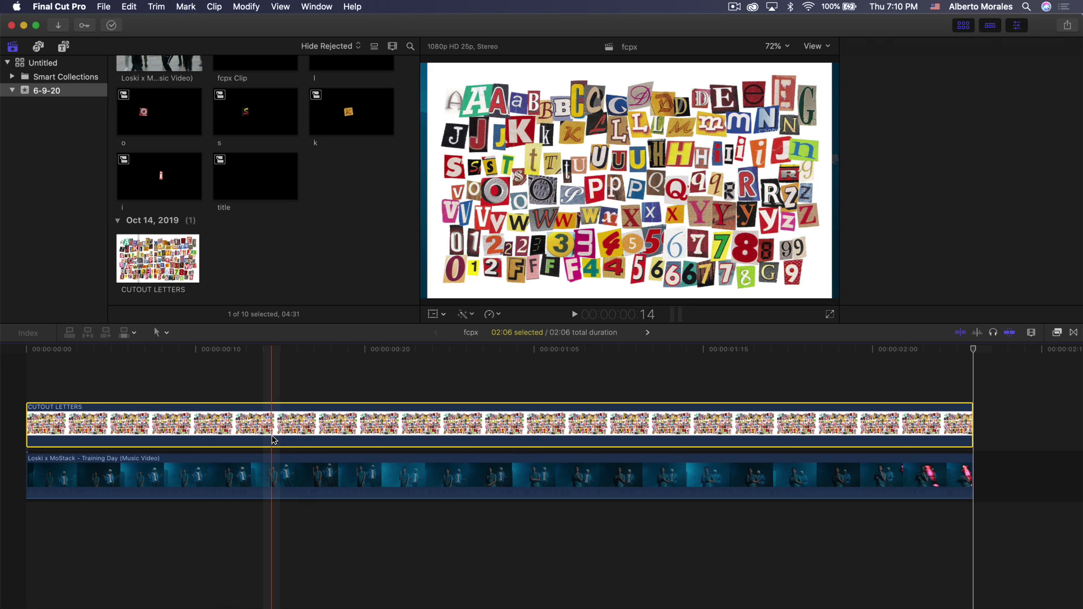
pyautogui.click(963, 24)
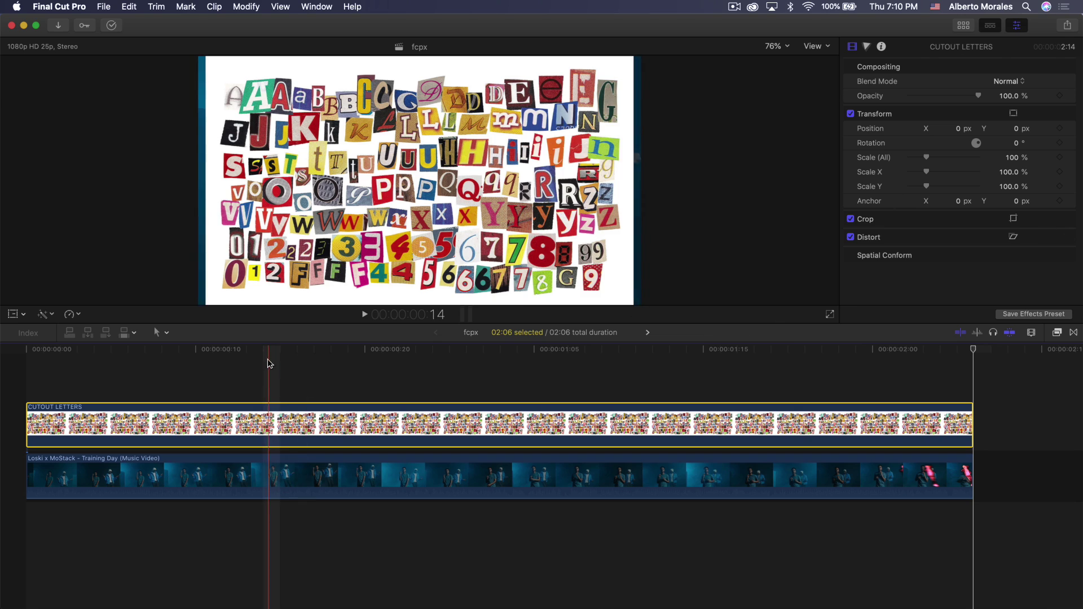
# Apply the Luma Keyer effect from the Keying category to the CUTOUT LETTERS clip
pyautogui.click(189, 352)
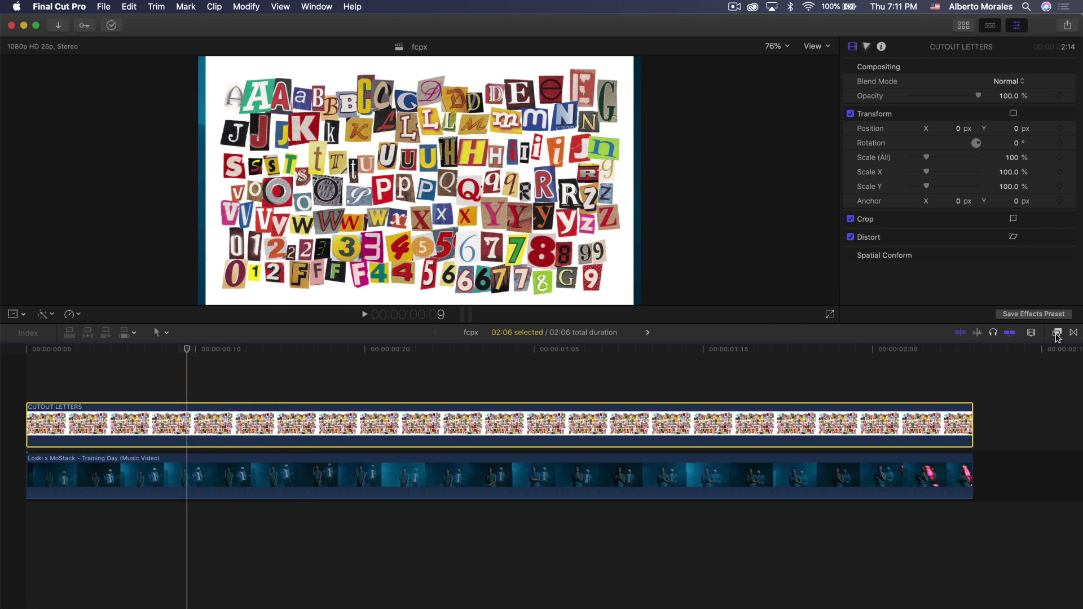
pyautogui.press('super+5')
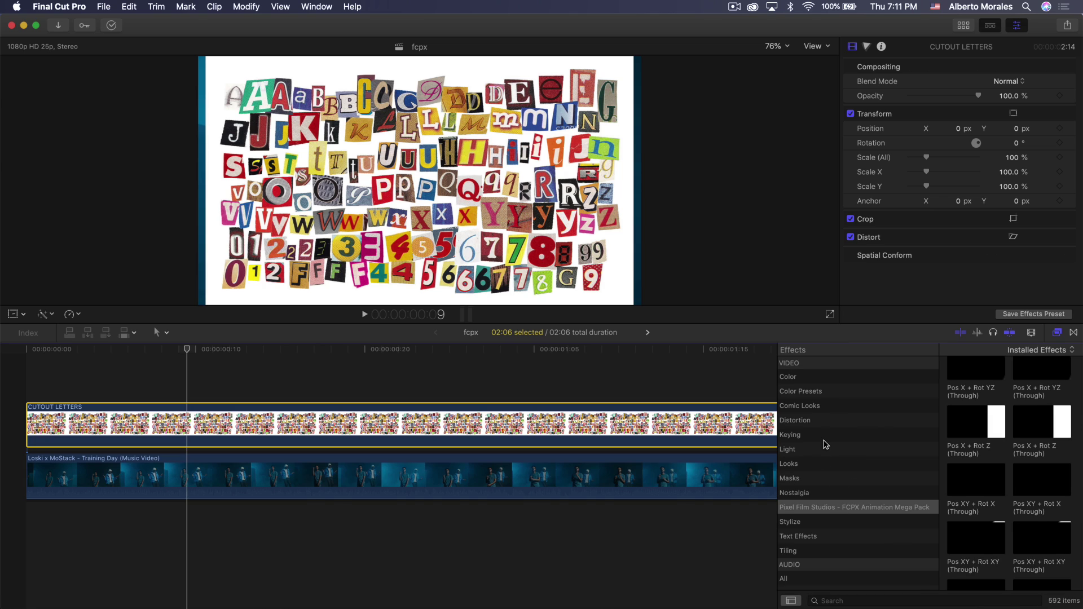
pyautogui.scroll(1, 808, 446)
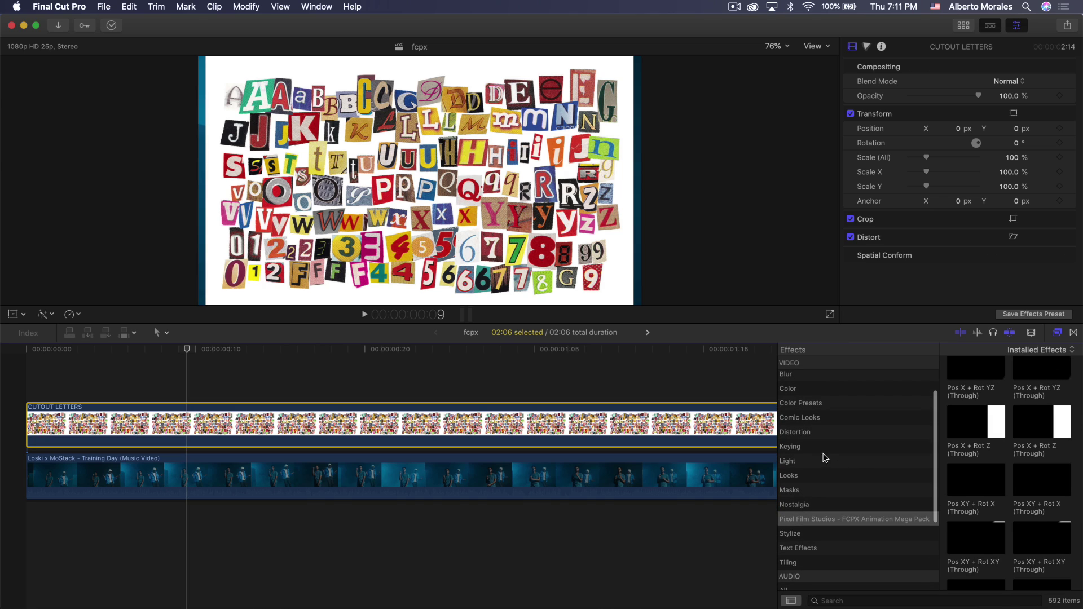
pyautogui.click(807, 445)
pyautogui.moveTo(1054, 398); pyautogui.dragTo(620, 423)
pyautogui.click(1058, 333)
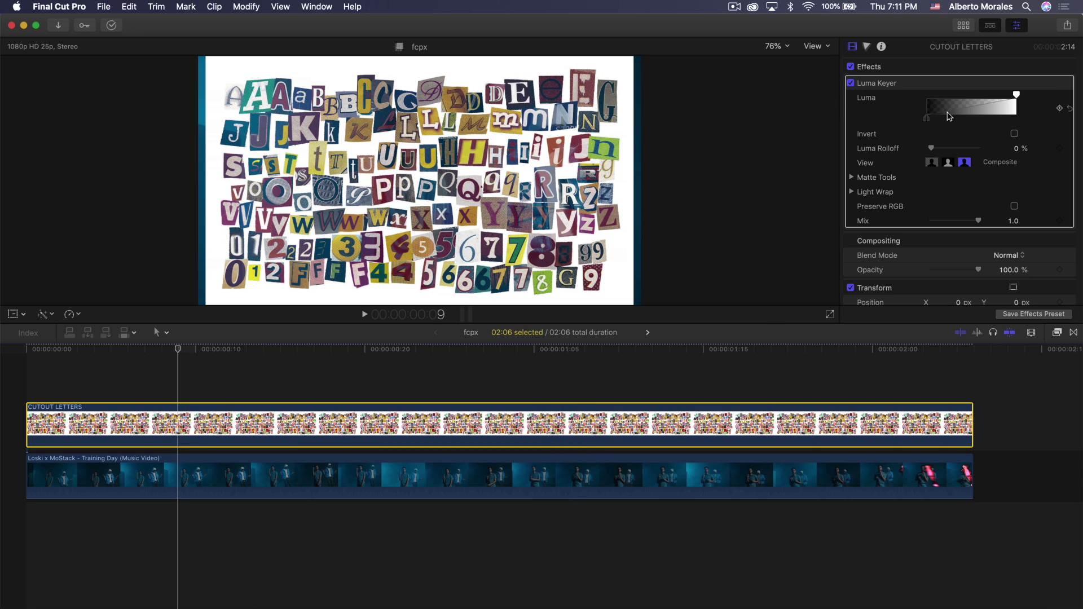
# Adjust the Luma Keyer's luma range handles to key out the white background behind the cutout letters
pyautogui.moveTo(928, 124)
pyautogui.mouseDown()
pyautogui.moveTo(999, 114)
pyautogui.moveTo(916, 114)
pyautogui.mouseUp()
pyautogui.moveTo(998, 96); pyautogui.dragTo(967, 97)
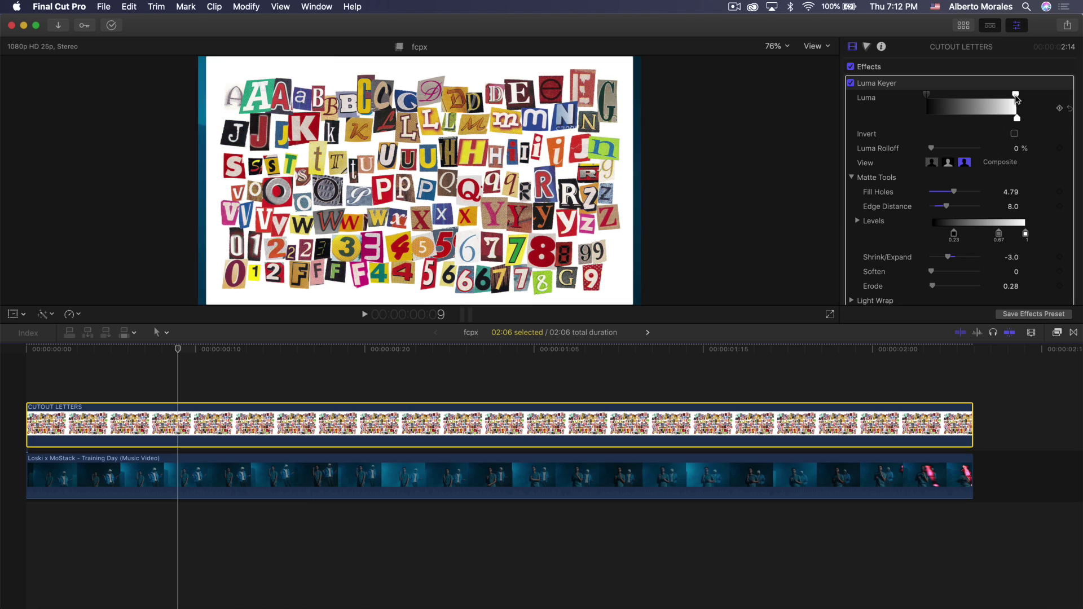
pyautogui.moveTo(1016, 99); pyautogui.dragTo(1015, 99)
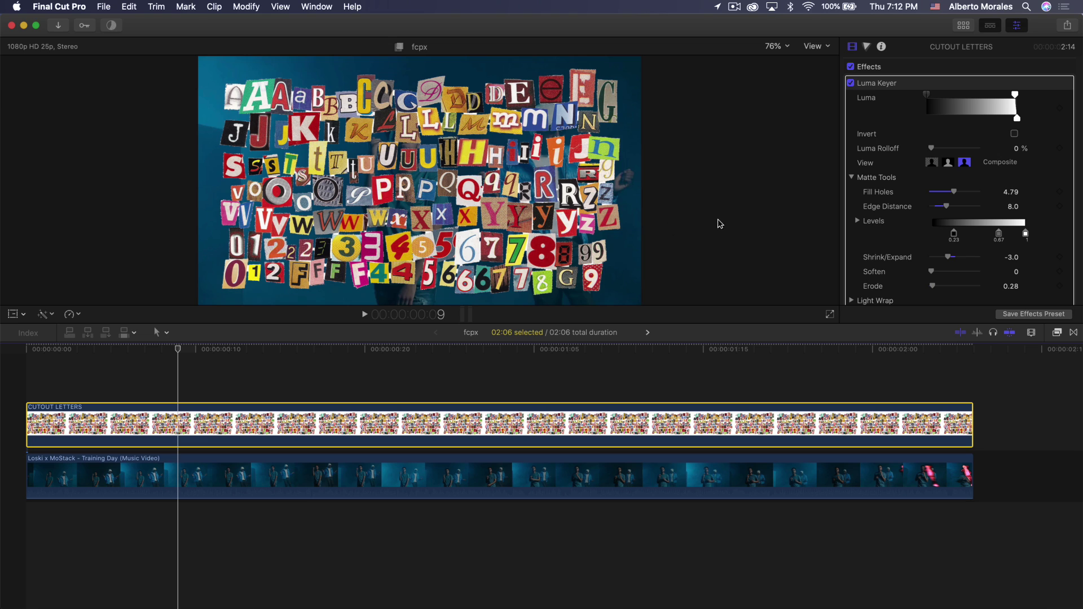
# Apply the Draw Mask effect from the Masks category to the CUTOUT LETTERS clip
pyautogui.click(211, 350)
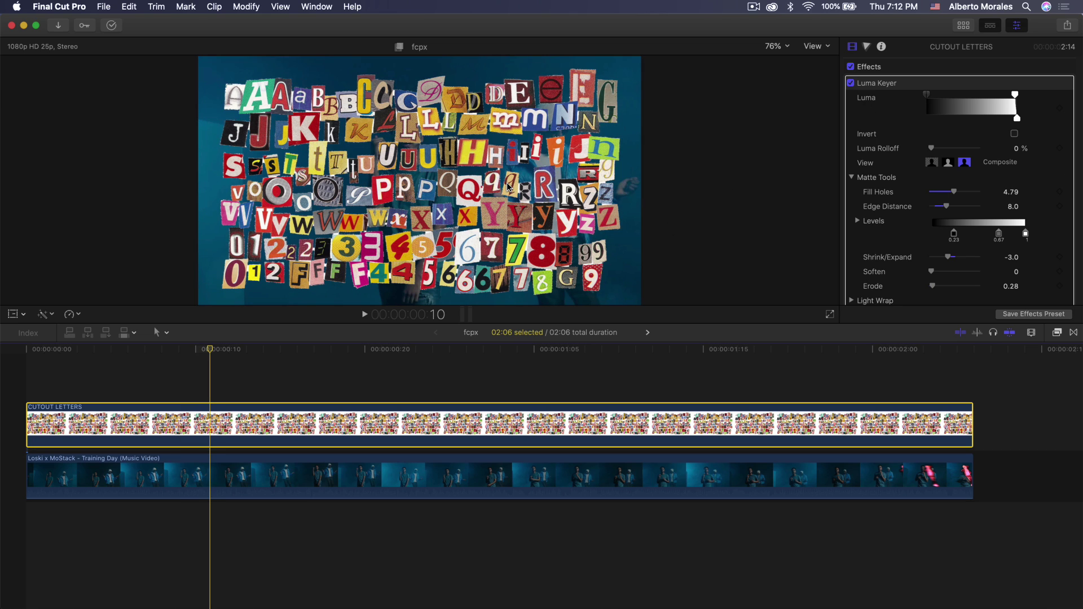
pyautogui.click(62, 480)
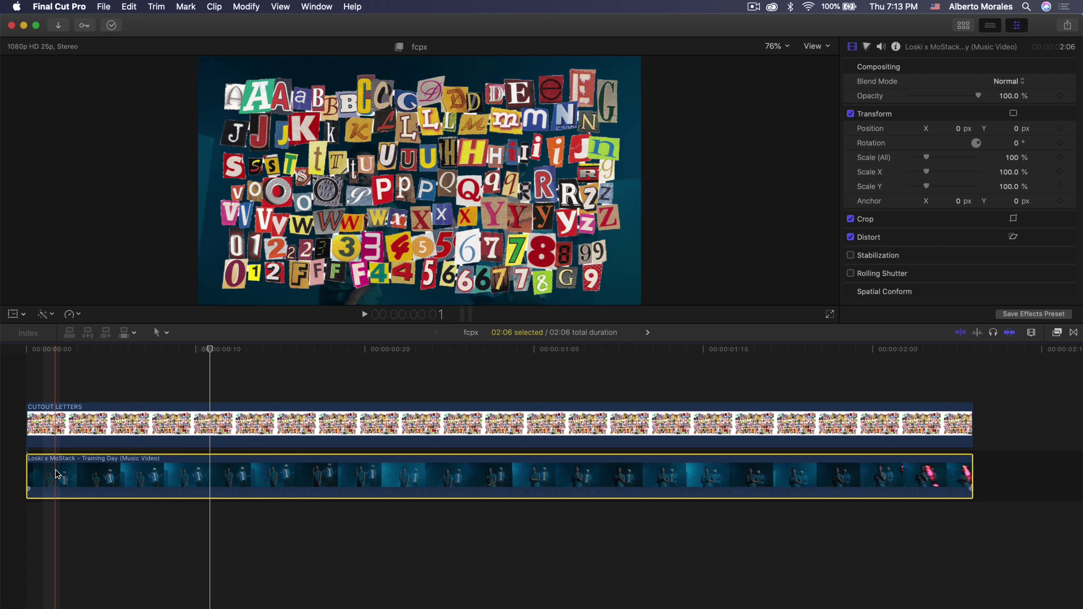
pyautogui.click(256, 412)
pyautogui.click(1054, 335)
pyautogui.click(815, 490)
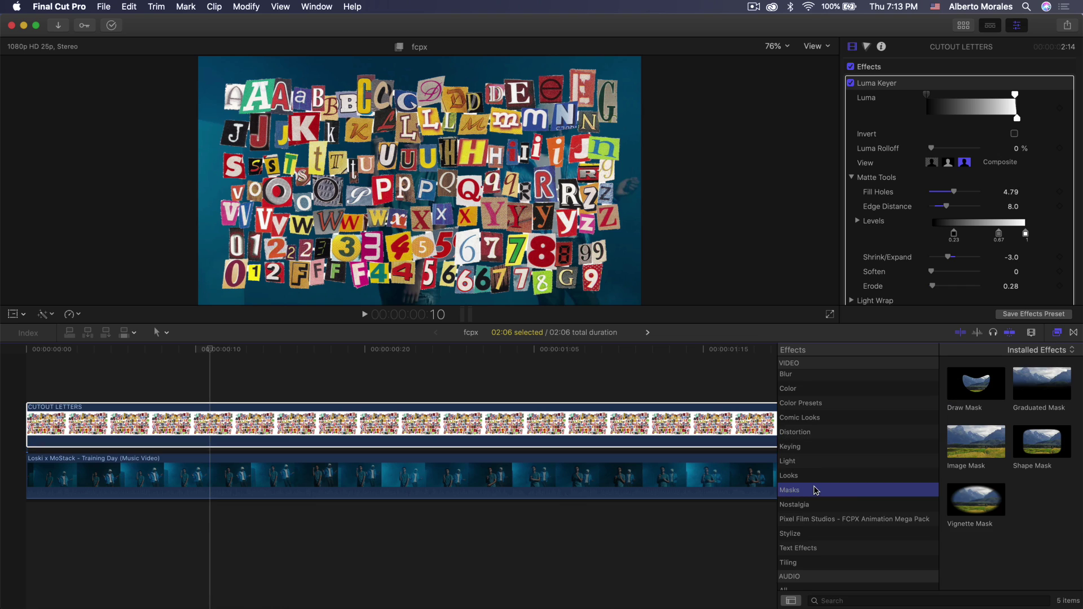
pyautogui.moveTo(1000, 387); pyautogui.dragTo(592, 426)
pyautogui.click(1058, 333)
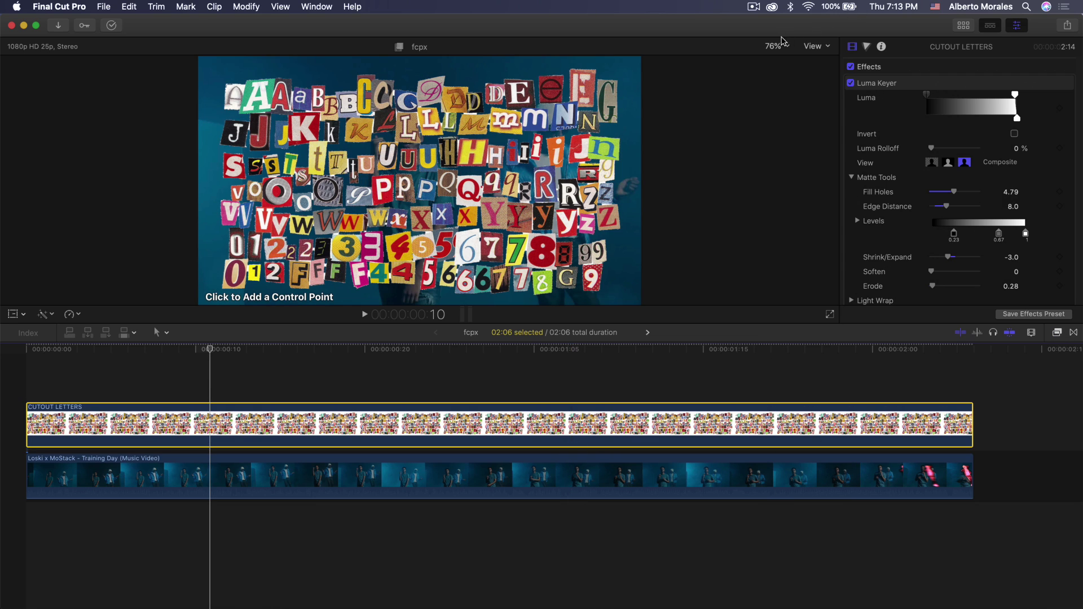
# Draw a closed four-point mask around the yellow cutout letter L, working at 100% viewer zoom, and return the viewer to fit
pyautogui.click(773, 46)
pyautogui.click(784, 100)
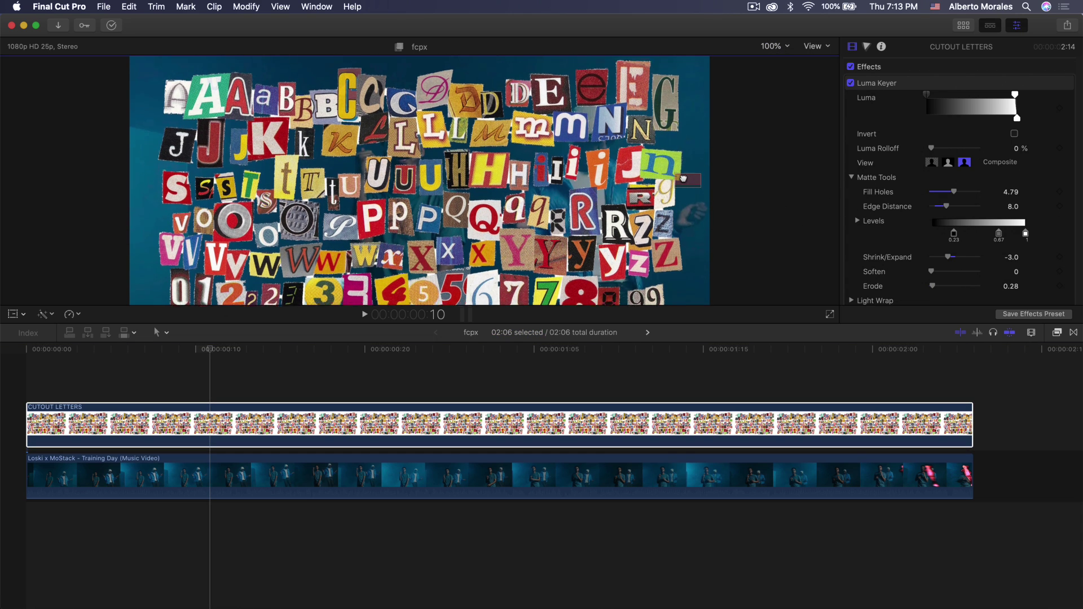
pyautogui.scroll(-3, 683, 178)
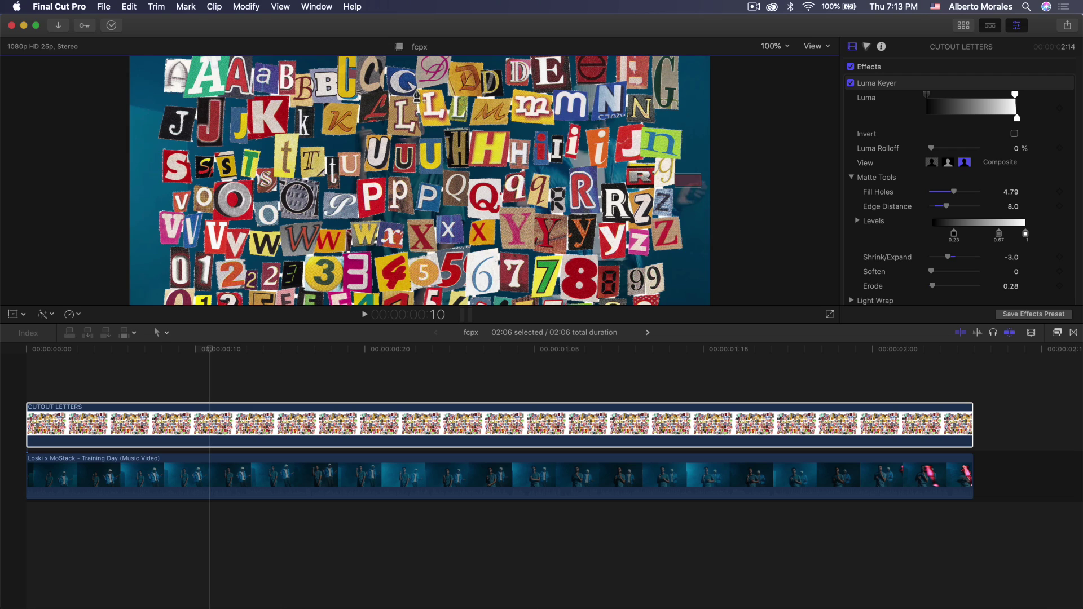
pyautogui.click(422, 127)
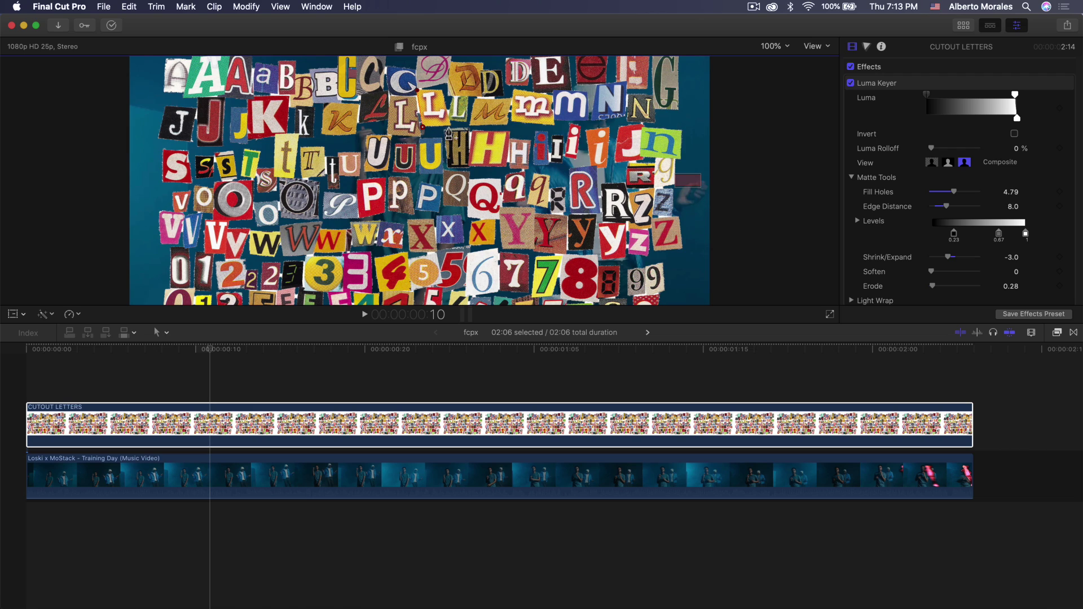
pyautogui.click(452, 128)
pyautogui.click(443, 92)
pyautogui.click(418, 91)
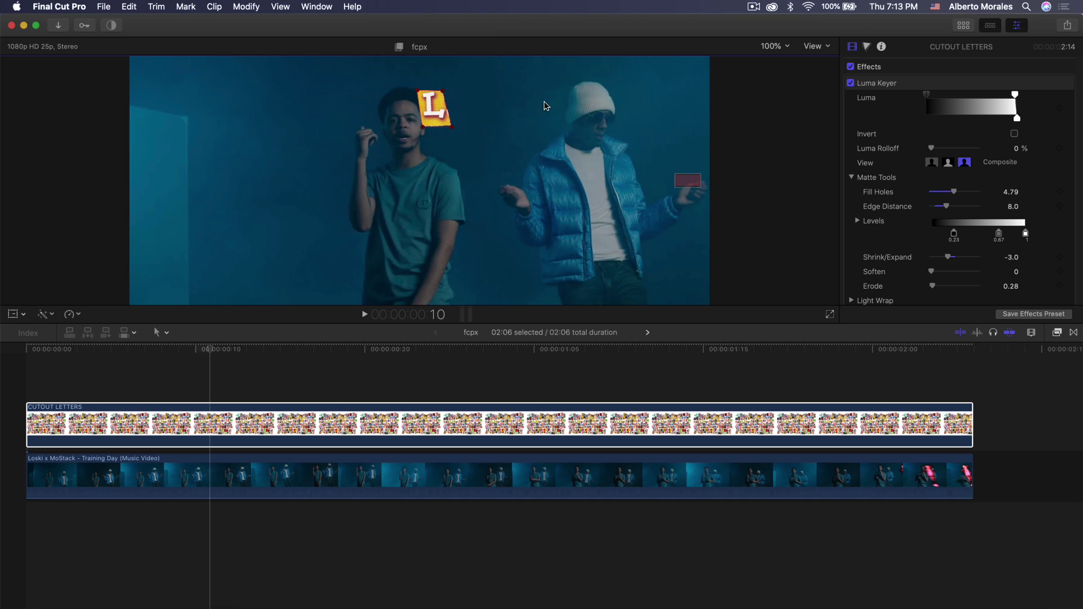
pyautogui.click(775, 46)
pyautogui.click(784, 56)
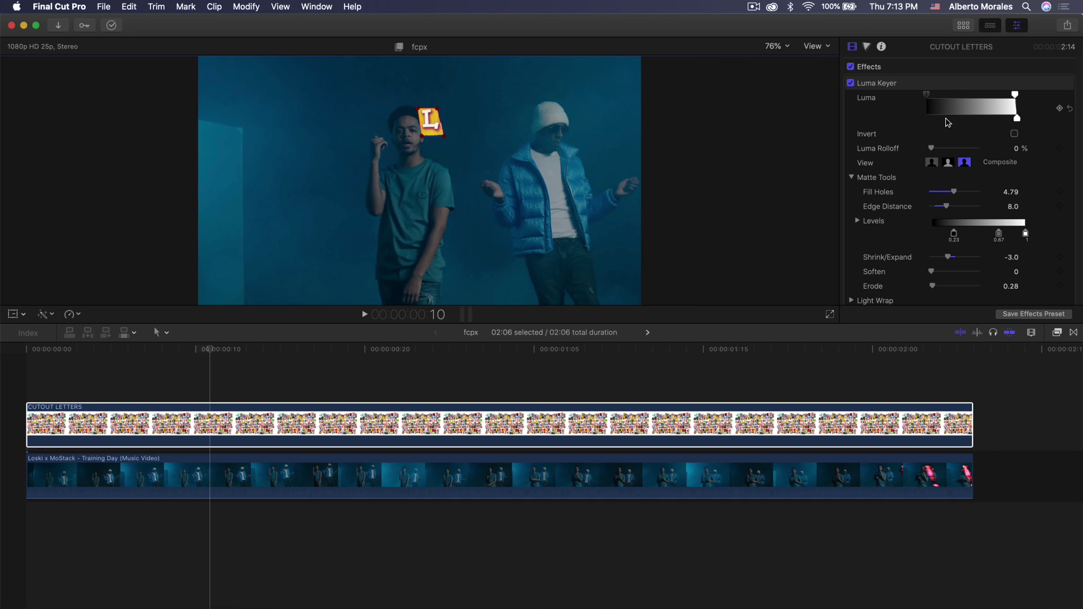
# Set the overall scale of the masked letter clip to 172%
pyautogui.scroll(-5, 919, 169)
pyautogui.click(564, 423)
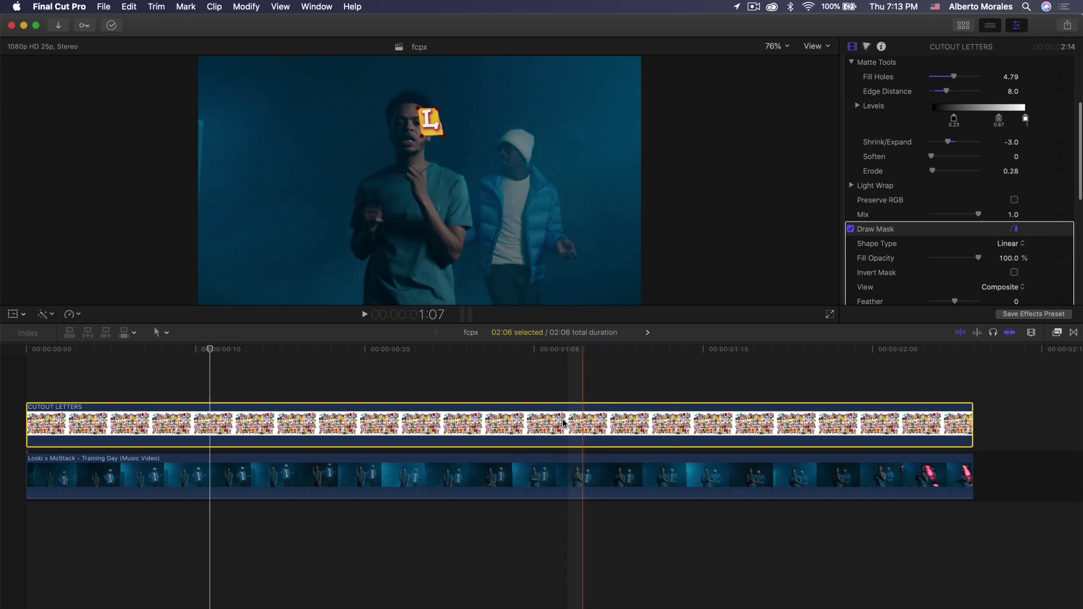
pyautogui.click(924, 231)
pyautogui.scroll(-4, 920, 235)
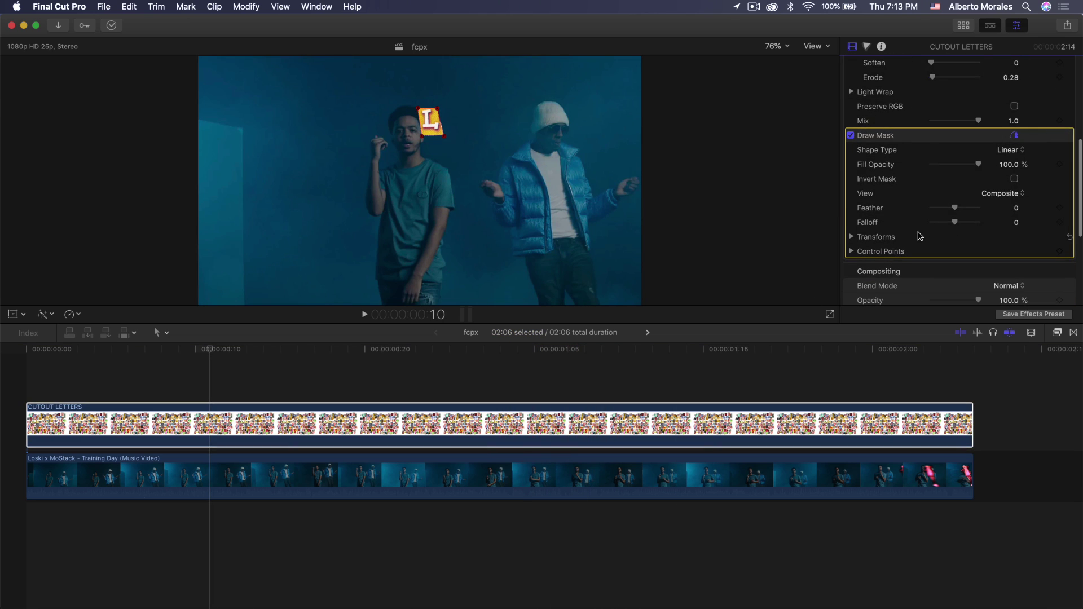
pyautogui.scroll(-4, 920, 193)
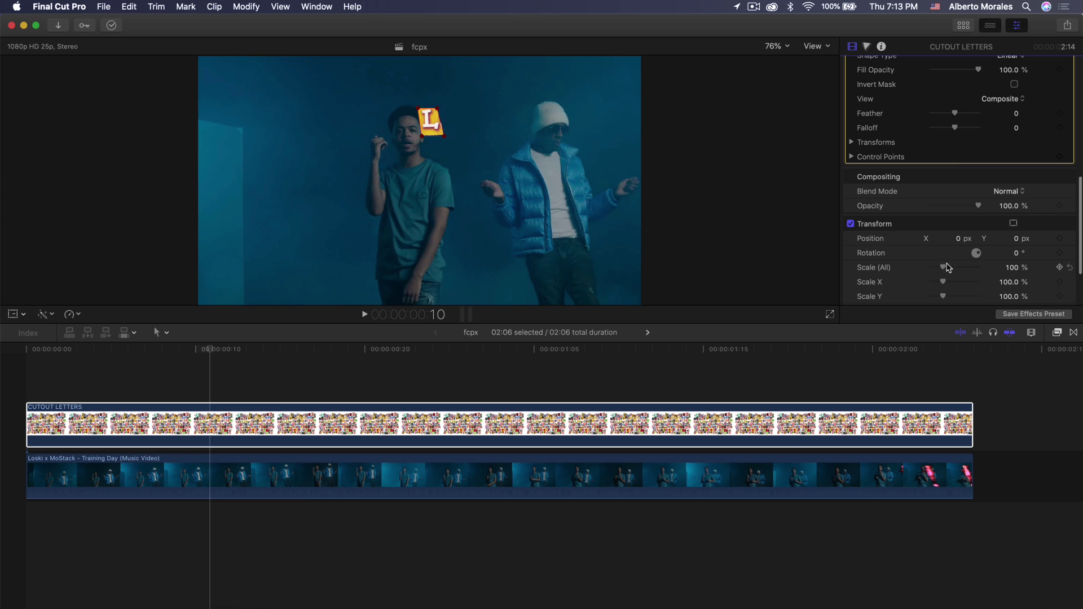
pyautogui.moveTo(945, 268); pyautogui.dragTo(952, 268)
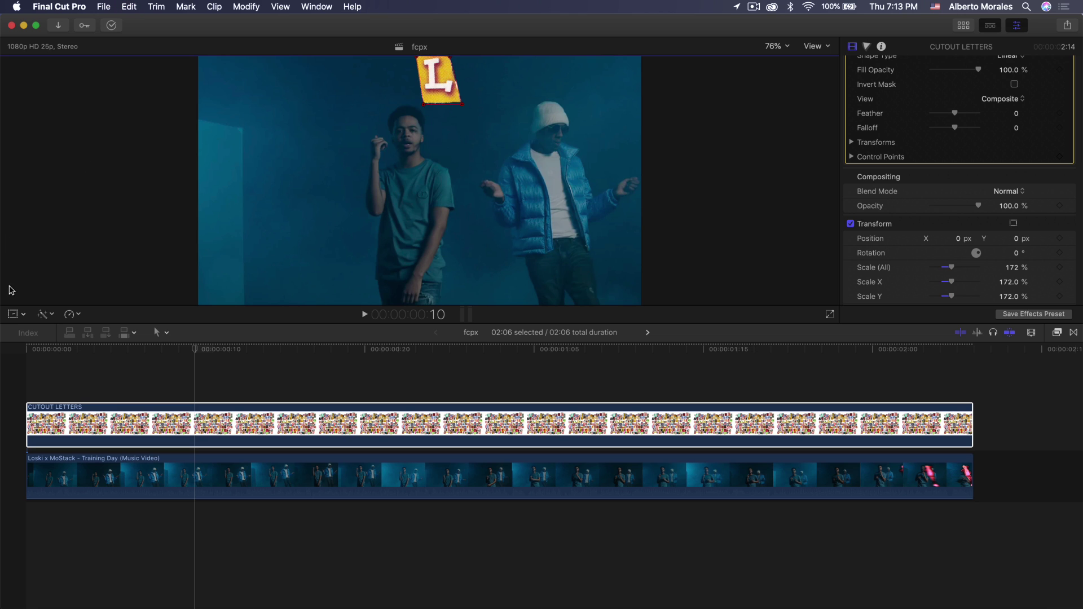
# Move the masked letter L down beside the performer in the green T-shirt with the Transform tool
pyautogui.click(11, 315)
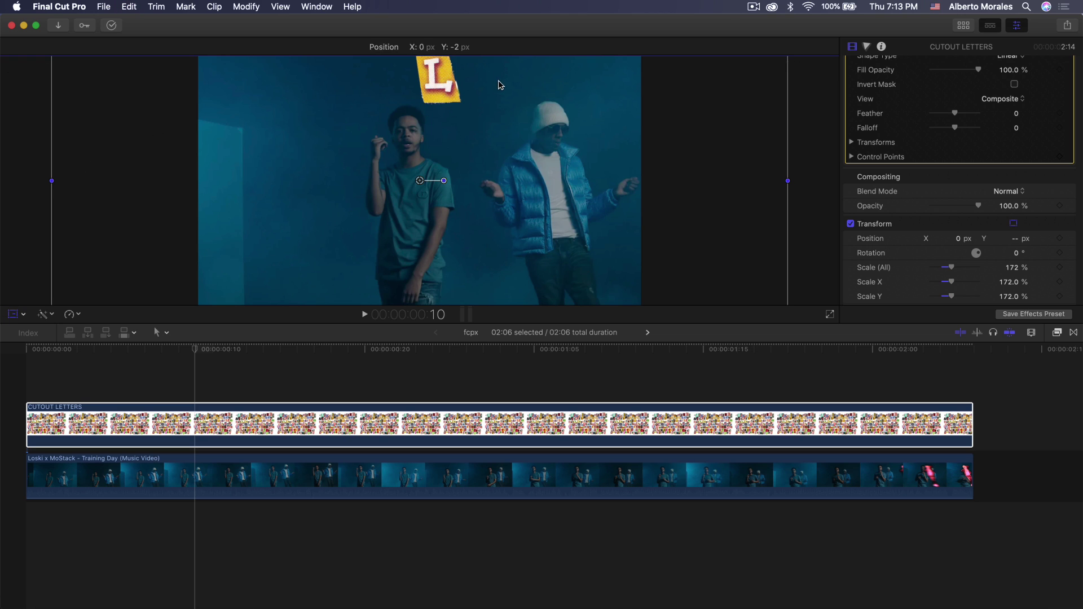
pyautogui.moveTo(501, 84); pyautogui.dragTo(391, 179)
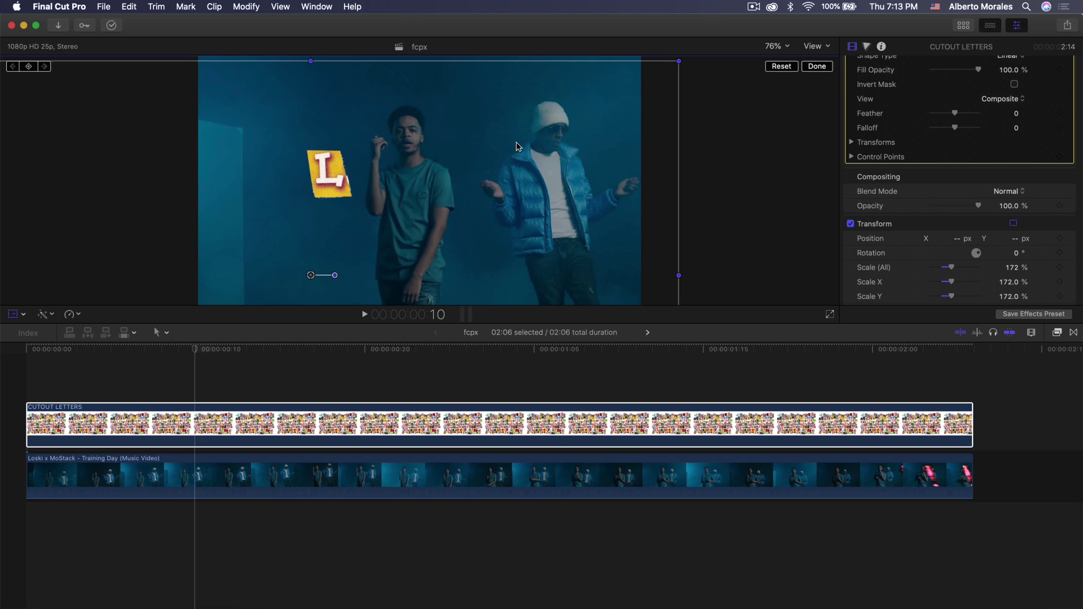
pyautogui.moveTo(517, 147); pyautogui.dragTo(533, 155)
pyautogui.click(823, 67)
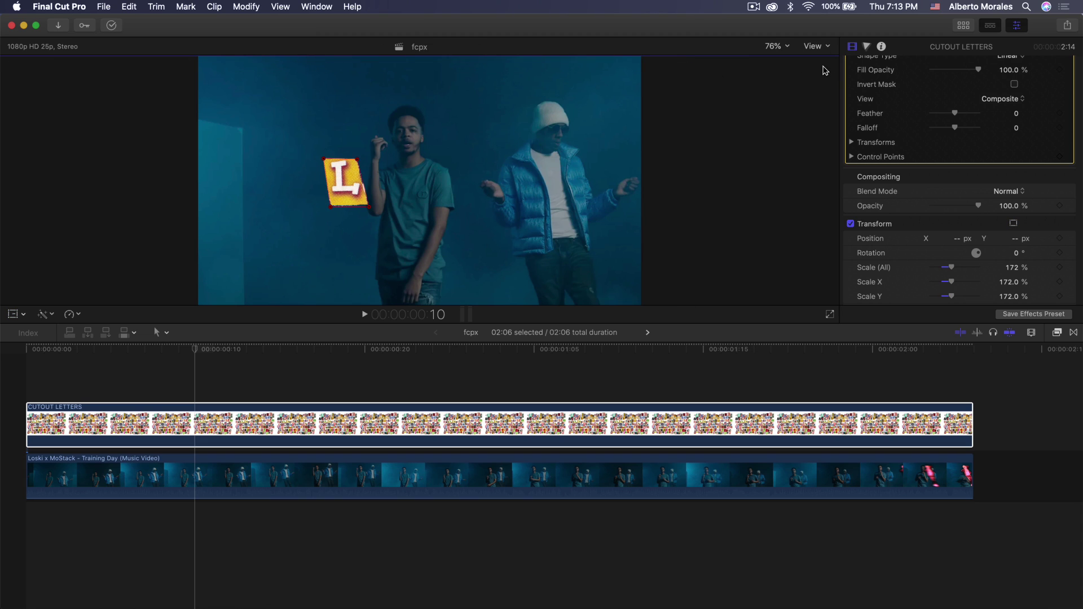
# Enlarge the letter L to 198% scale and readjust its position beside the performer in the green T-shirt
pyautogui.moveTo(951, 267)
pyautogui.mouseDown()
pyautogui.moveTo(960, 270)
pyautogui.moveTo(947, 256)
pyautogui.mouseUp()
pyautogui.hotkey('shift', 't')
pyautogui.moveTo(428, 171); pyautogui.dragTo(422, 180)
pyautogui.click(815, 66)
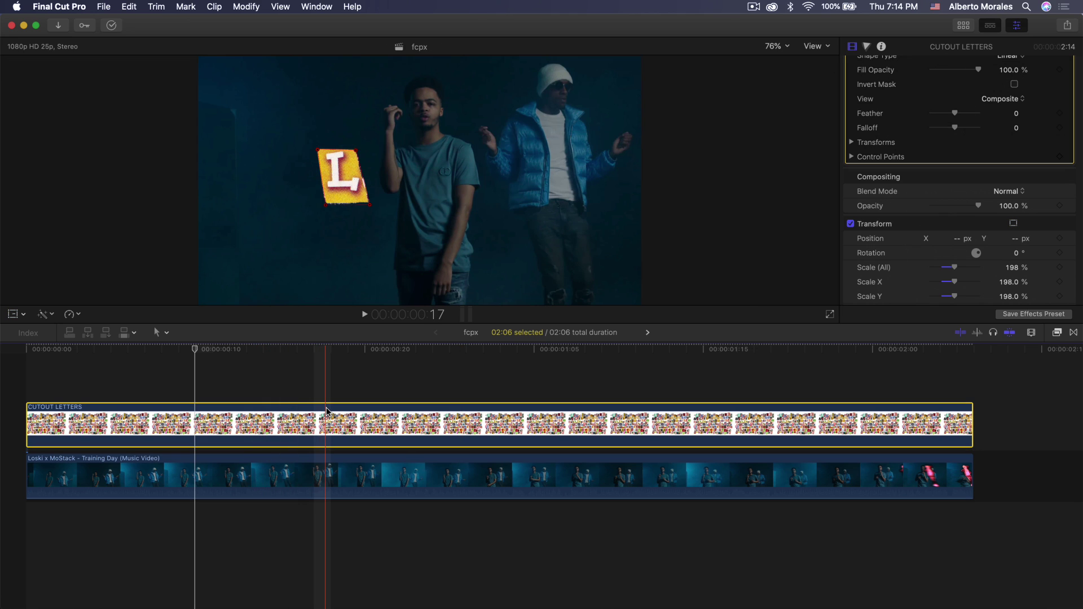
# Duplicate the CUTOUT LETTERS clip directly above the original in the timeline
pyautogui.keyDown('alt'); pyautogui.moveTo(326, 410); pyautogui.dragTo(330, 369); pyautogui.keyUp('alt')
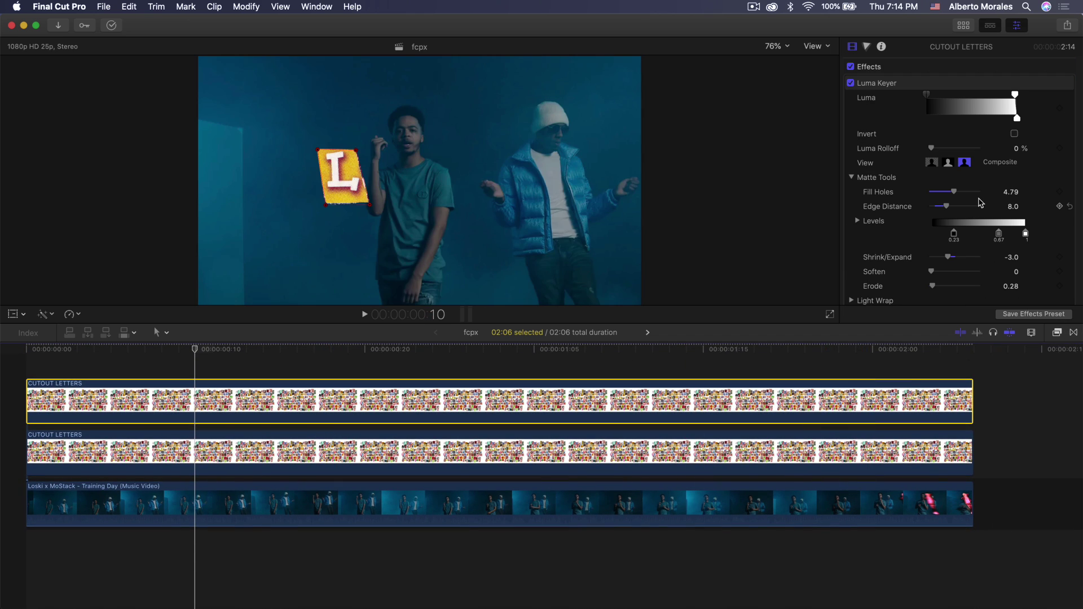
# Reset the Draw Mask and Transform settings on the duplicated CUTOUT LETTERS clip
pyautogui.scroll(-8, 1015, 186)
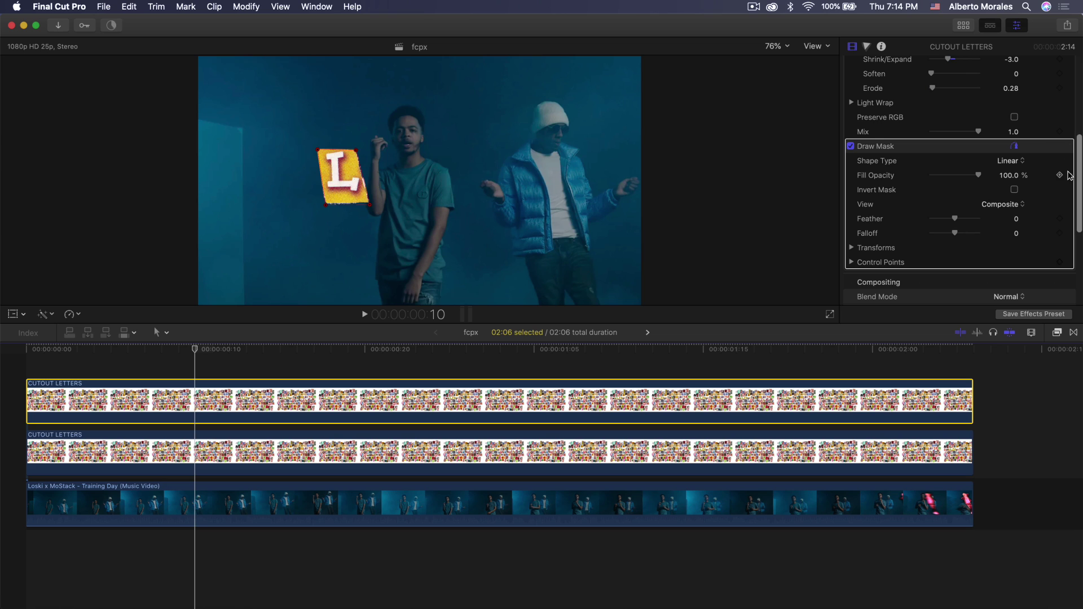
pyautogui.scroll(-3, 1058, 186)
pyautogui.scroll(2, 1060, 197)
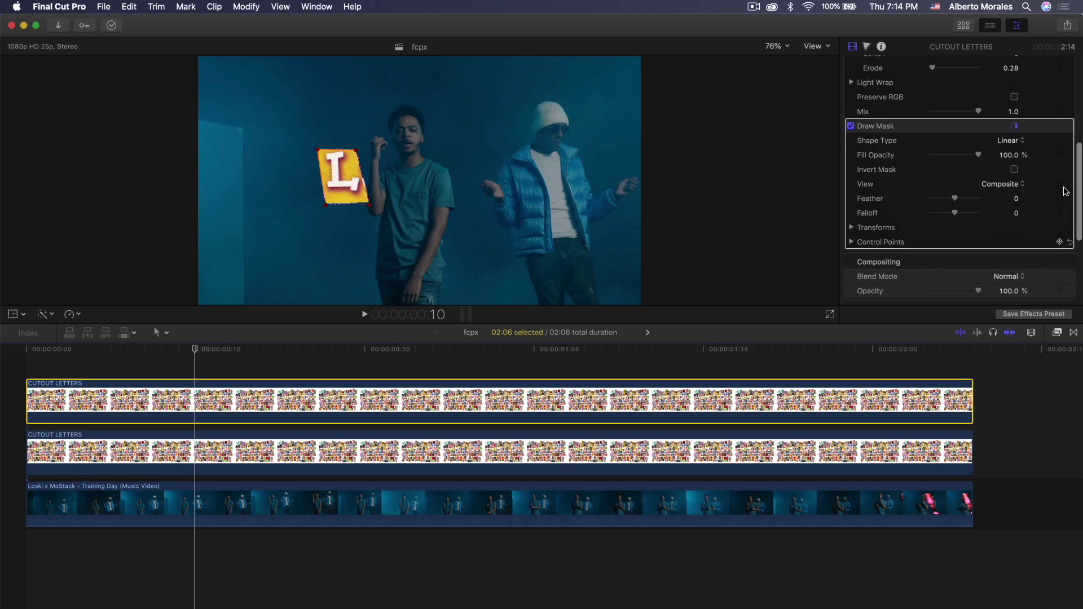
pyautogui.click(1070, 125)
pyautogui.scroll(-4, 993, 203)
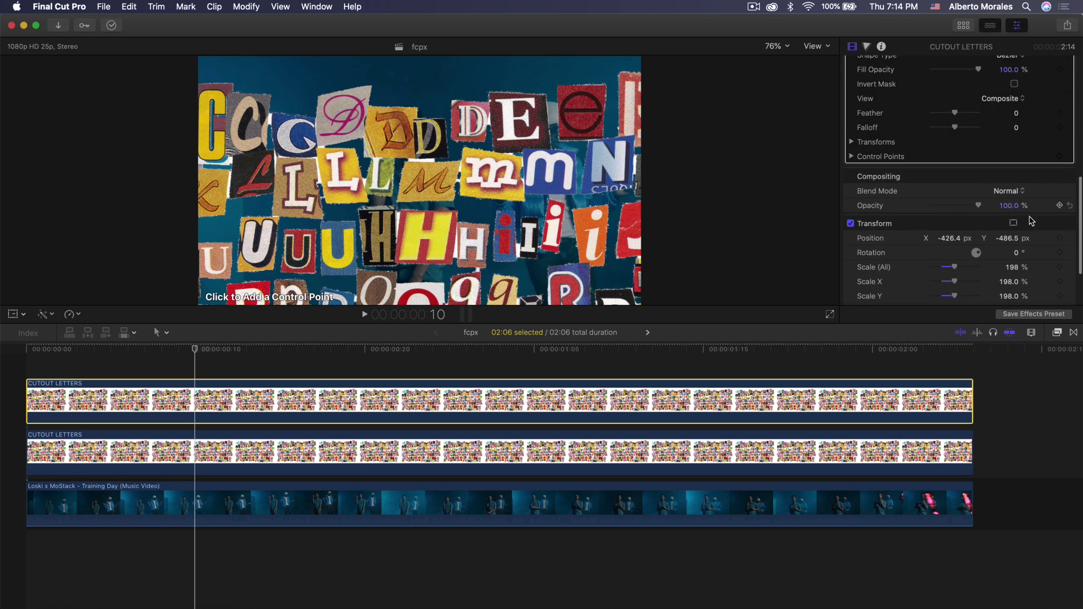
pyautogui.click(1069, 223)
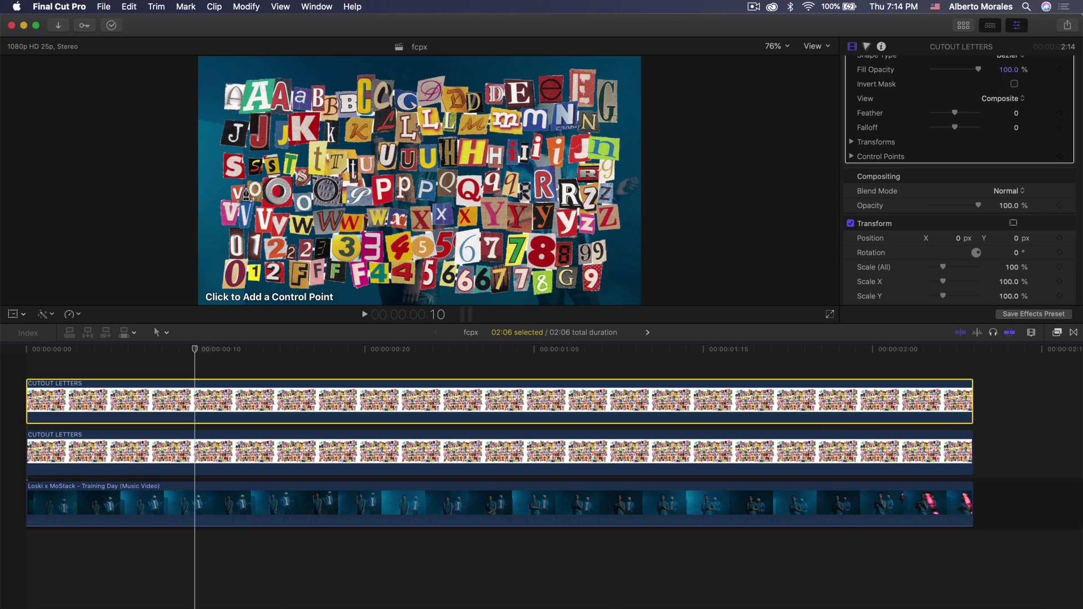
# Draw a closed four-point mask around the silver O on the red square of the letter sheet
pyautogui.click(264, 180)
pyautogui.click(263, 209)
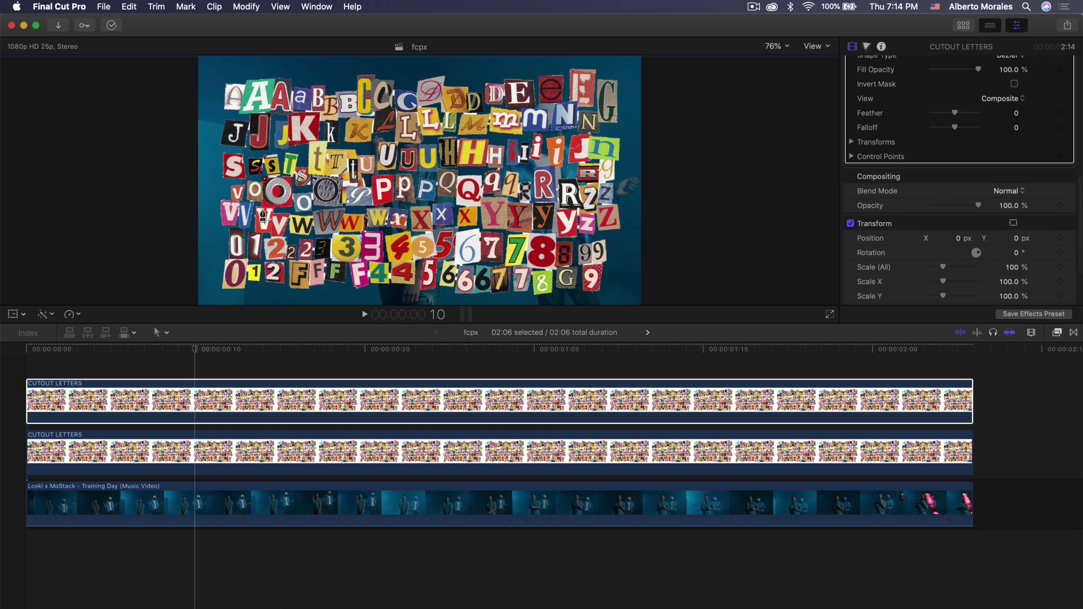
pyautogui.click(293, 207)
pyautogui.click(292, 180)
pyautogui.click(263, 179)
pyautogui.click(263, 209)
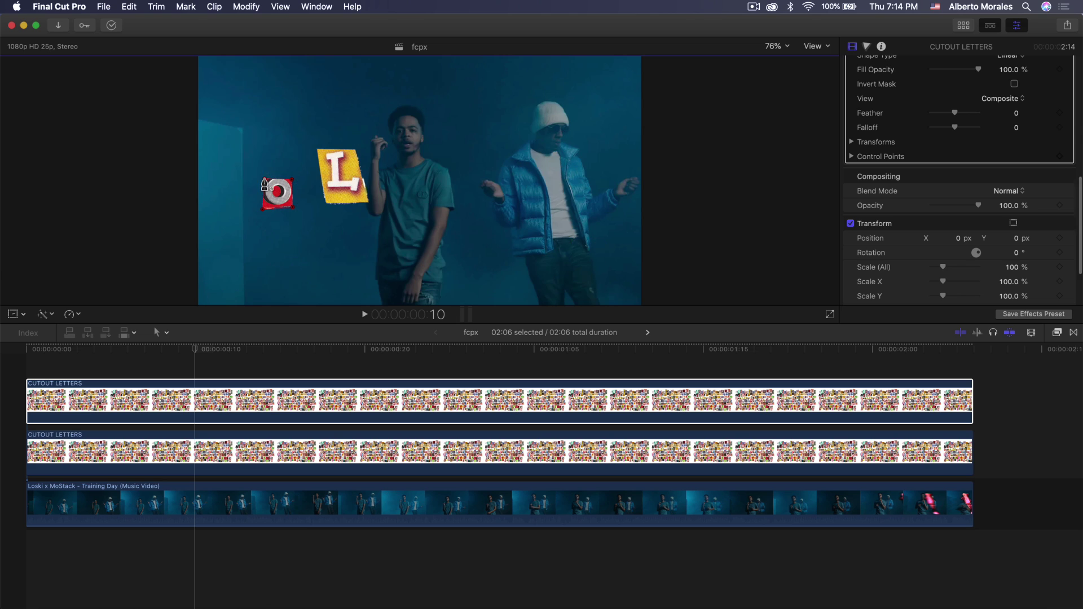
# Scale the masked letter O to 131% and position it directly beside the letter L
pyautogui.scroll(-3, 952, 180)
pyautogui.scroll(7, 952, 181)
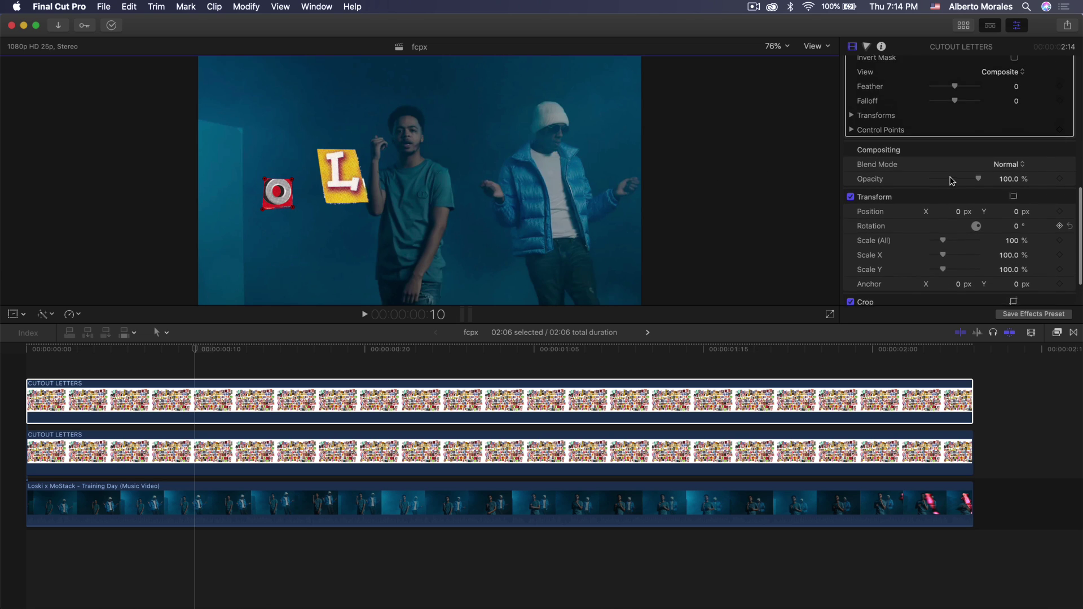
pyautogui.scroll(-5, 952, 181)
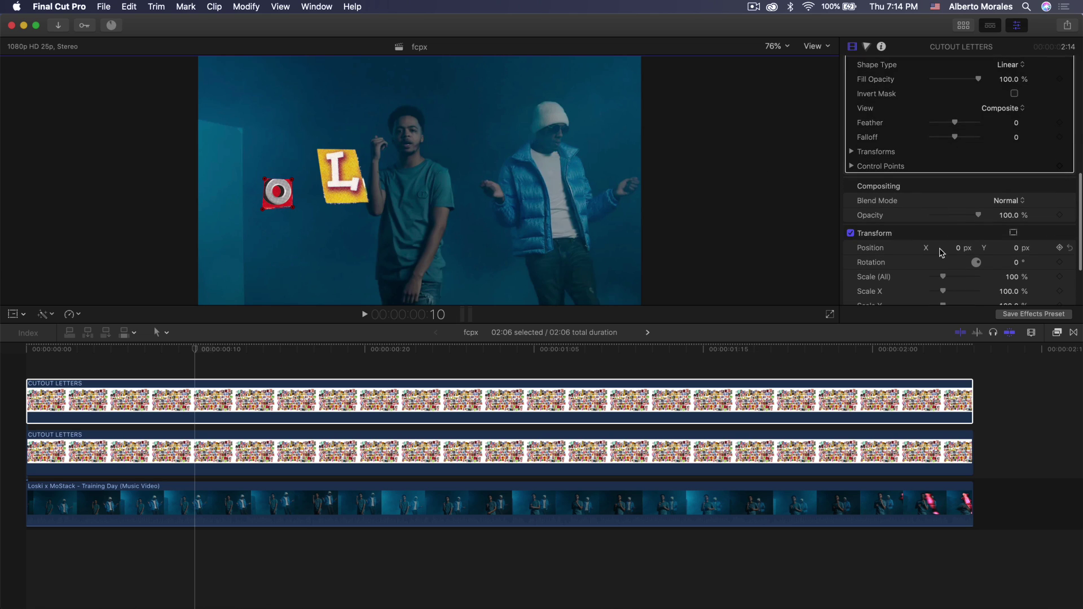
pyautogui.moveTo(943, 248); pyautogui.dragTo(949, 248)
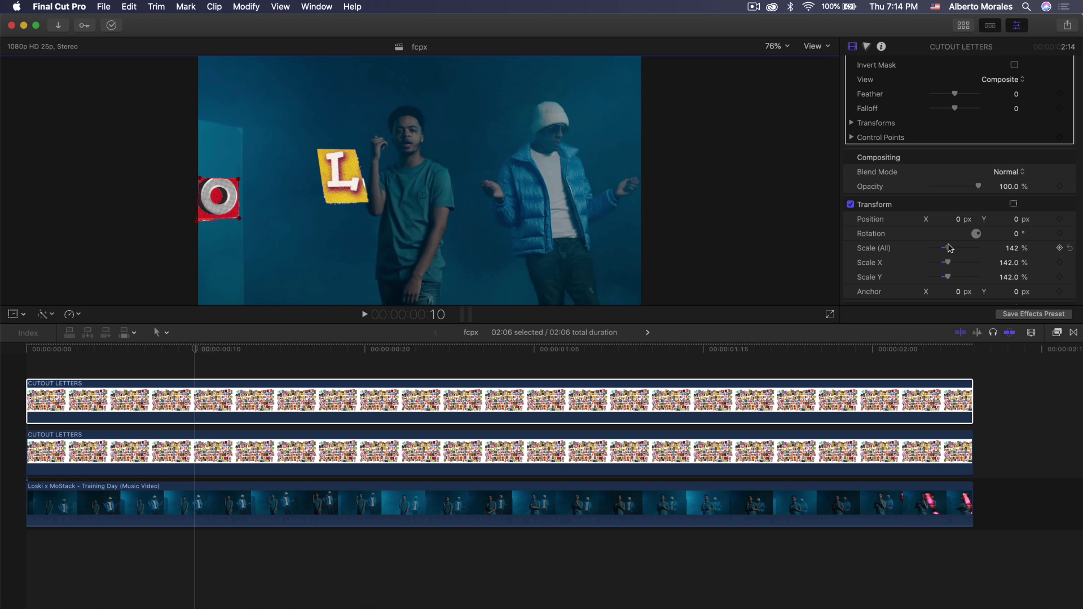
pyautogui.click(15, 315)
pyautogui.moveTo(194, 225); pyautogui.dragTo(346, 196)
pyautogui.moveTo(948, 248); pyautogui.dragTo(946, 248)
pyautogui.moveTo(387, 184); pyautogui.dragTo(372, 183)
pyautogui.click(809, 67)
# Duplicate the letter O clip above itself and reset the copy's Transform and Draw Mask settings
pyautogui.keyDown('alt'); pyautogui.moveTo(402, 387); pyautogui.dragTo(391, 367); pyautogui.keyUp('alt')
pyautogui.click(851, 177)
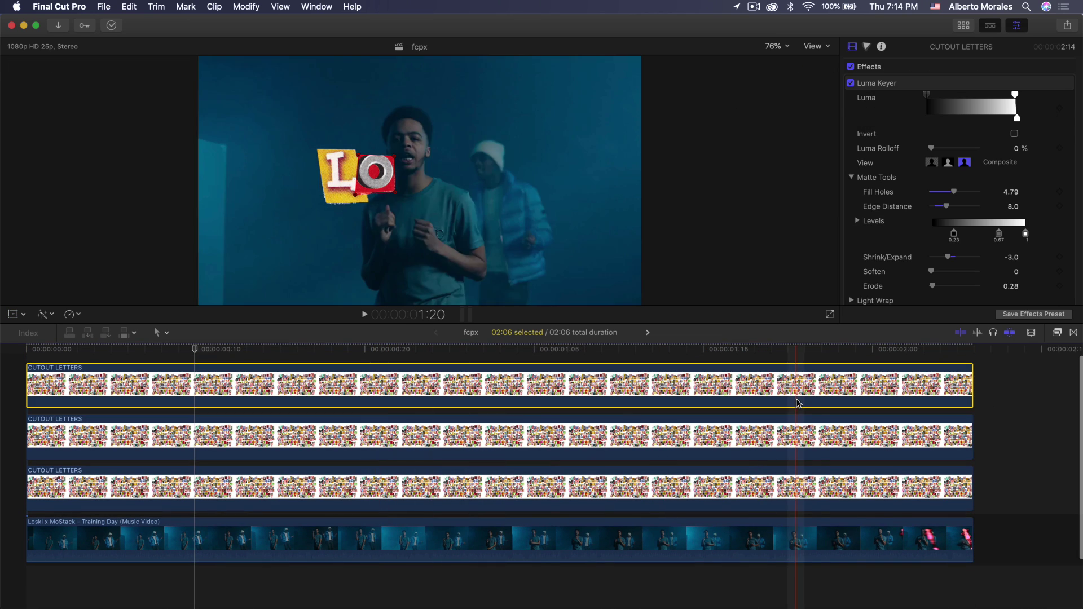
pyautogui.scroll(-10, 981, 177)
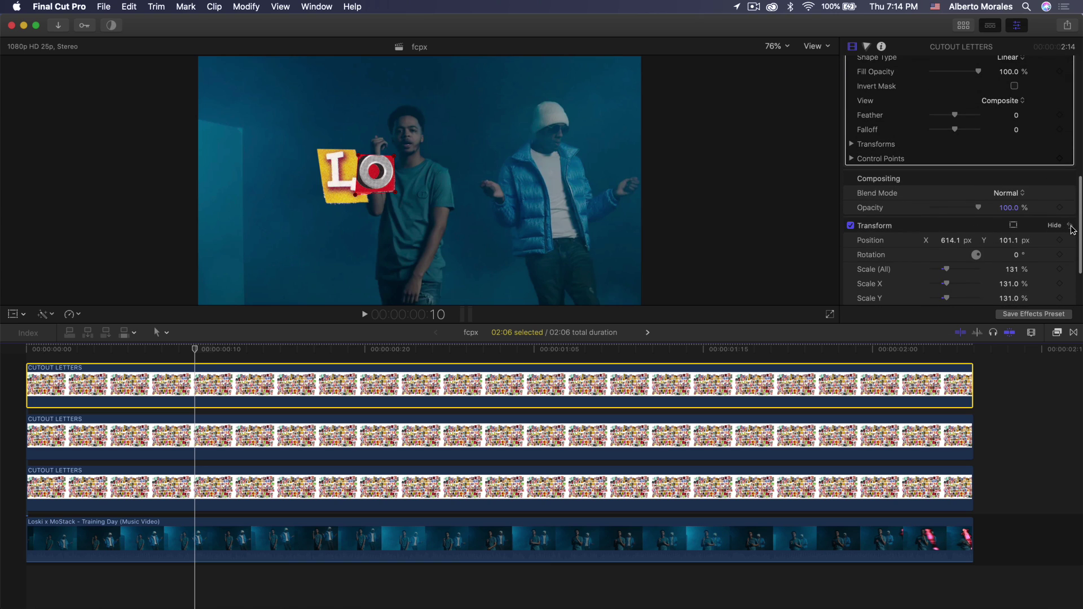
pyautogui.click(1070, 226)
pyautogui.scroll(8, 1021, 209)
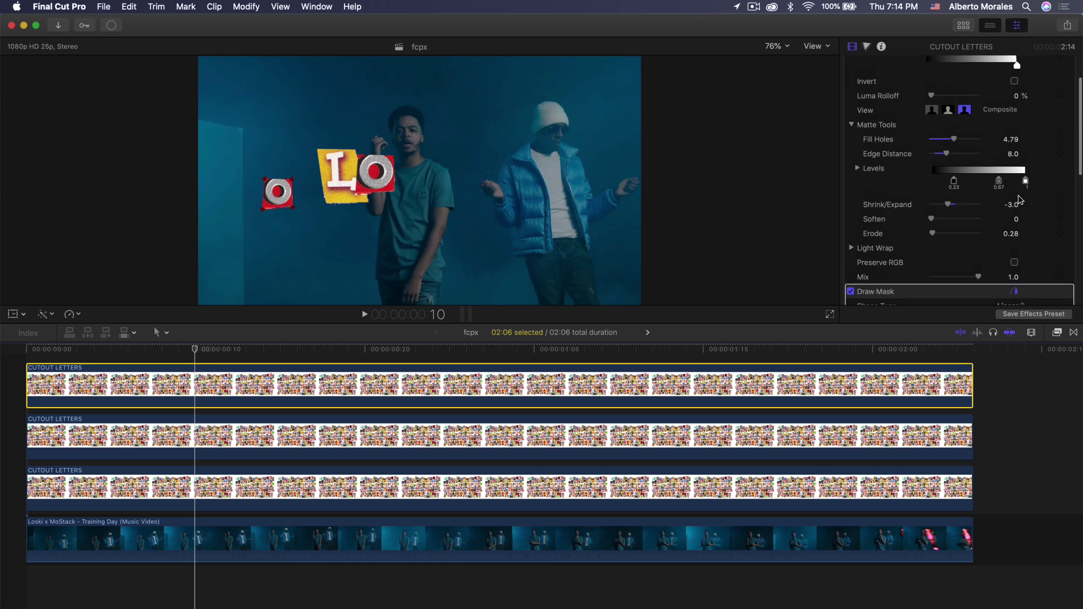
pyautogui.scroll(-8, 1078, 115)
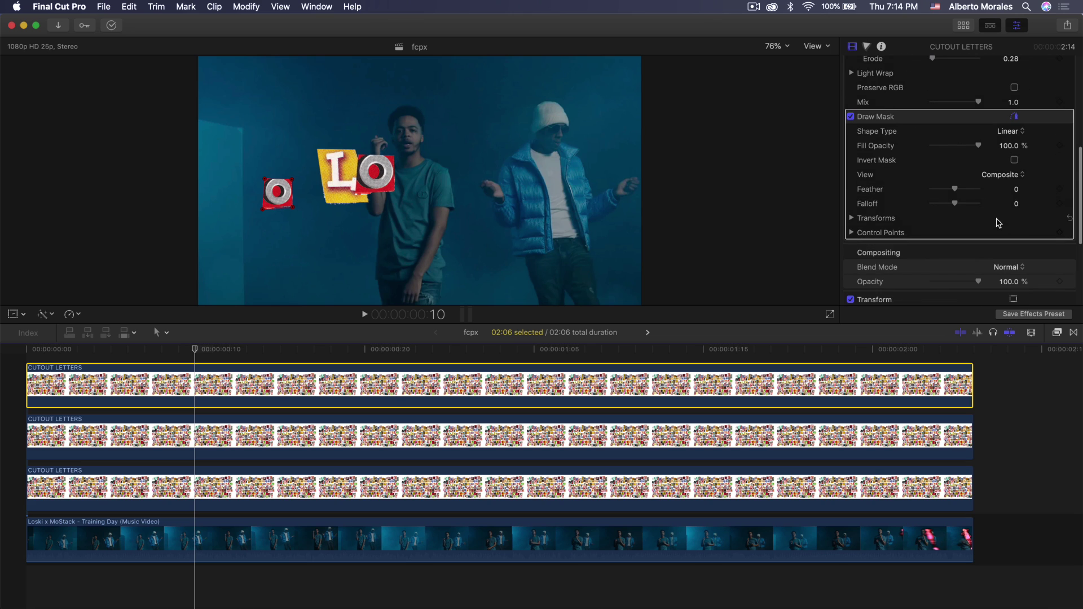
pyautogui.click(1070, 119)
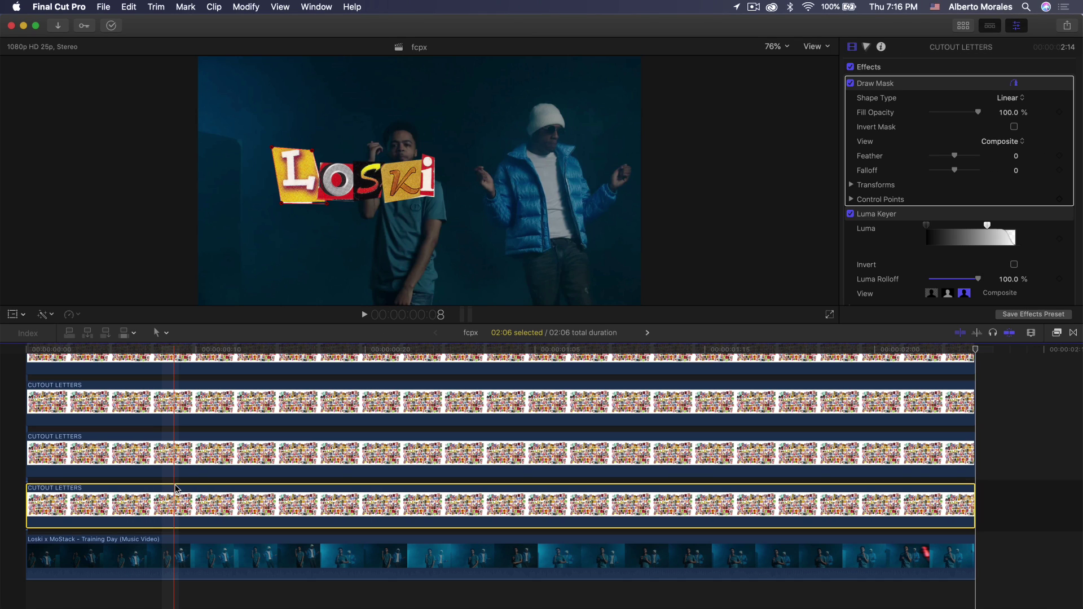
# Disable and re-enable the letter clips one by one to check which letter of Loski each contains
pyautogui.scroll(3, 175, 489)
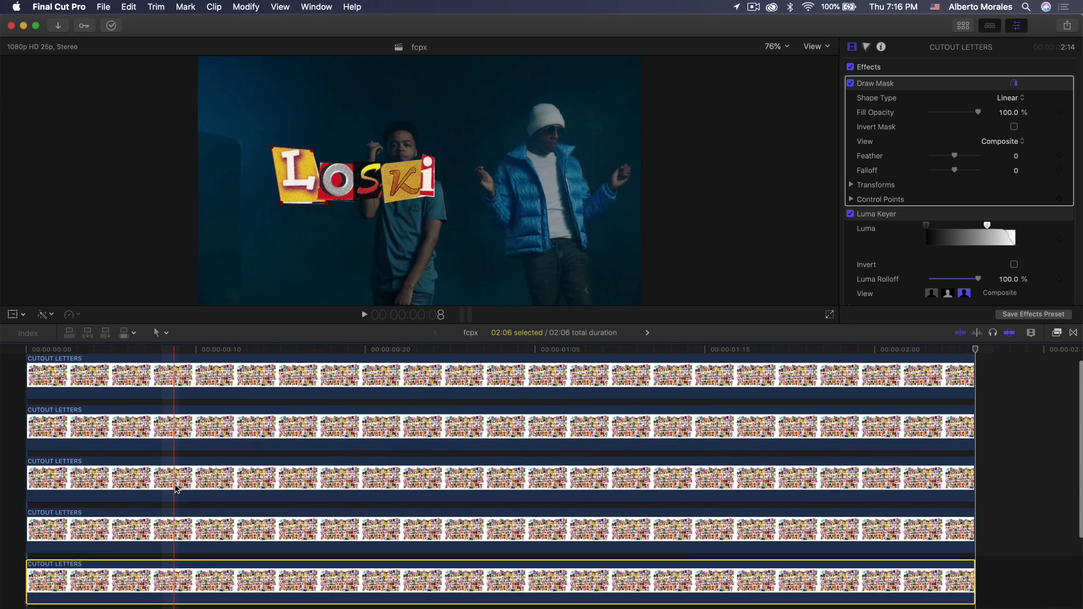
pyautogui.scroll(-1, 179, 467)
pyautogui.scroll(-2, 180, 466)
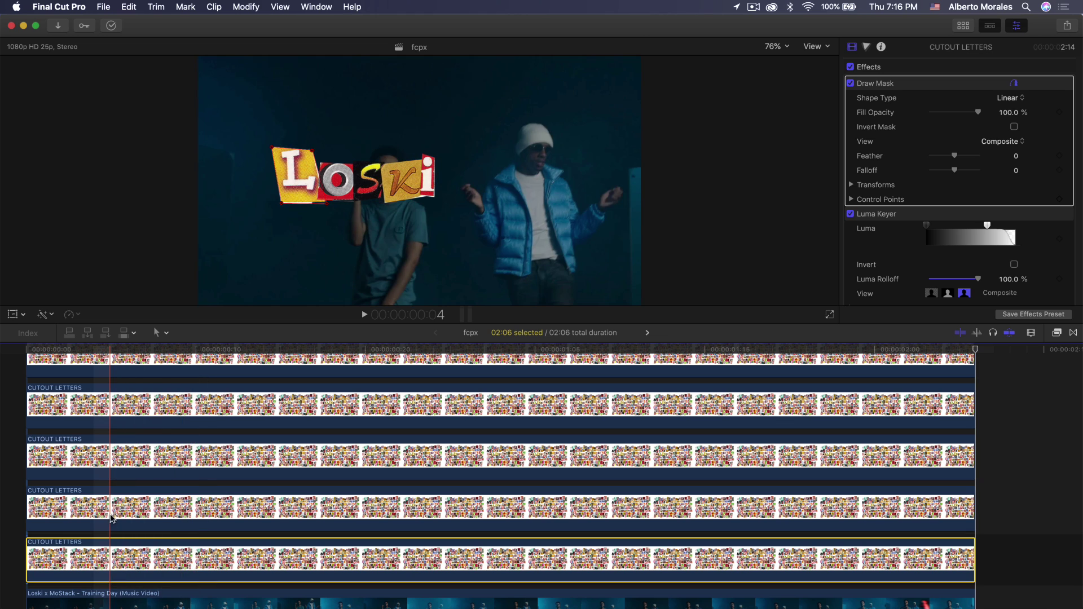
pyautogui.press('v')
pyautogui.press('v')
pyautogui.click(150, 492)
pyautogui.press('v')
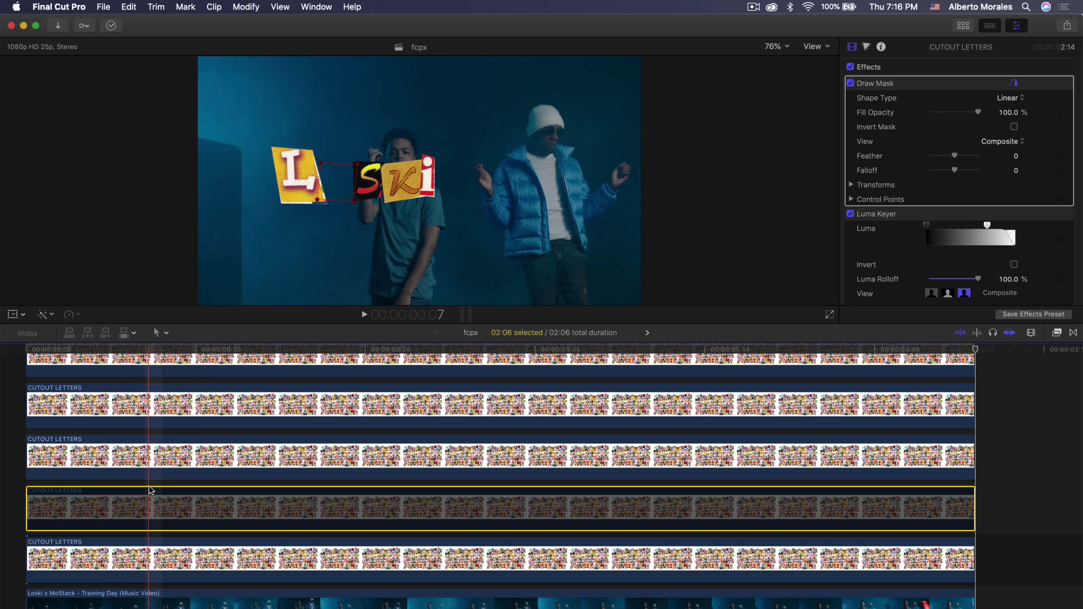
pyautogui.press('v')
pyautogui.click(169, 454)
pyautogui.press('v')
pyautogui.press('v')
pyautogui.click(186, 406)
pyautogui.press('v')
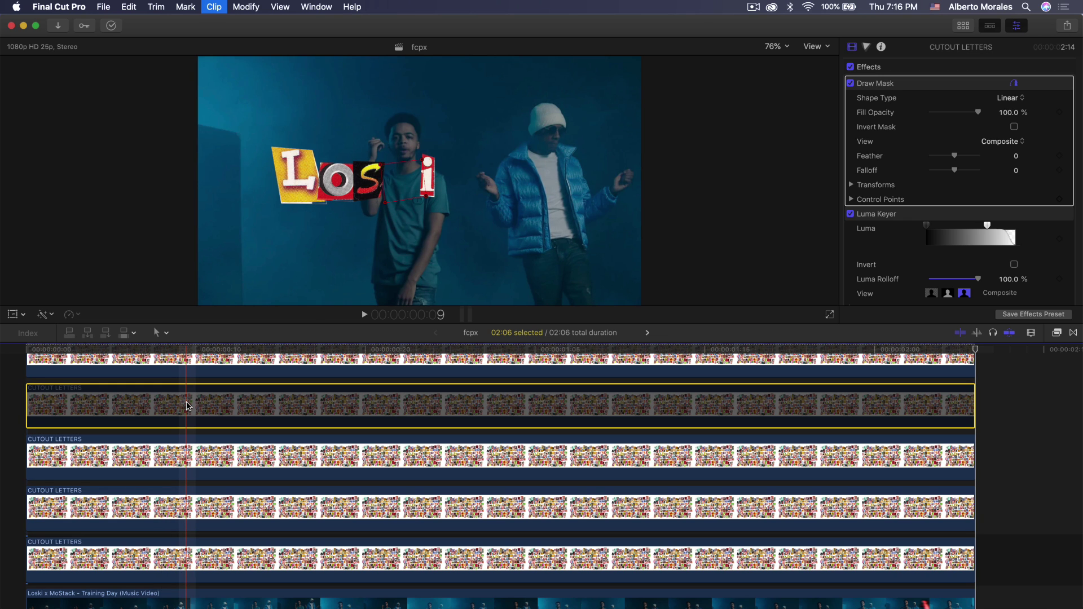
pyautogui.scroll(3, 186, 405)
pyautogui.press('v')
pyautogui.click(187, 401)
pyautogui.press('v')
pyautogui.press('v')
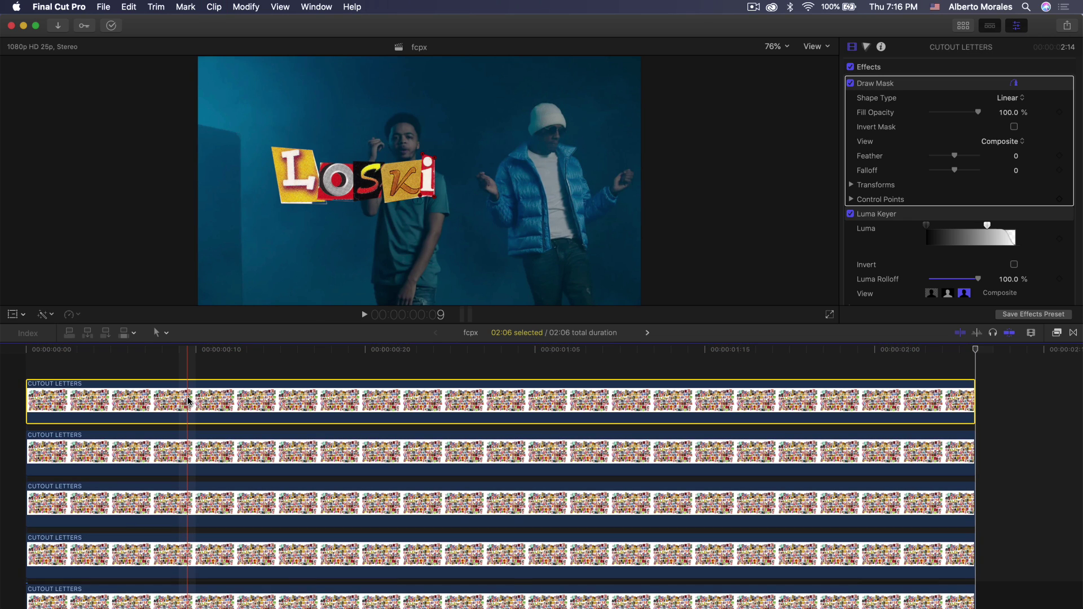
# Turn the letter L clip just above the music video into a compound clip named l
pyautogui.scroll(-2, 265, 418)
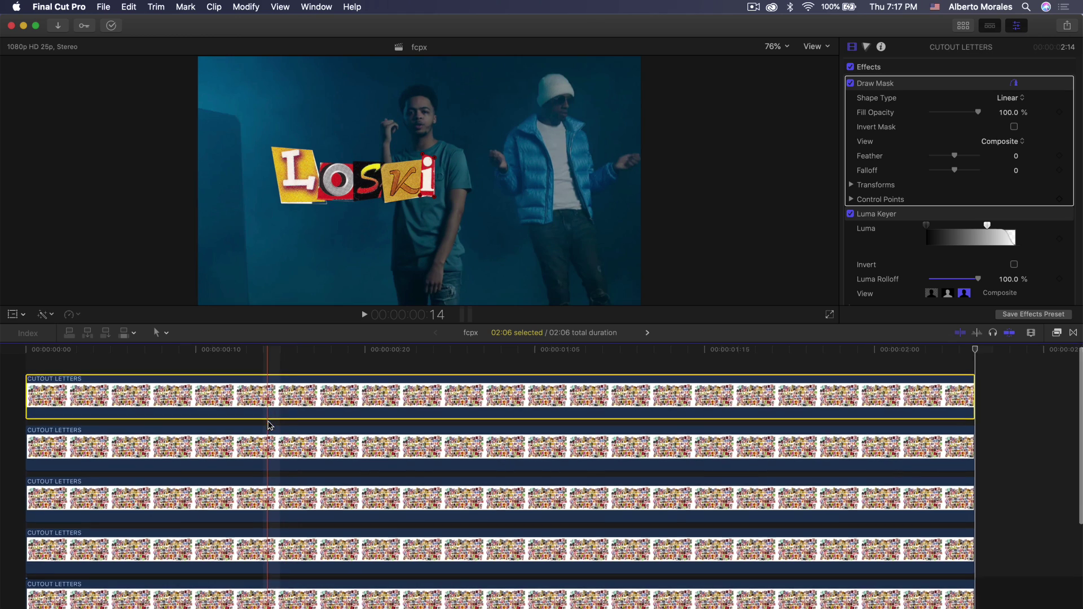
pyautogui.click(192, 555)
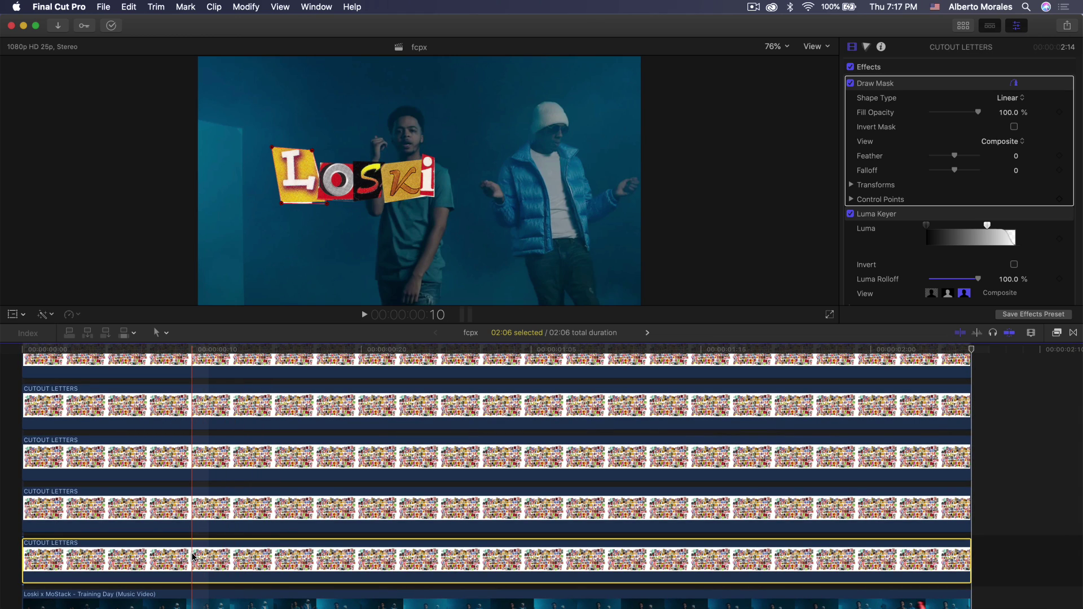
pyautogui.rightClick(192, 555)
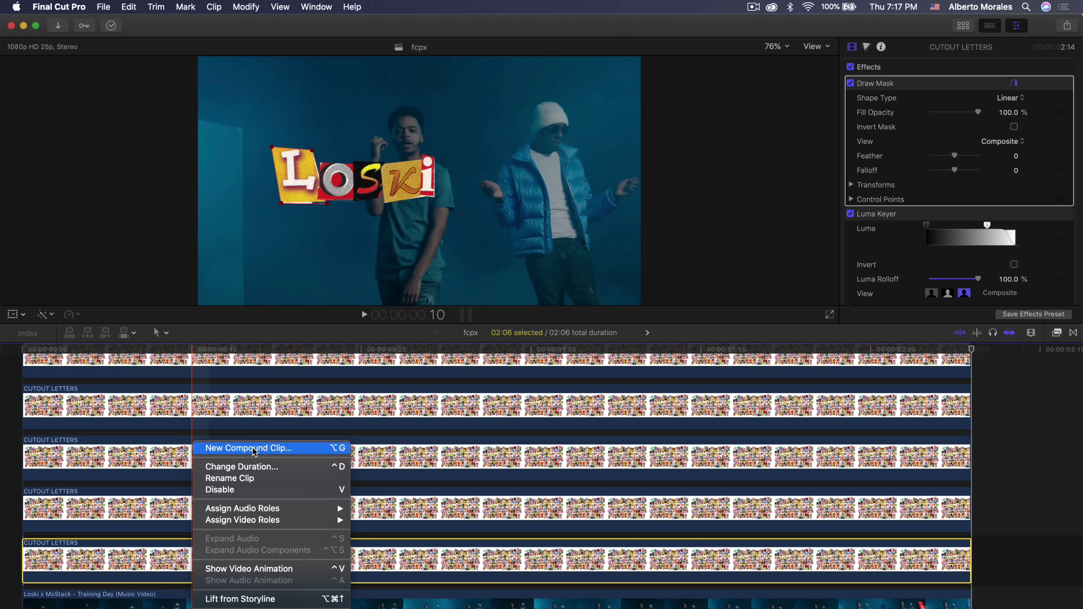
pyautogui.click(250, 448)
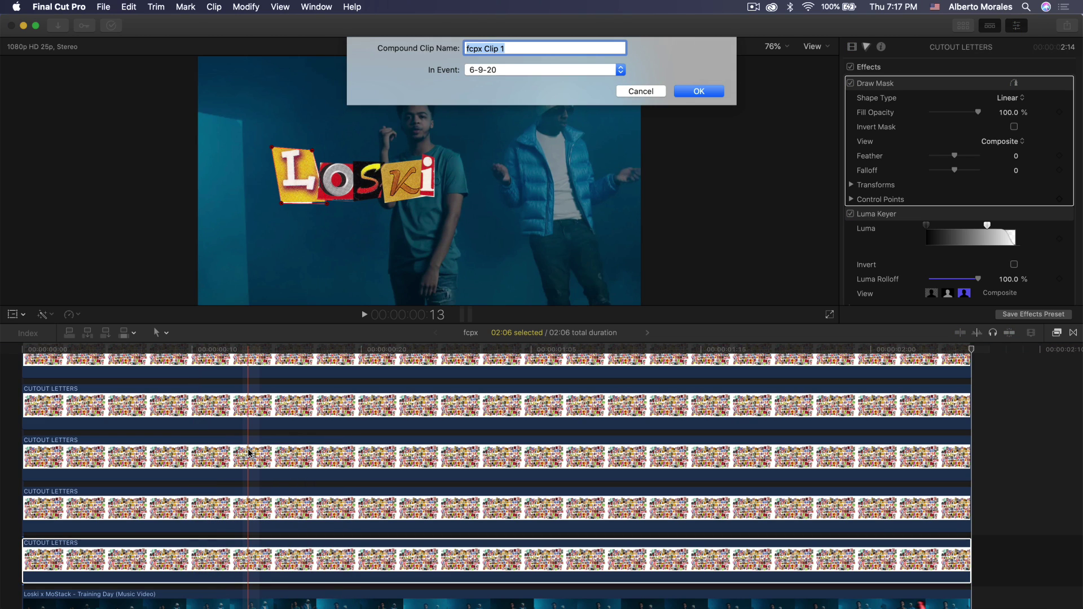
pyautogui.write('l')
pyautogui.press('Return')
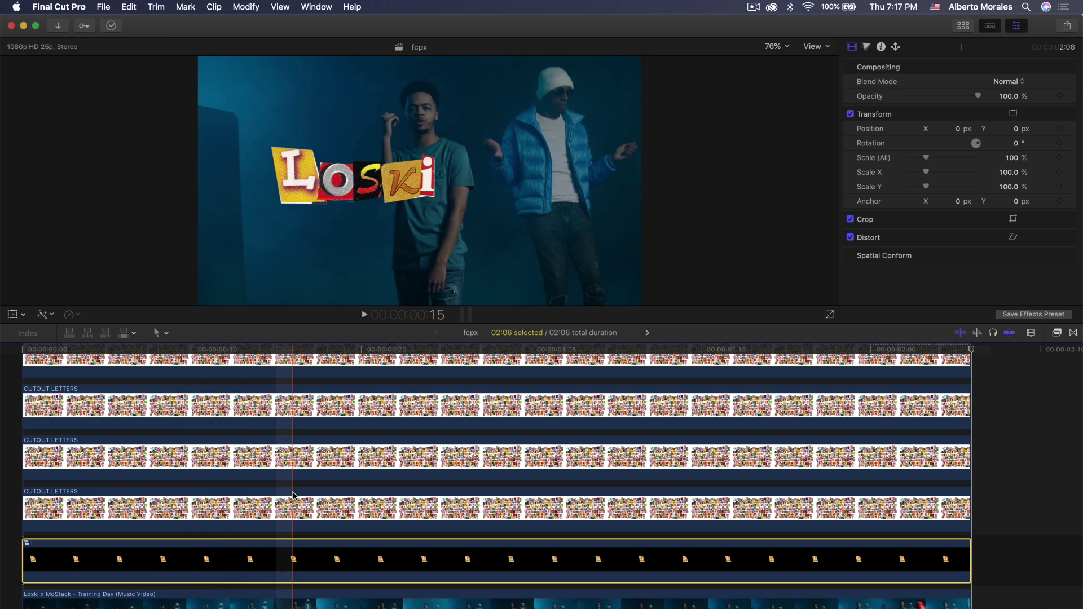
pyautogui.scroll(-2, 293, 496)
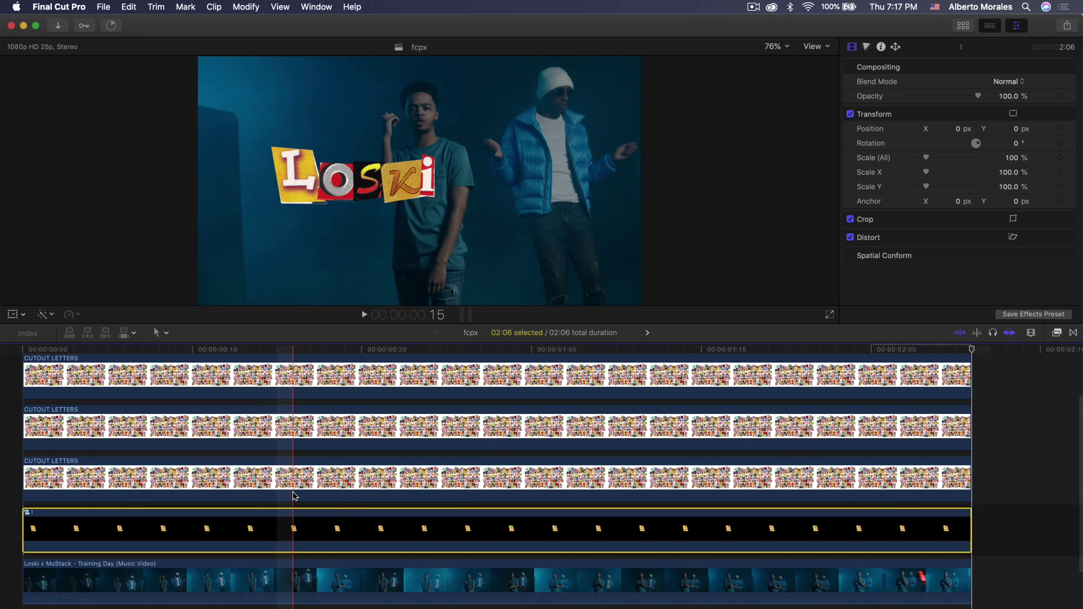
pyautogui.click(72, 315)
pyautogui.click(303, 433)
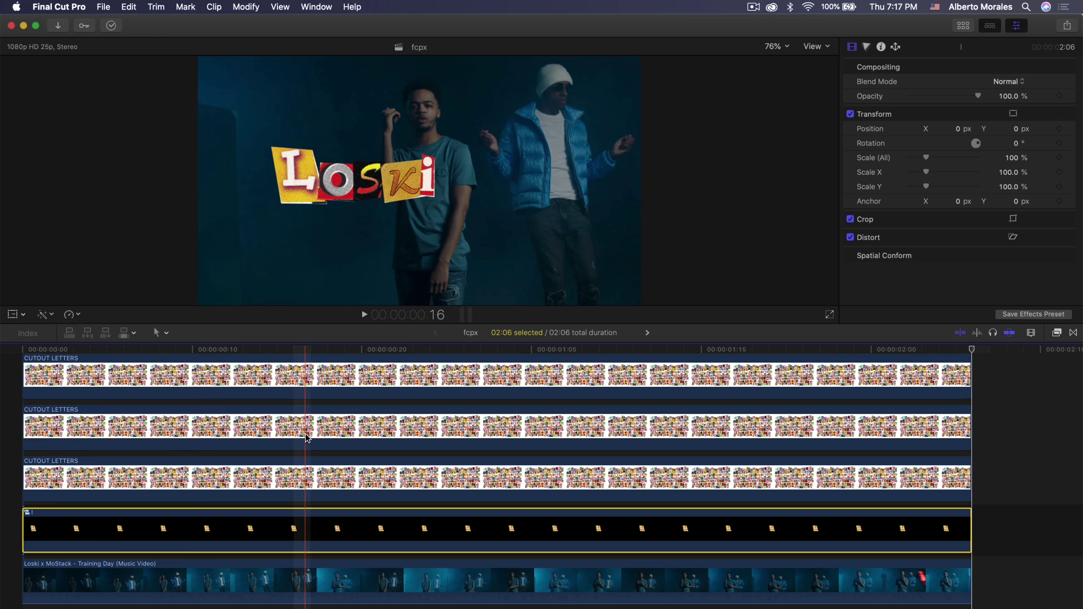
# Turn the letter O clip above the l compound clip into a compound clip named o
pyautogui.click(276, 476)
pyautogui.scroll(2, 276, 477)
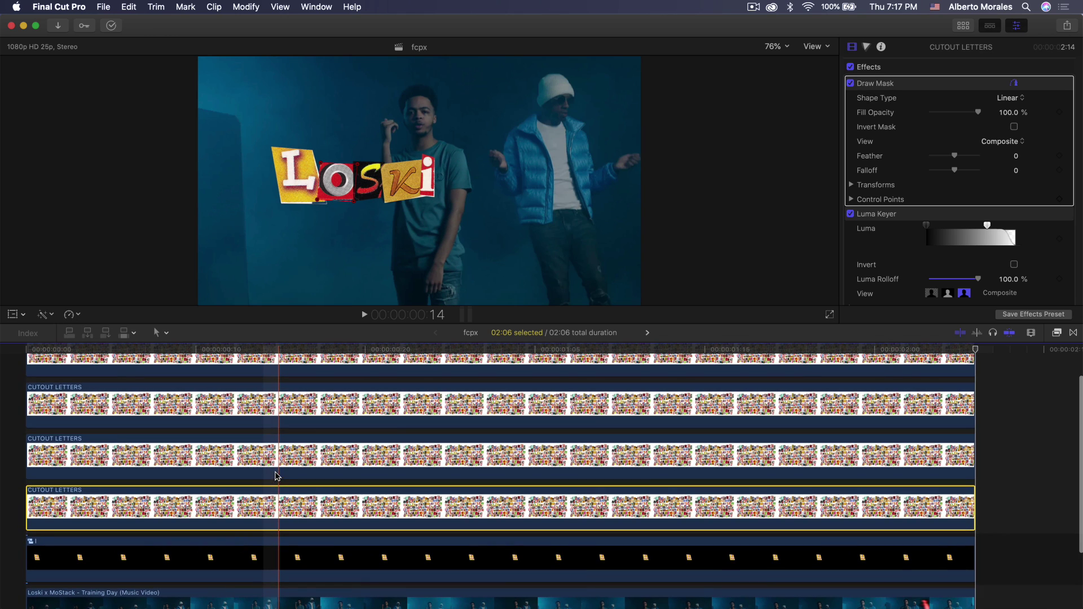
pyautogui.rightClick(269, 496)
pyautogui.click(306, 440)
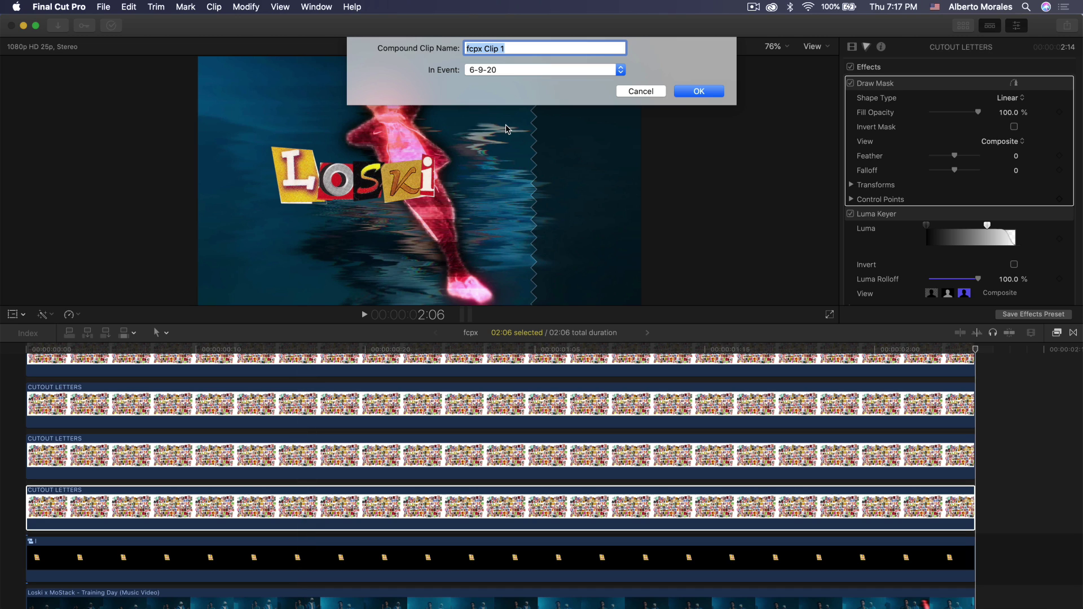
pyautogui.write('o')
pyautogui.press('Return')
# Turn the letter S clip above the o compound clip into a compound clip named s
pyautogui.rightClick(280, 430)
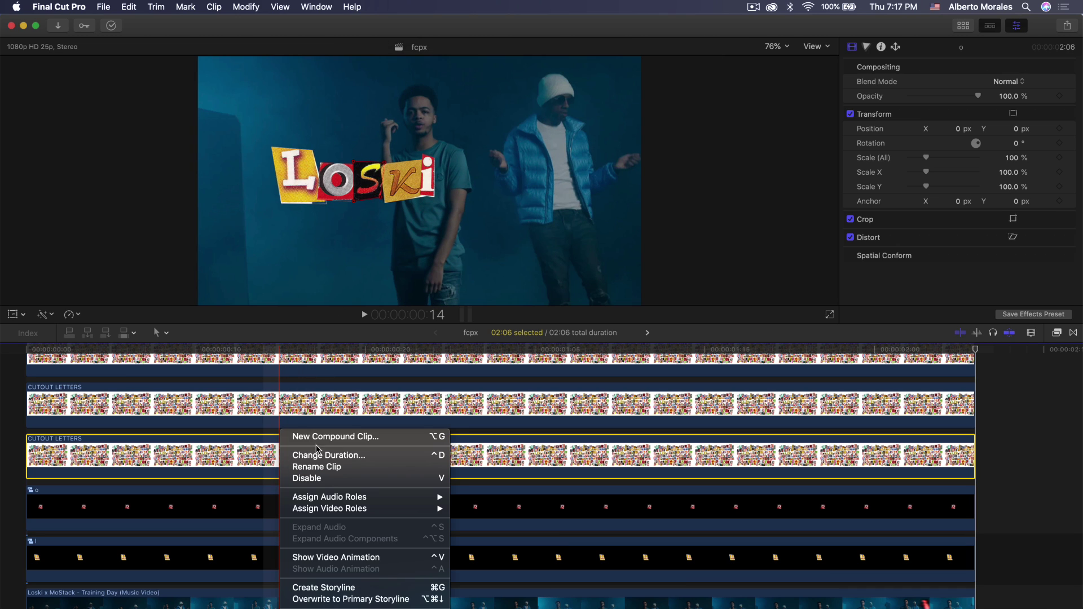
pyautogui.click(320, 442)
pyautogui.write('s')
pyautogui.press('Return')
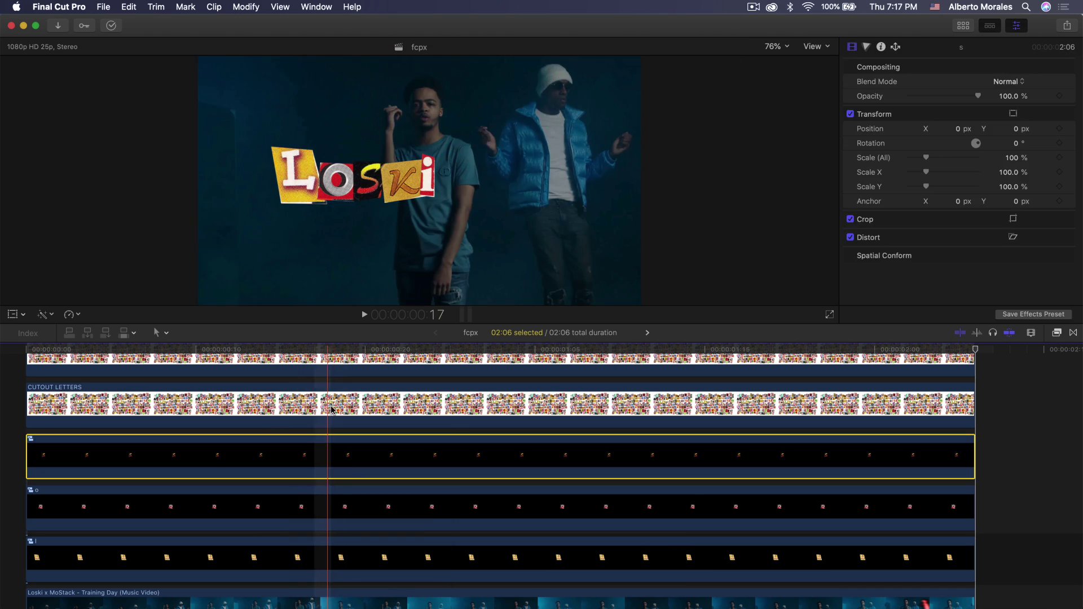
# Turn the two remaining letter clips, K and i, into separate compound clips named k and i
pyautogui.rightClick(335, 396)
pyautogui.click(384, 403)
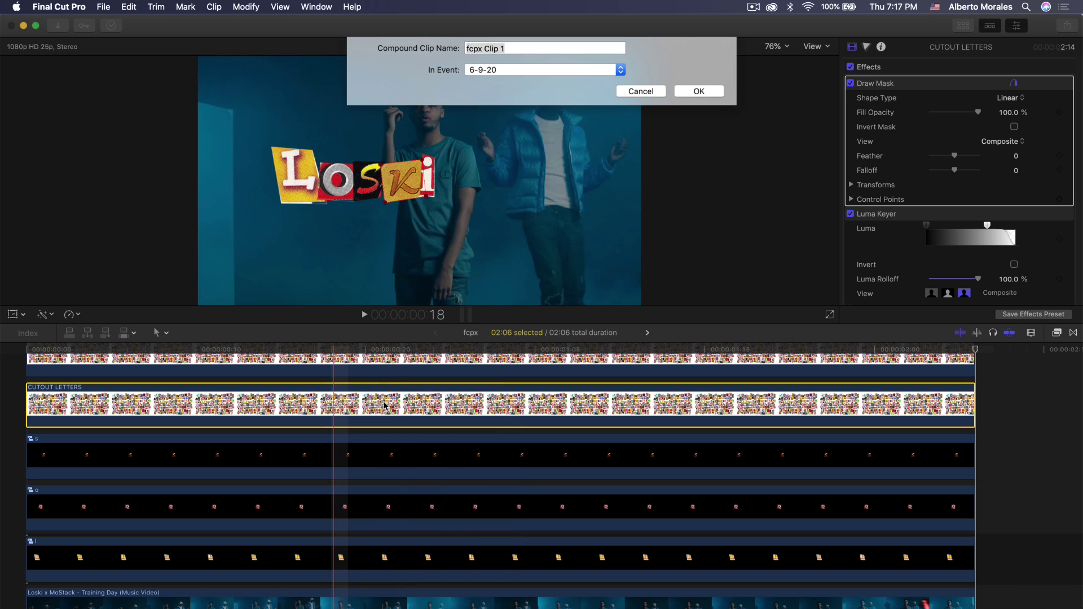
pyautogui.press('Return')
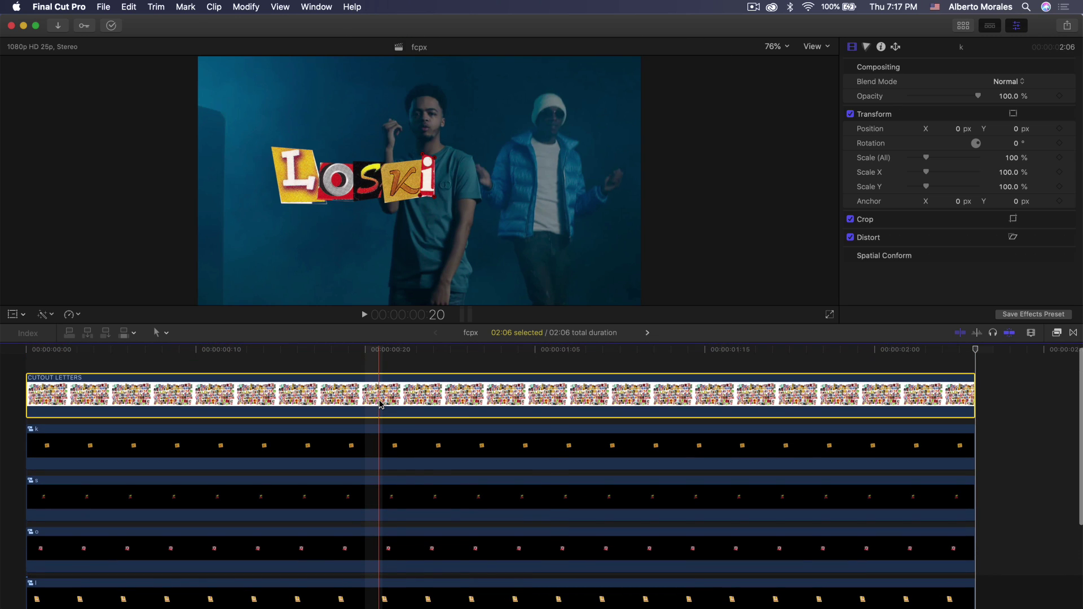
pyautogui.rightClick(380, 404)
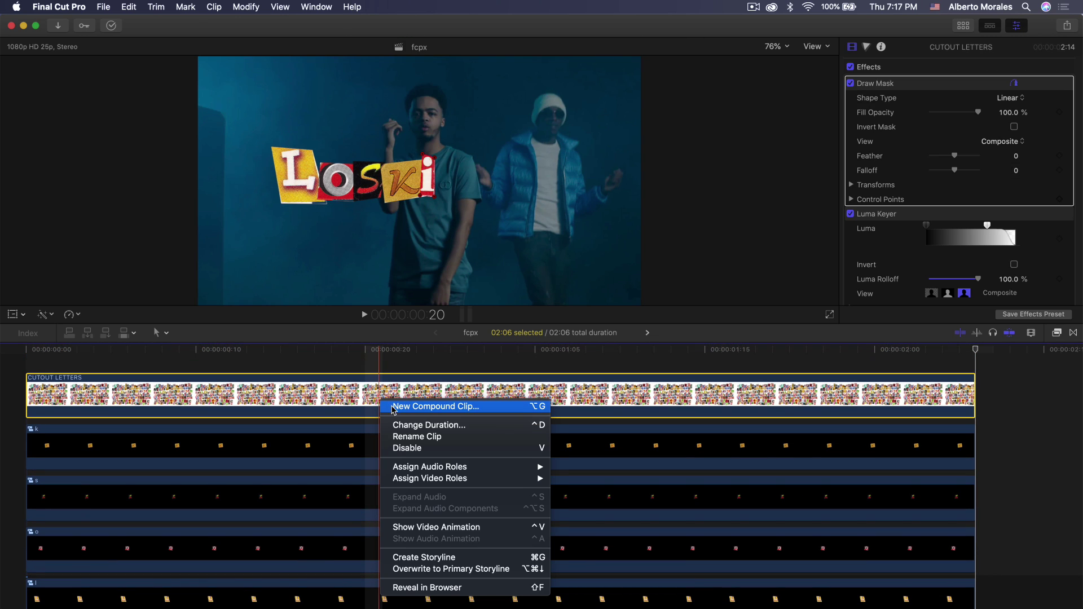
pyautogui.click(432, 407)
pyautogui.press('Return')
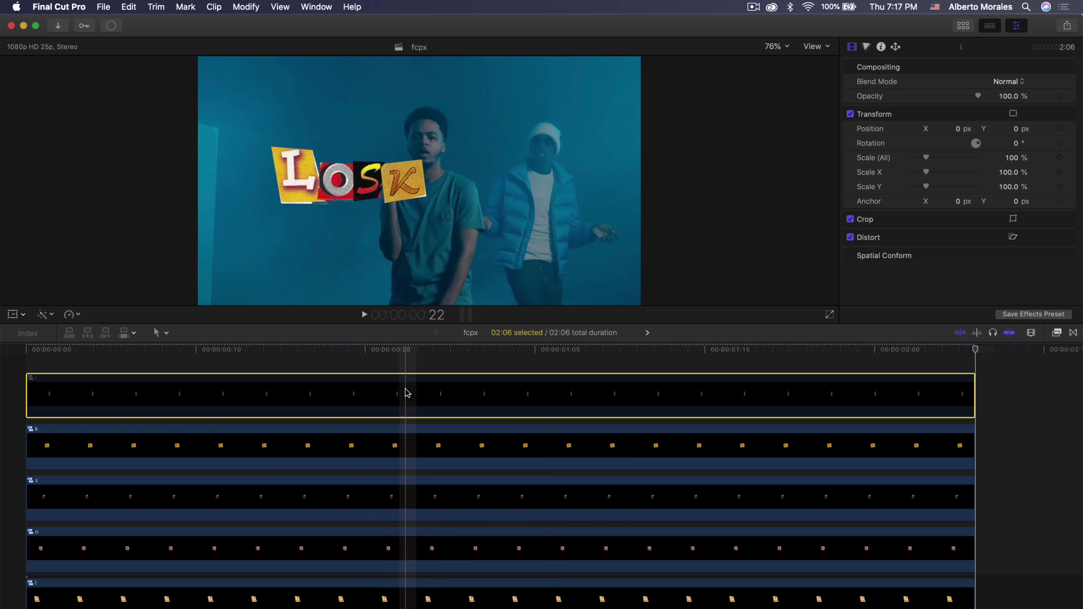
# Toggle the visibility of the l compound clip to check its letter in the title
pyautogui.scroll(-5, 395, 429)
pyautogui.click(365, 472)
pyautogui.press('v')
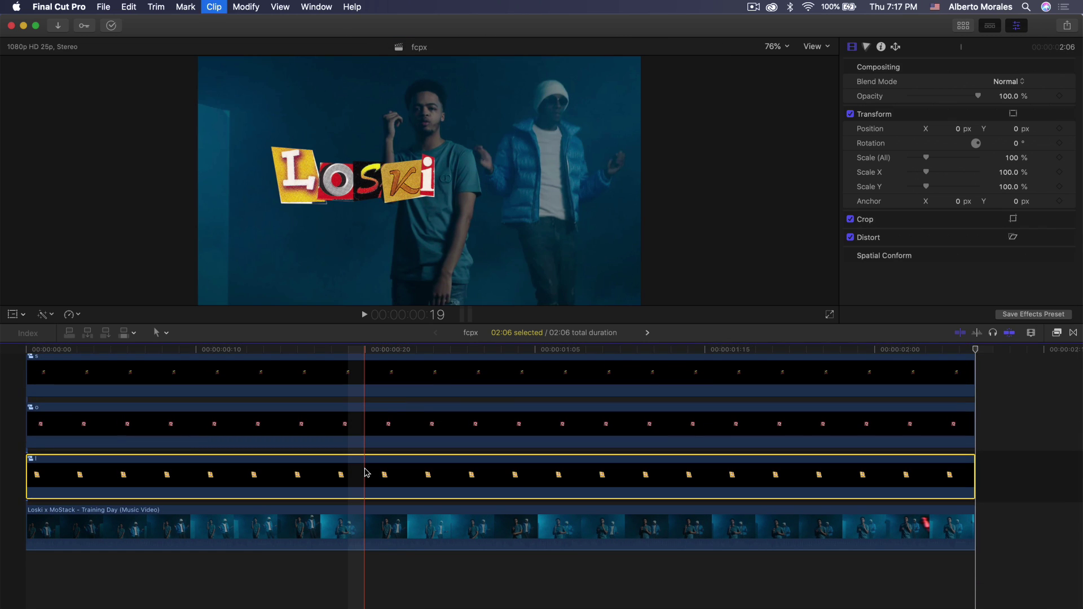
# Disable and re-enable the l compound clip to check its letter, and look over the letter clips stacked above it
pyautogui.press('v')
pyautogui.press('v')
pyautogui.scroll(2, 358, 475)
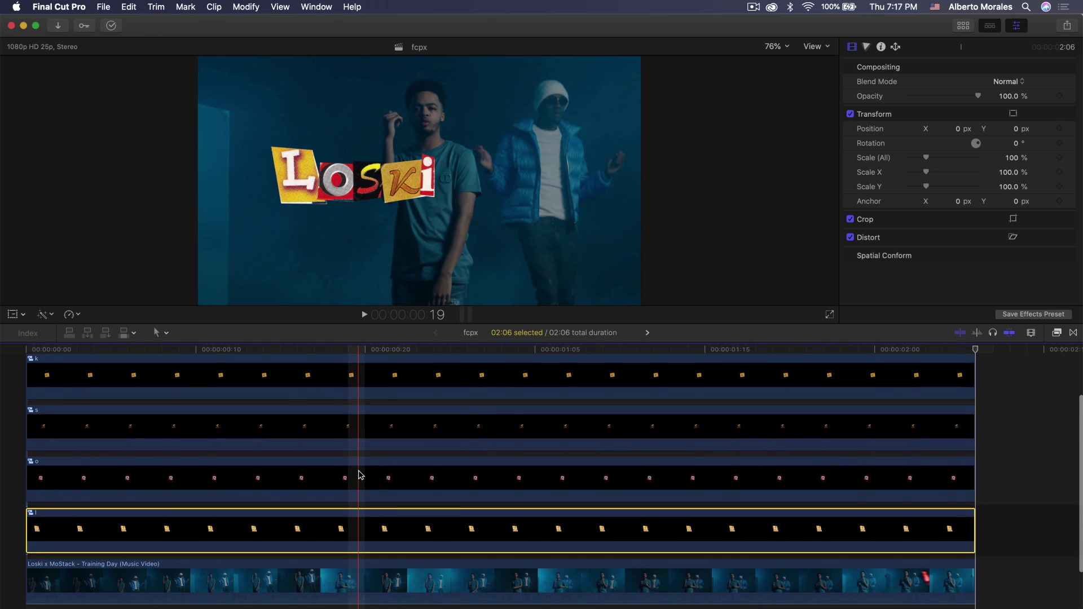
# Combine all five letter compound clips above the music video into a single compound clip named title new
pyautogui.click(1003, 530)
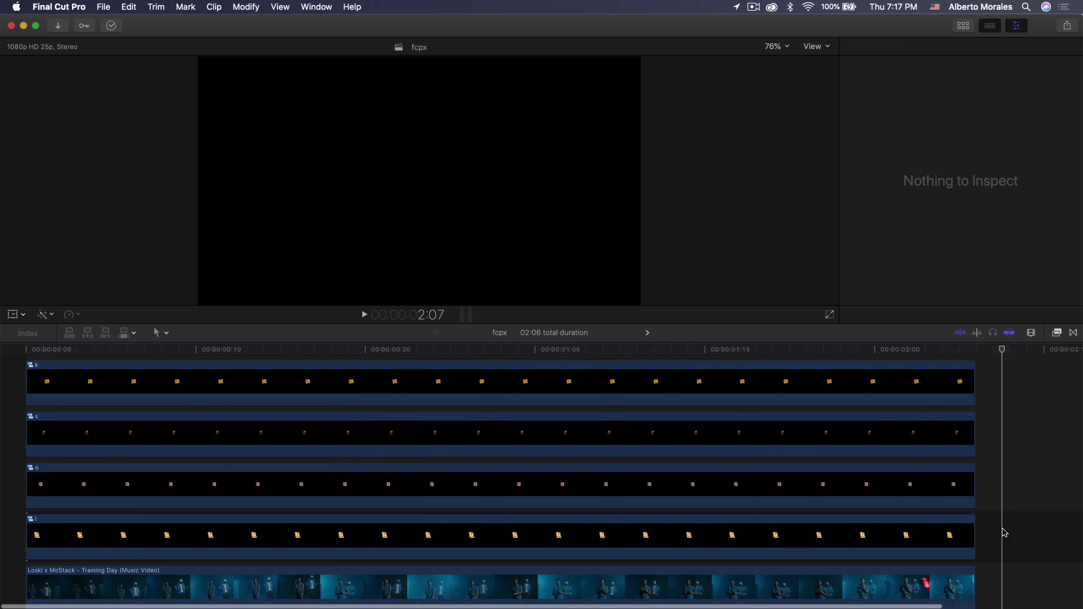
pyautogui.moveTo(985, 530); pyautogui.dragTo(858, 346)
pyautogui.rightClick(638, 399)
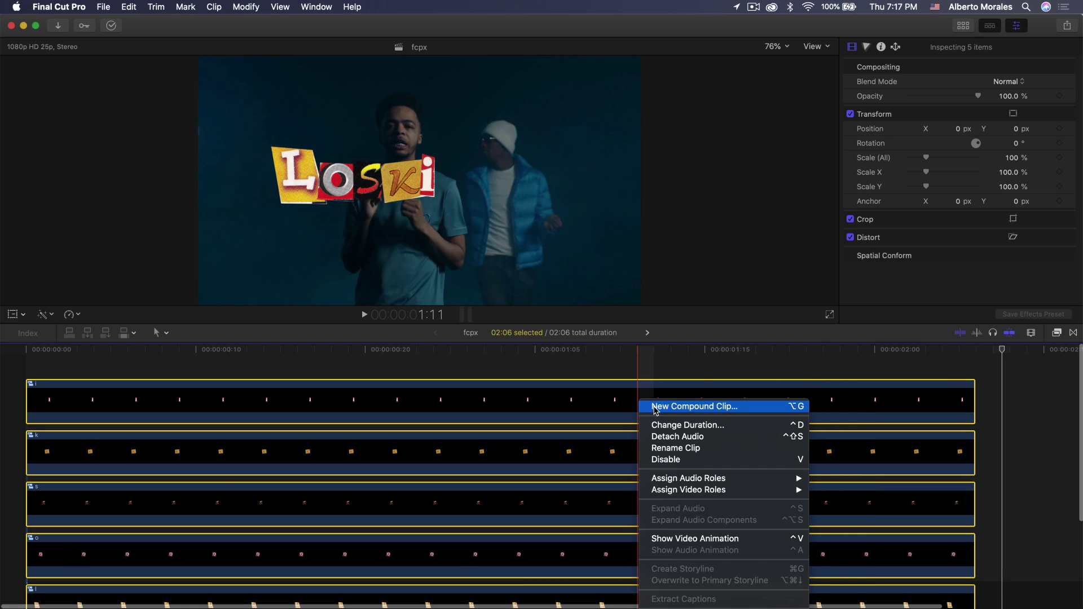
pyautogui.click(656, 409)
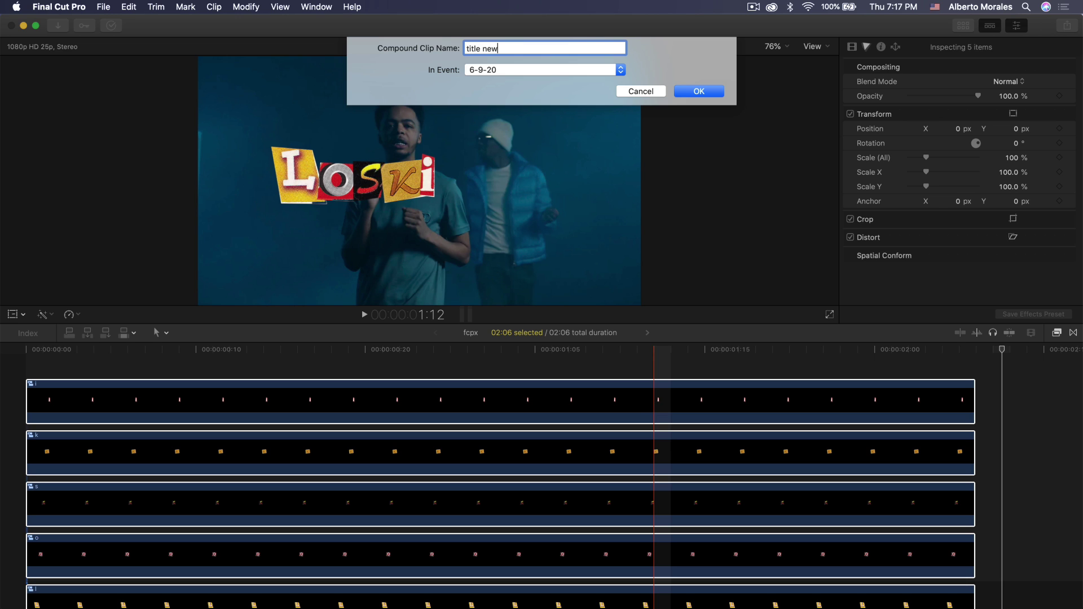
pyautogui.press('Return')
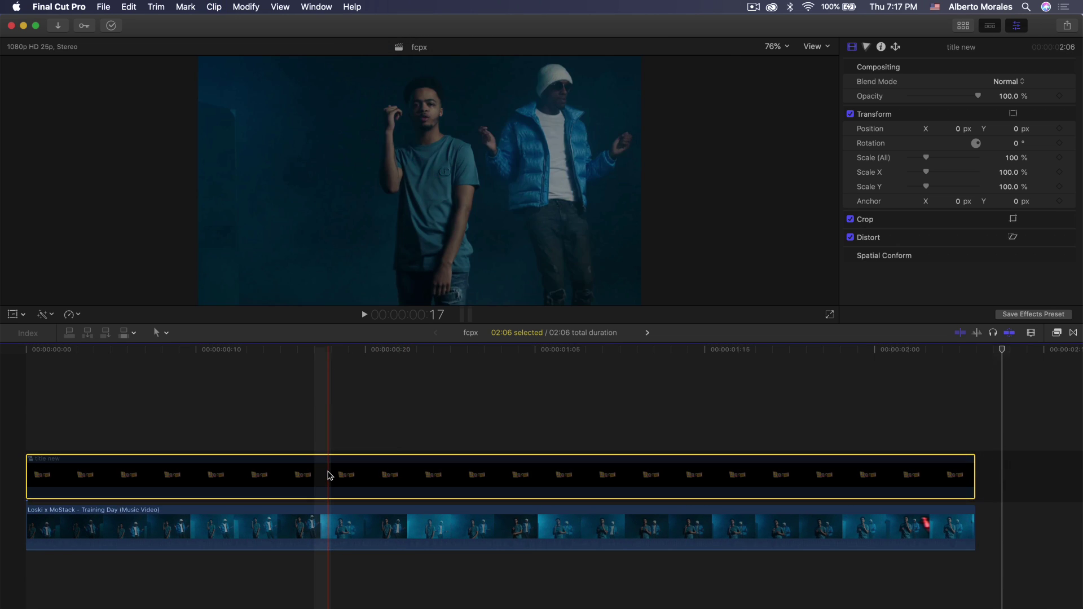
# Transform the title new clip, scaling it to about 101.71% and moving it to about X 223.1 px, Y -22.9 px
pyautogui.click(186, 354)
pyautogui.click(13, 316)
pyautogui.moveTo(400, 193); pyautogui.dragTo(423, 198)
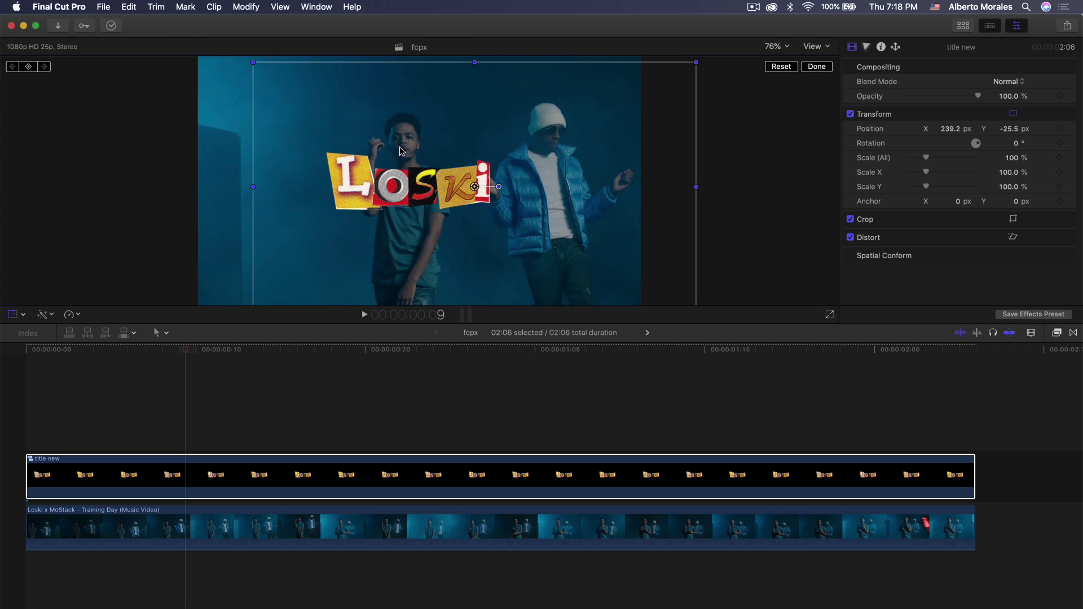
pyautogui.moveTo(697, 64); pyautogui.dragTo(683, 69)
pyautogui.moveTo(439, 168); pyautogui.dragTo(432, 184)
pyautogui.click(822, 67)
pyautogui.click(12, 314)
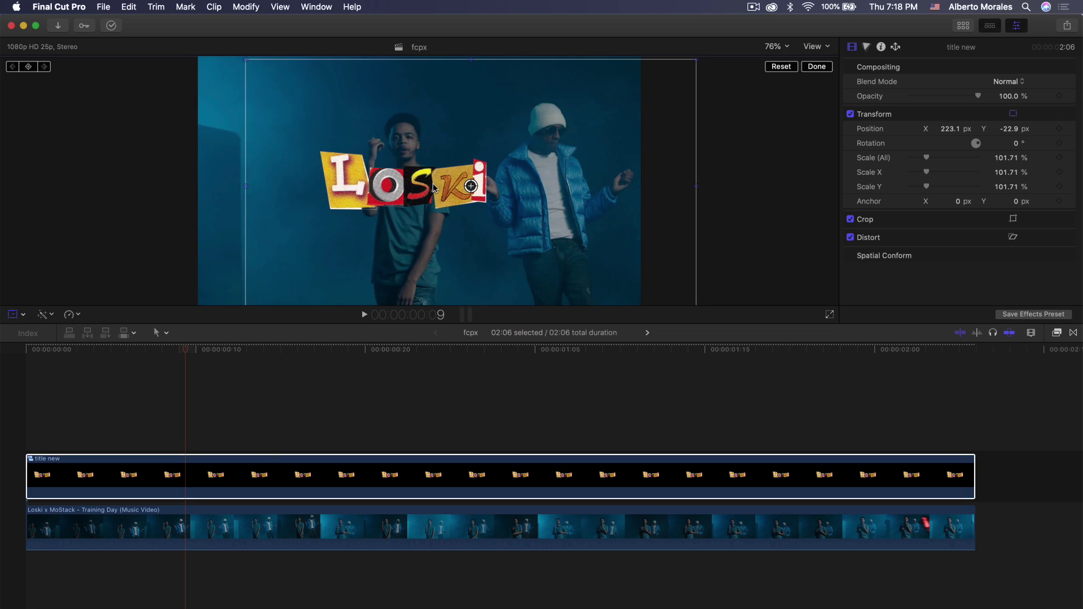
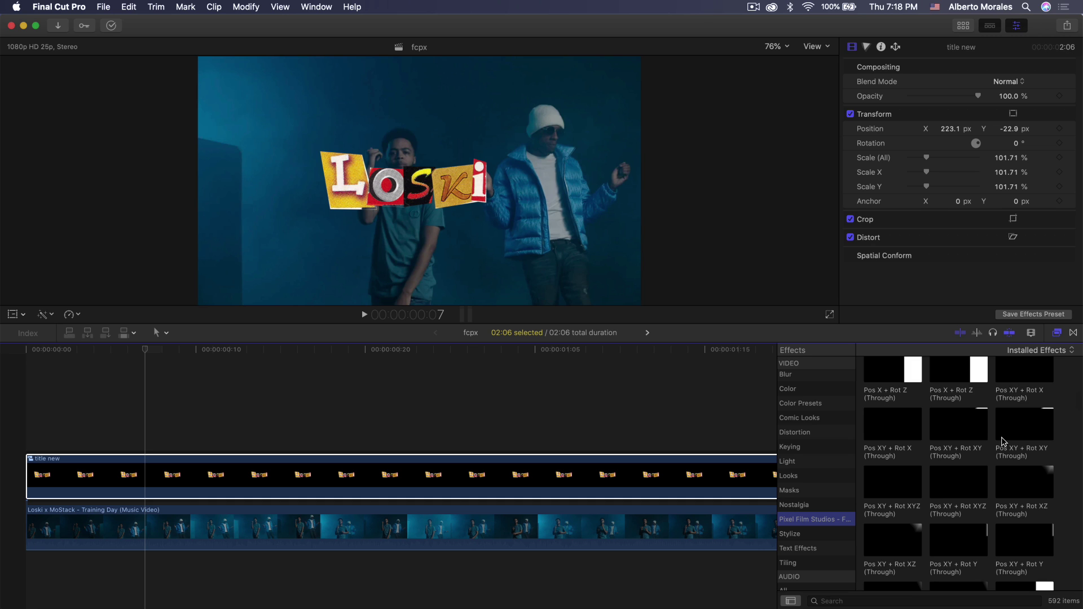
# Open the title new compound clip and select the l letter clip at the base of its stack
pyautogui.doubleClick(346, 474)
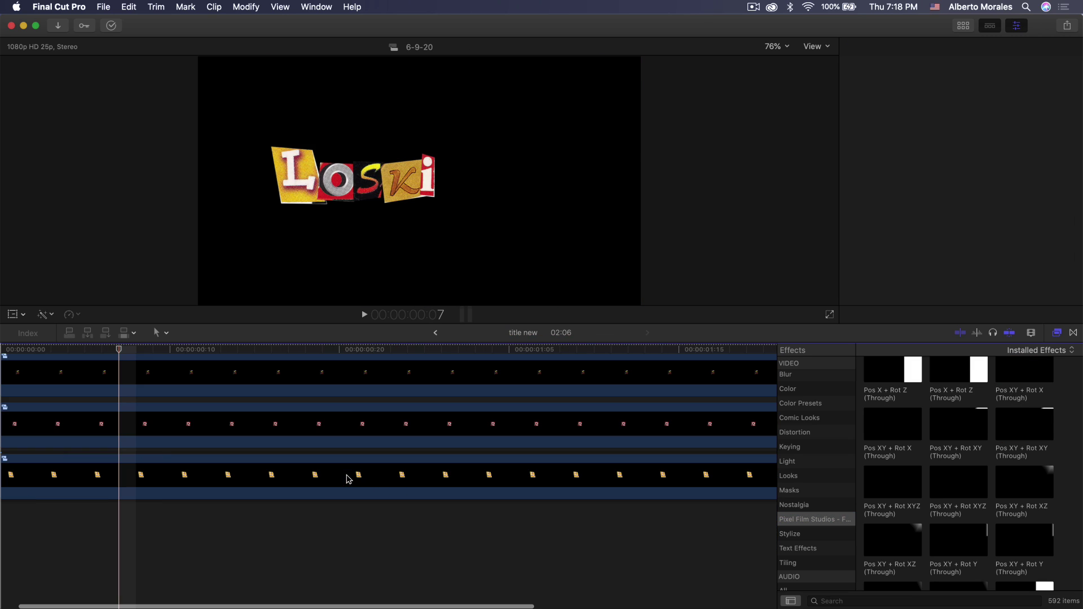
pyautogui.scroll(-2, 331, 472)
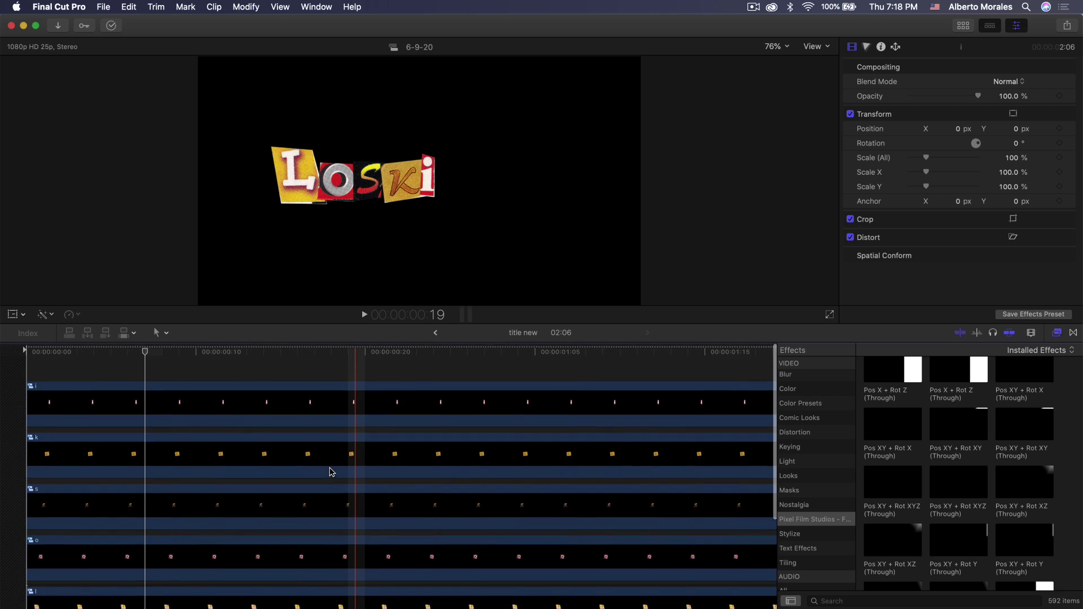
pyautogui.click(331, 468)
pyautogui.scroll(-5, 959, 454)
pyautogui.scroll(1, 957, 457)
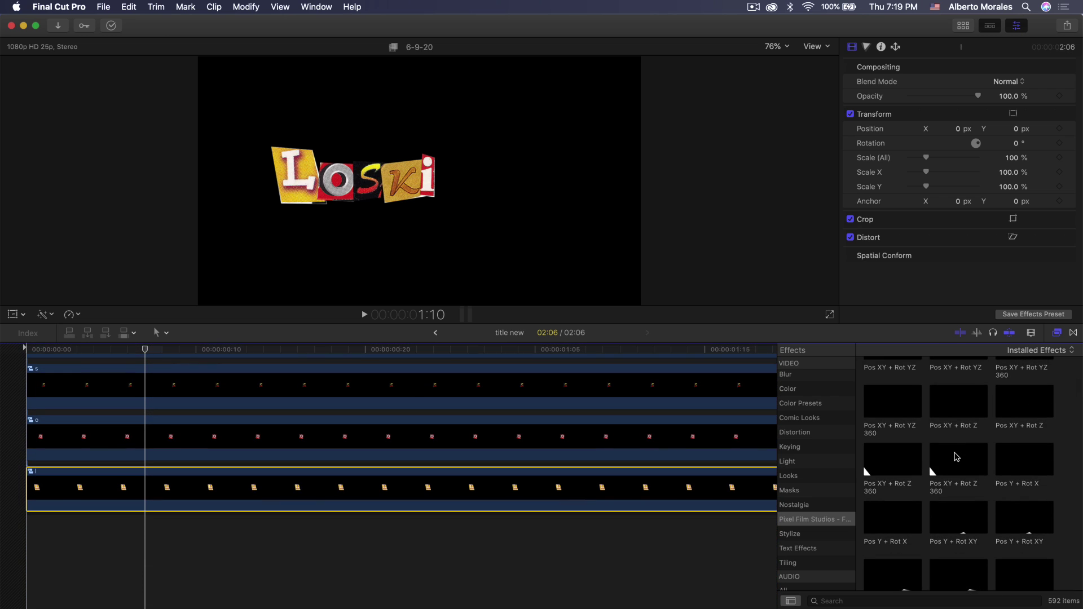
# Apply the Pos X + Rot XZ (Through) effect to the l letter clip
pyautogui.scroll(5, 957, 457)
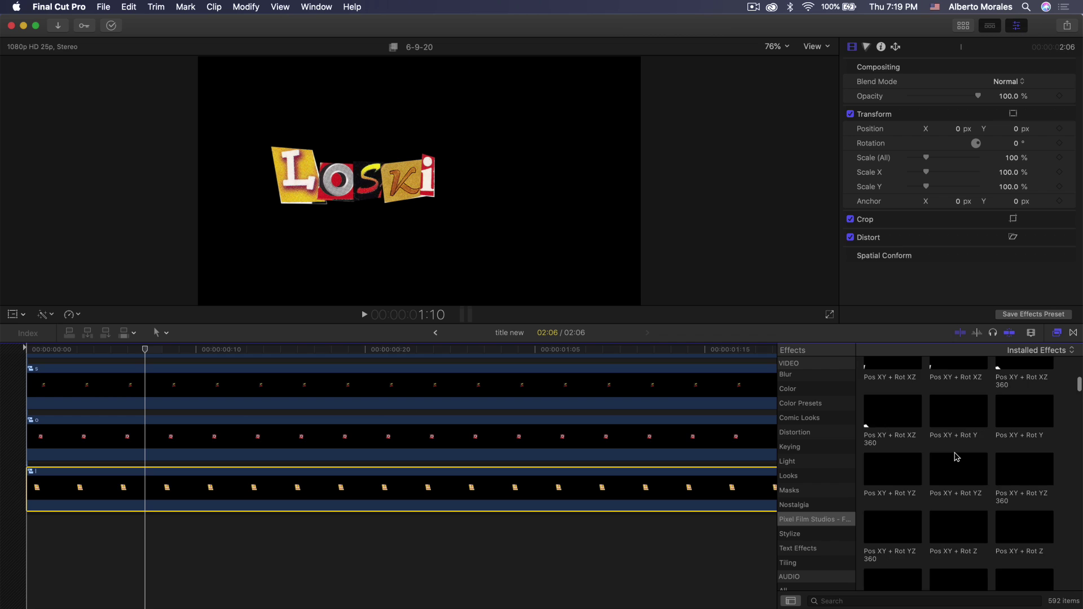
pyautogui.scroll(8, 976, 479)
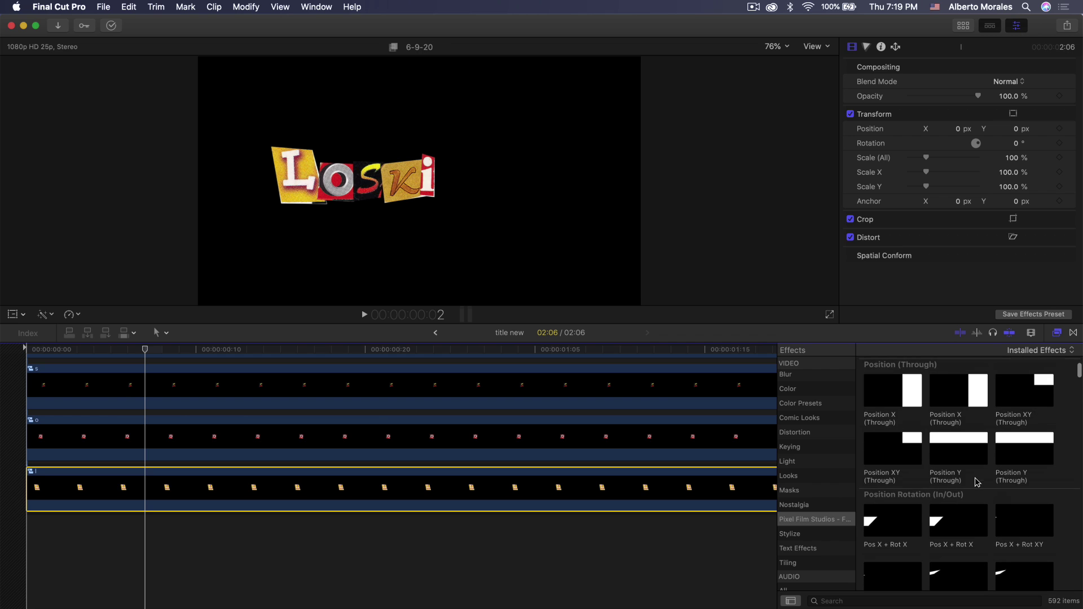
pyautogui.scroll(-8, 977, 482)
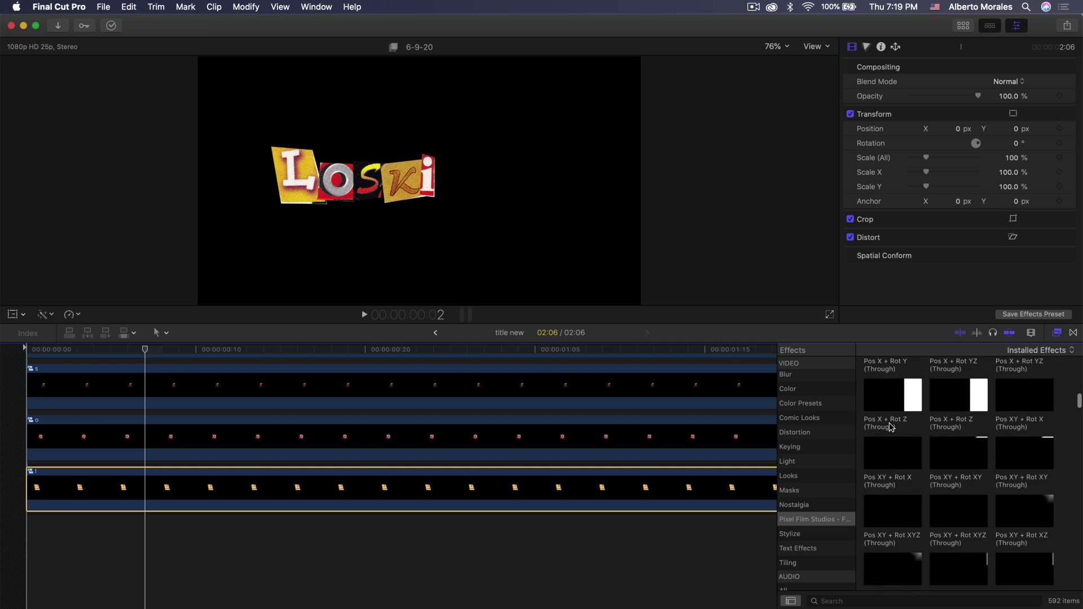
pyautogui.scroll(3, 899, 427)
pyautogui.click(878, 437)
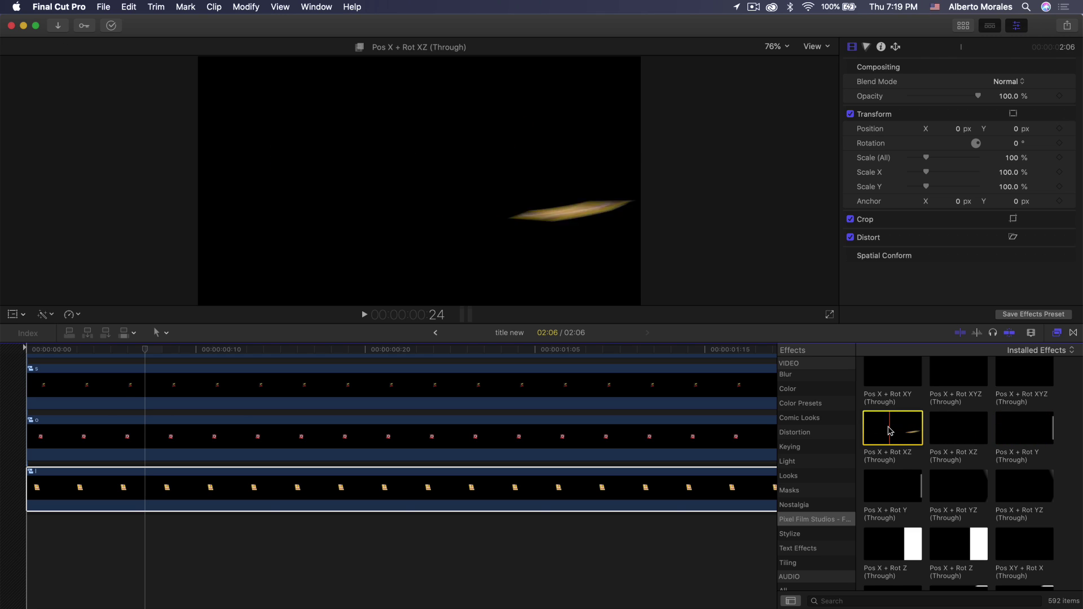
pyautogui.moveTo(890, 431); pyautogui.dragTo(573, 491)
# Play the title from the start and scrub through it to preview the l letter's animation
pyautogui.press('Home')
pyautogui.press('space')
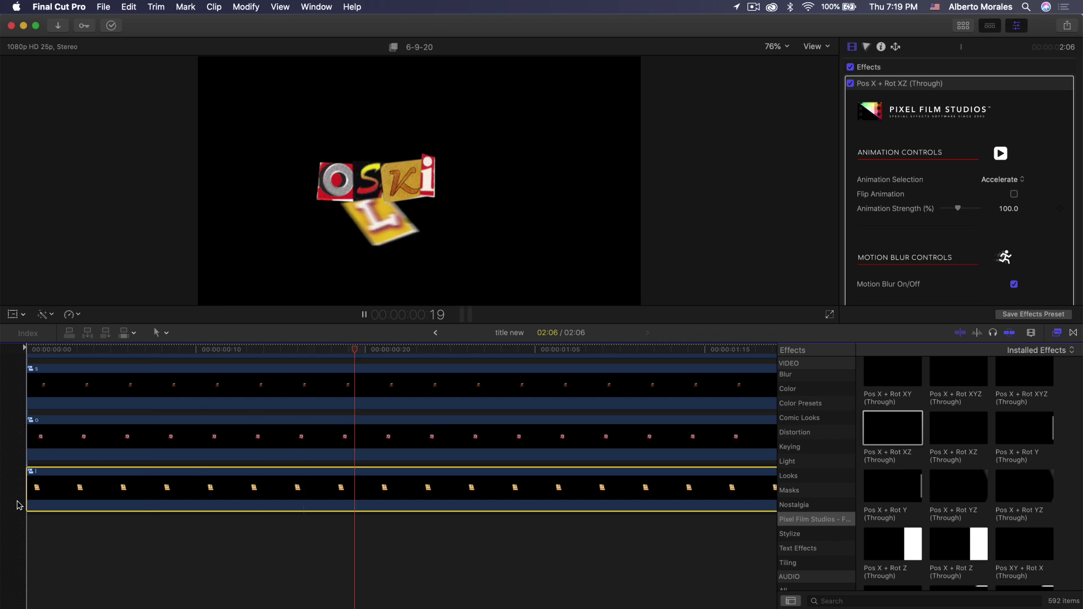
pyautogui.hotkey('shift', 'z')
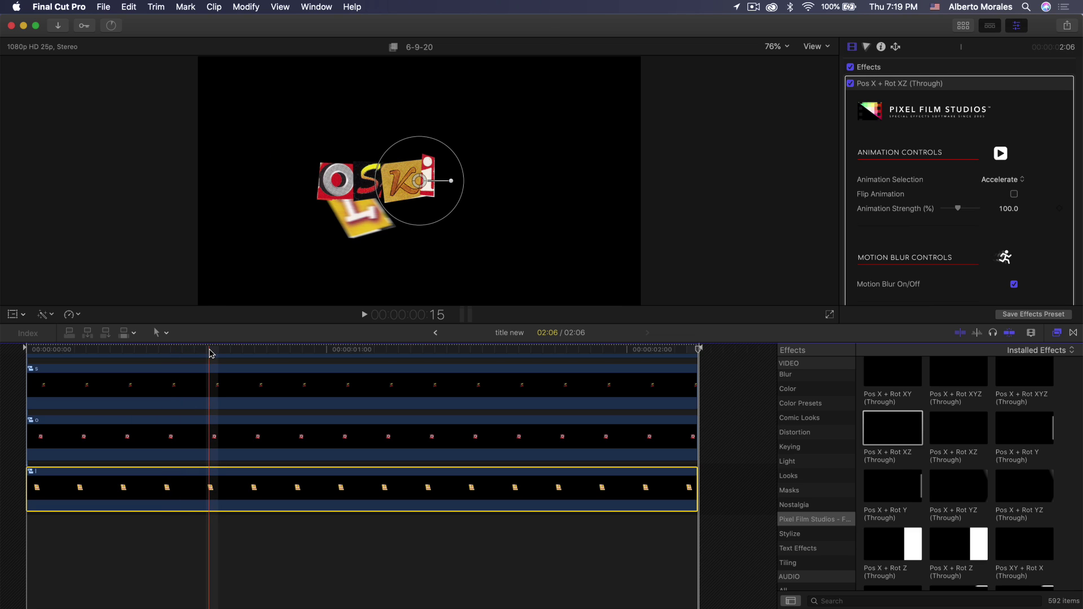
pyautogui.moveTo(209, 350); pyautogui.dragTo(146, 384)
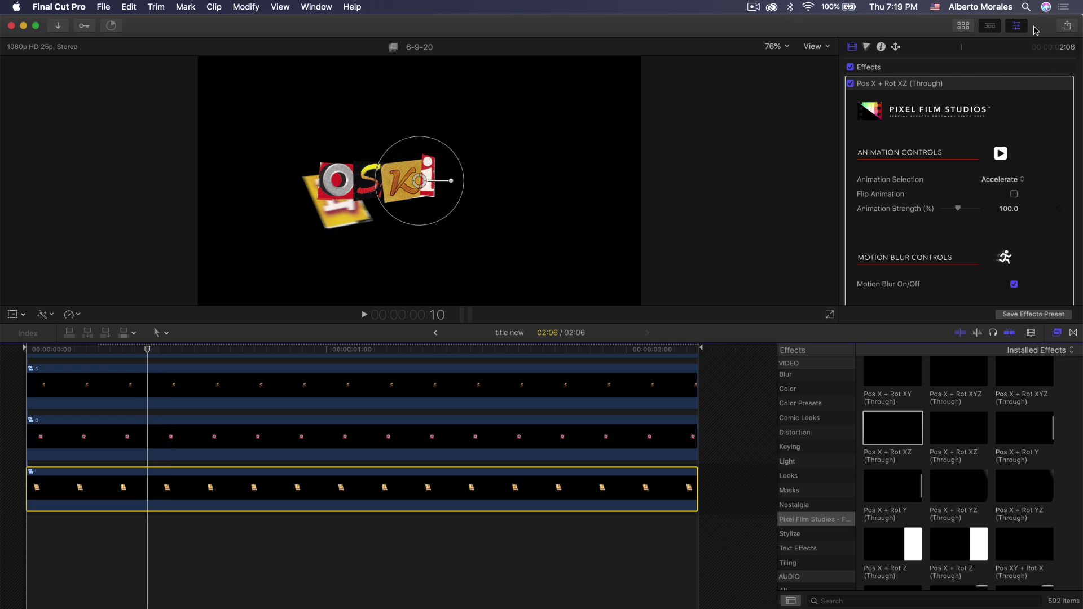
# Try the Circle Ease In animation selection on the l clip's effect and play the result from the start
pyautogui.scroll(-5, 931, 93)
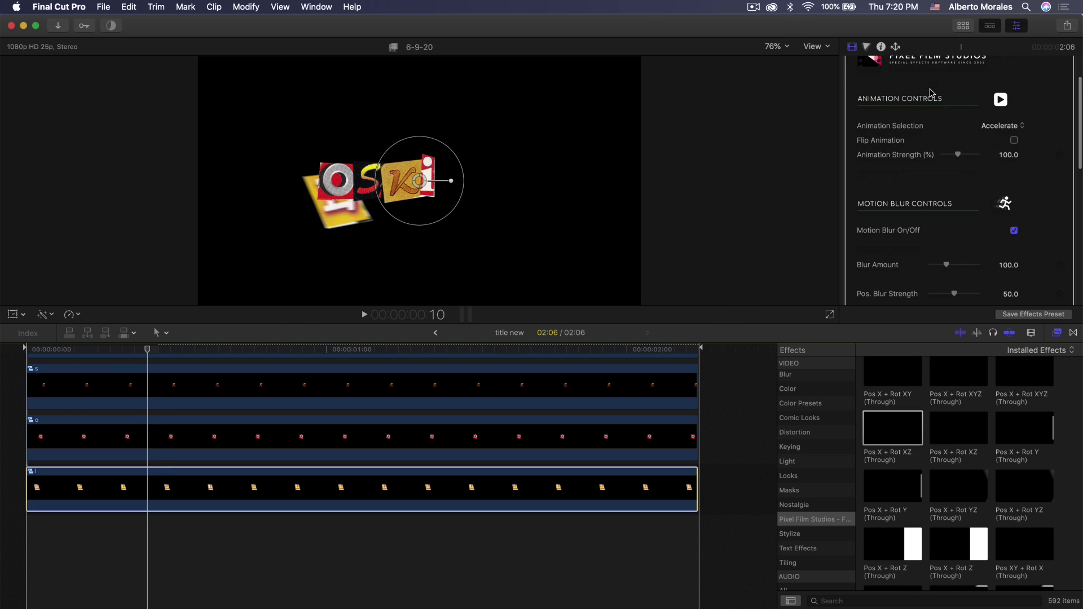
pyautogui.scroll(4, 931, 93)
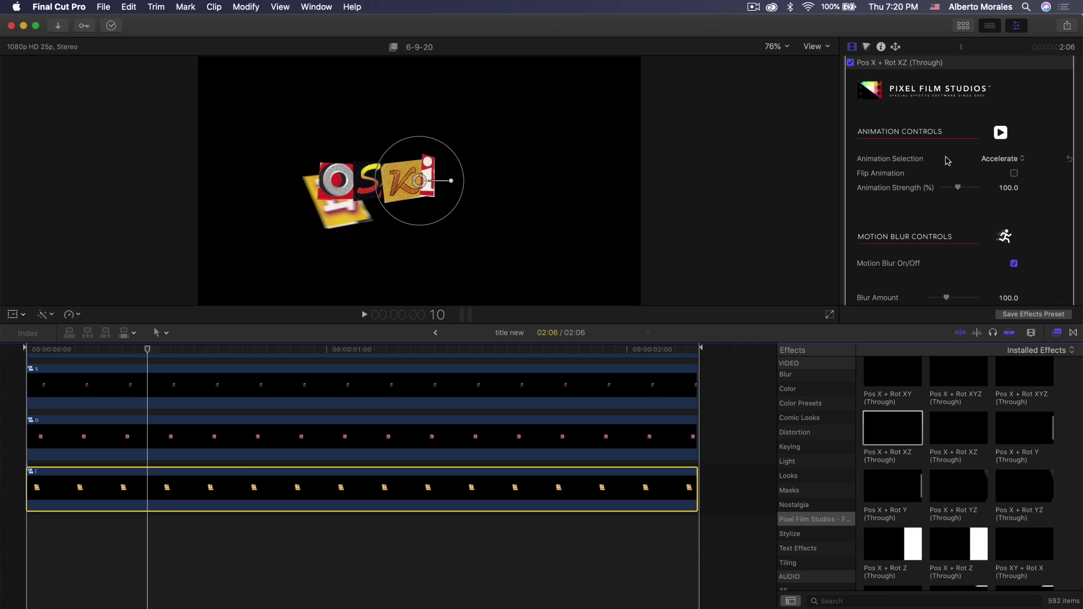
pyautogui.scroll(1, 946, 160)
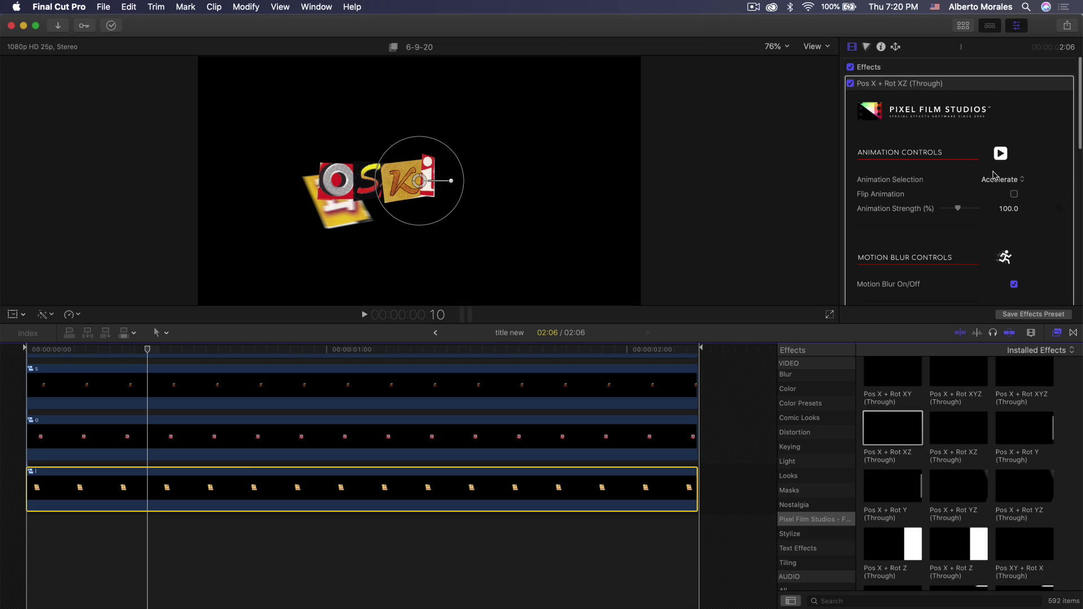
pyautogui.click(1010, 184)
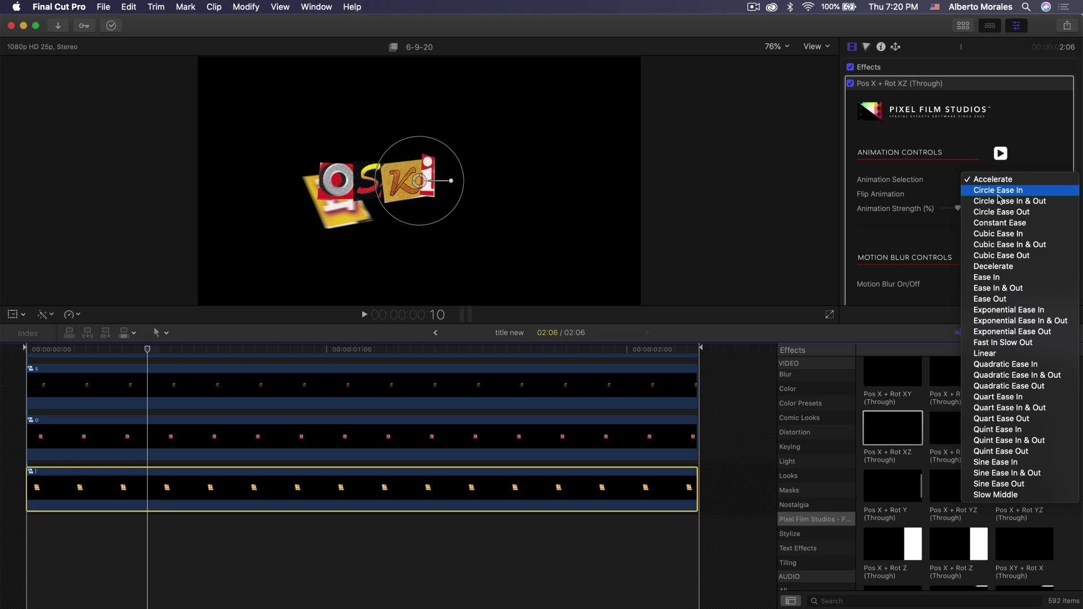
pyautogui.click(1002, 191)
pyautogui.press('space')
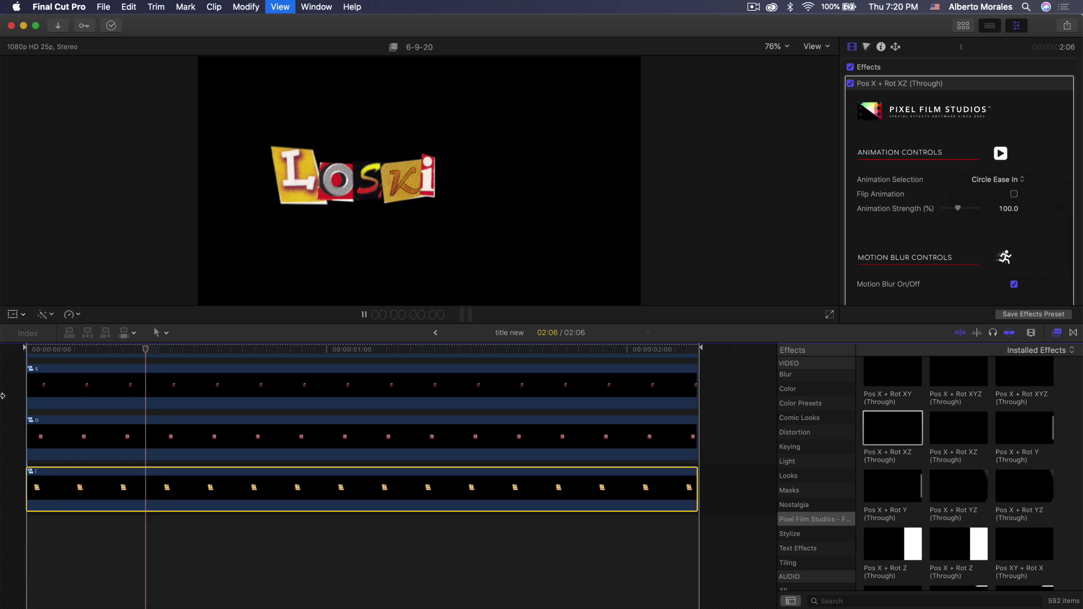
pyautogui.press('space')
# Try the Circle Ease In & Out and Decelerate animation selections on the l clip's effect, playing each one back
pyautogui.click(1008, 181)
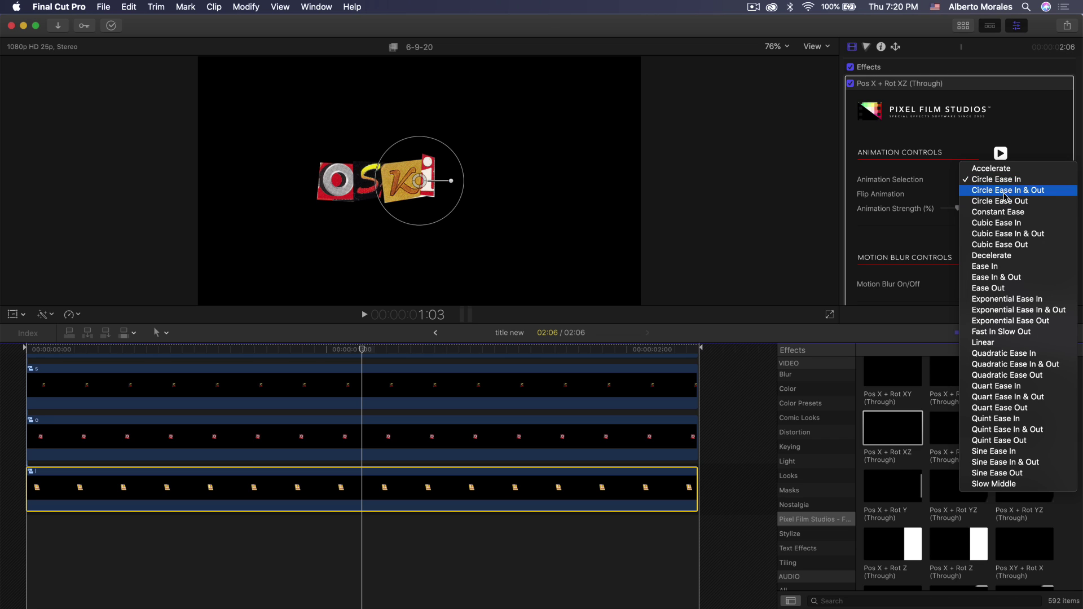
pyautogui.click(1007, 190)
pyautogui.press('/')
pyautogui.press('space')
pyautogui.click(984, 180)
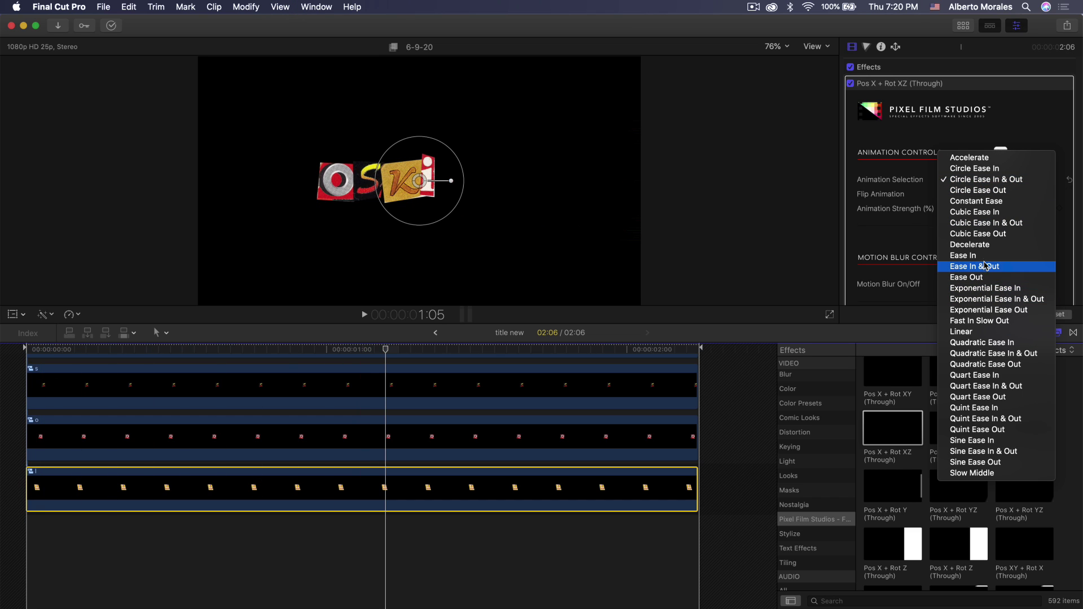
pyautogui.click(970, 244)
pyautogui.press('/')
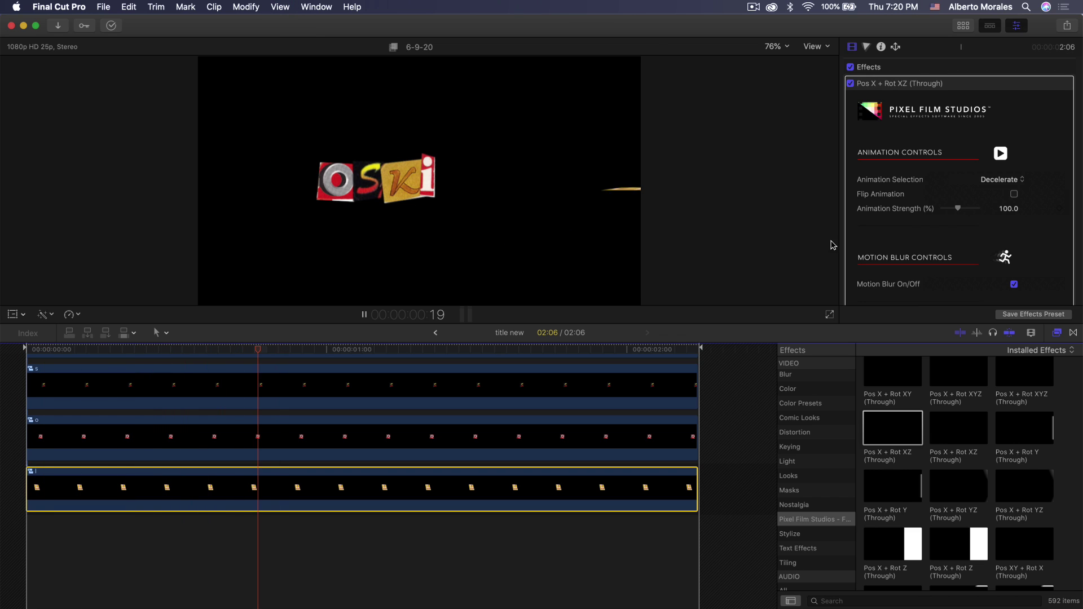
# Return the l clip's animation selection to Accelerate and try Flip Animation, playing it back
pyautogui.click(1002, 179)
pyautogui.click(1004, 69)
pyautogui.scroll(-1, 1014, 174)
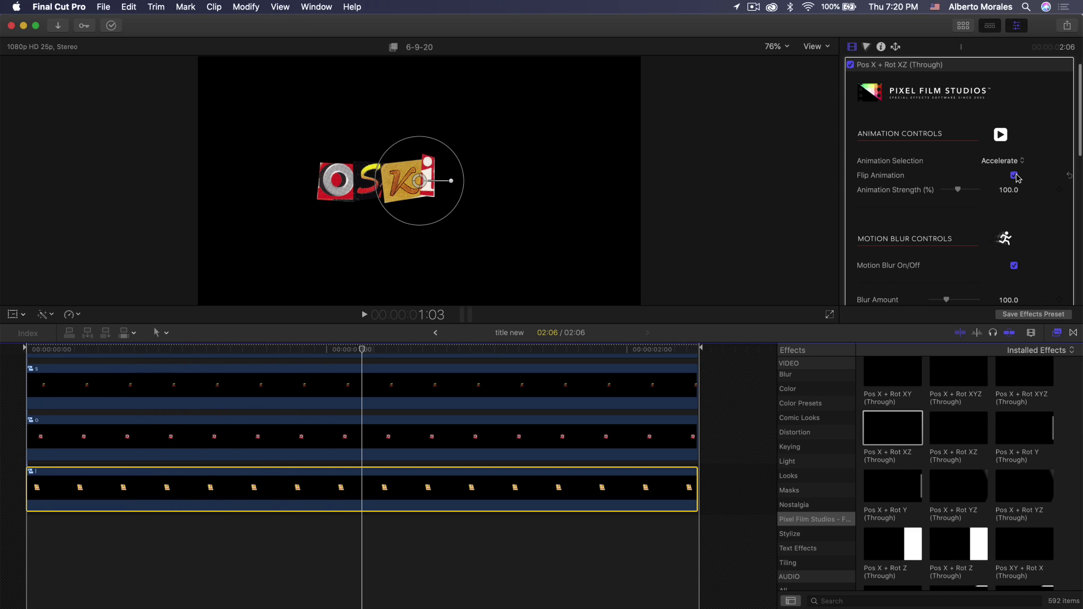
pyautogui.press('/')
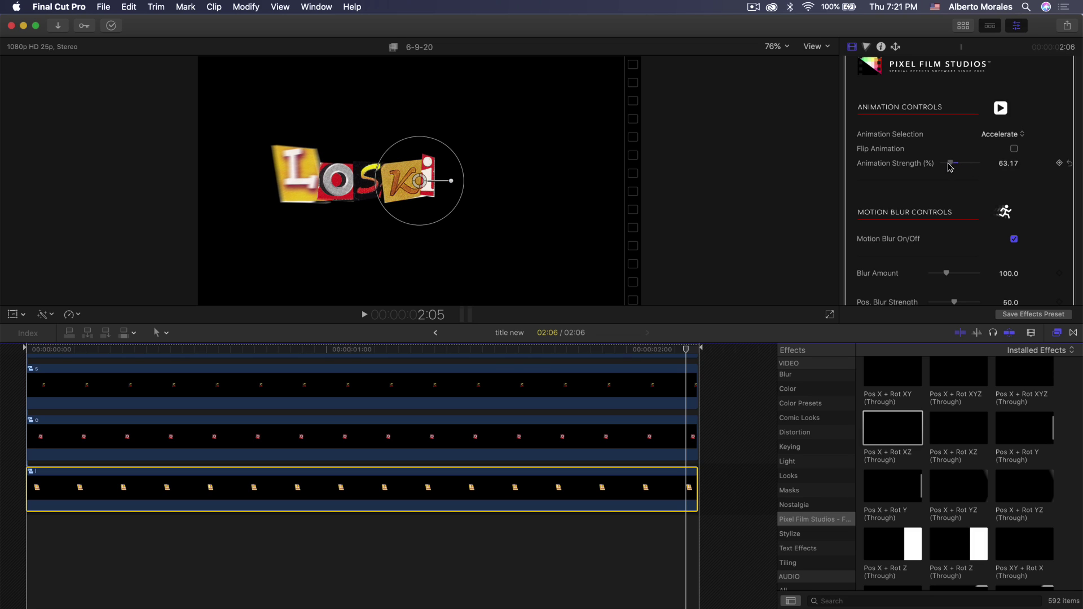
# Try Animation Strength values of 49.7 and 185.66 on the l clip's effect, playing each one back
pyautogui.press('space')
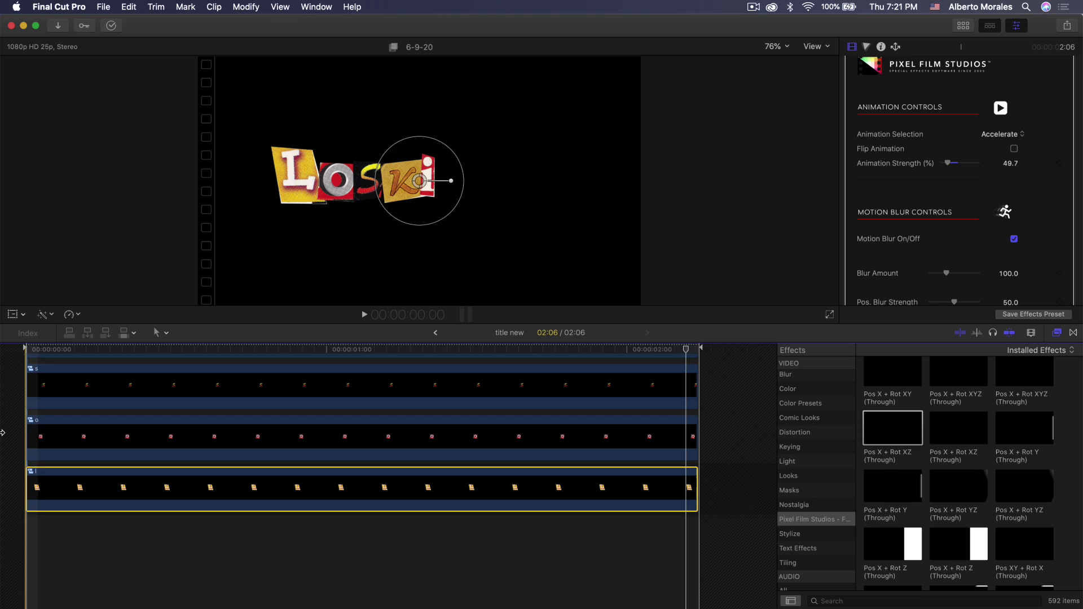
pyautogui.moveTo(948, 163); pyautogui.dragTo(975, 163)
pyautogui.press('space')
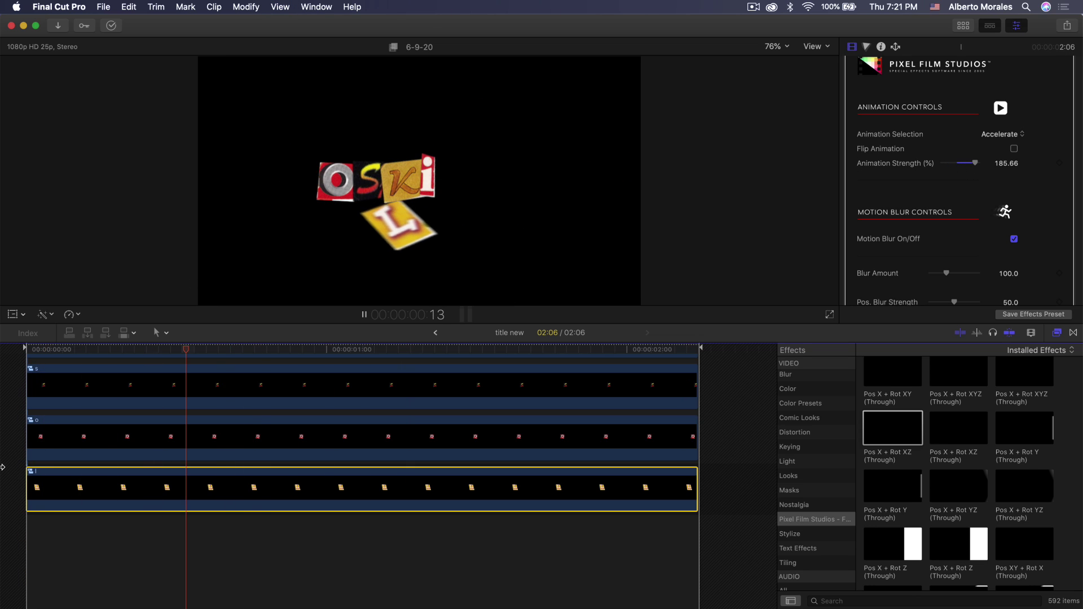
# Replace the modified effect on the l clip with a fresh Pos X + Rot XZ (Through) at its default settings
pyautogui.press('space')
pyautogui.click(850, 83)
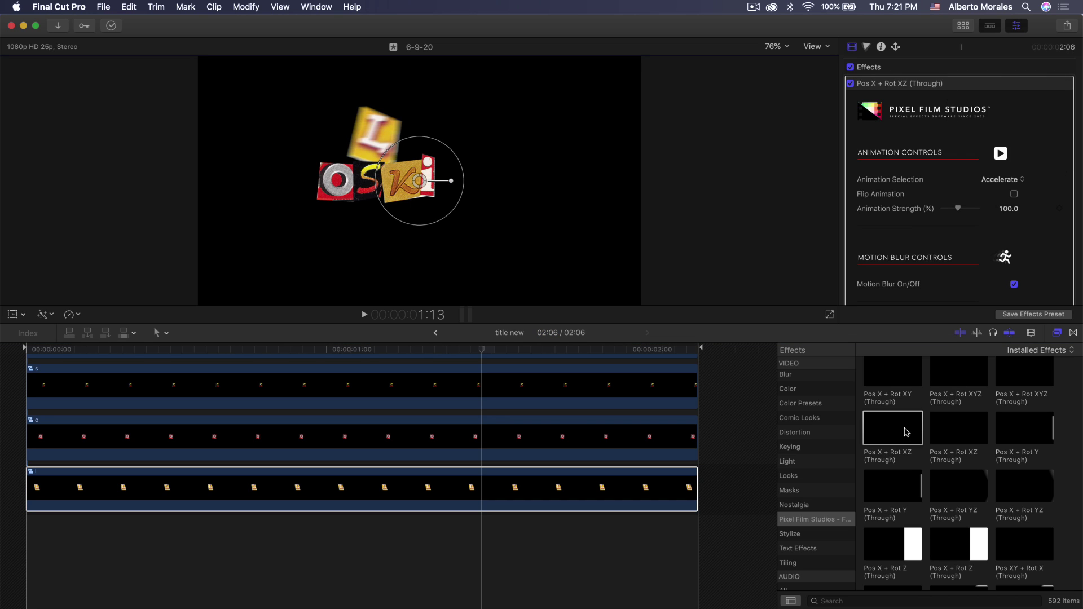
pyautogui.click(483, 490)
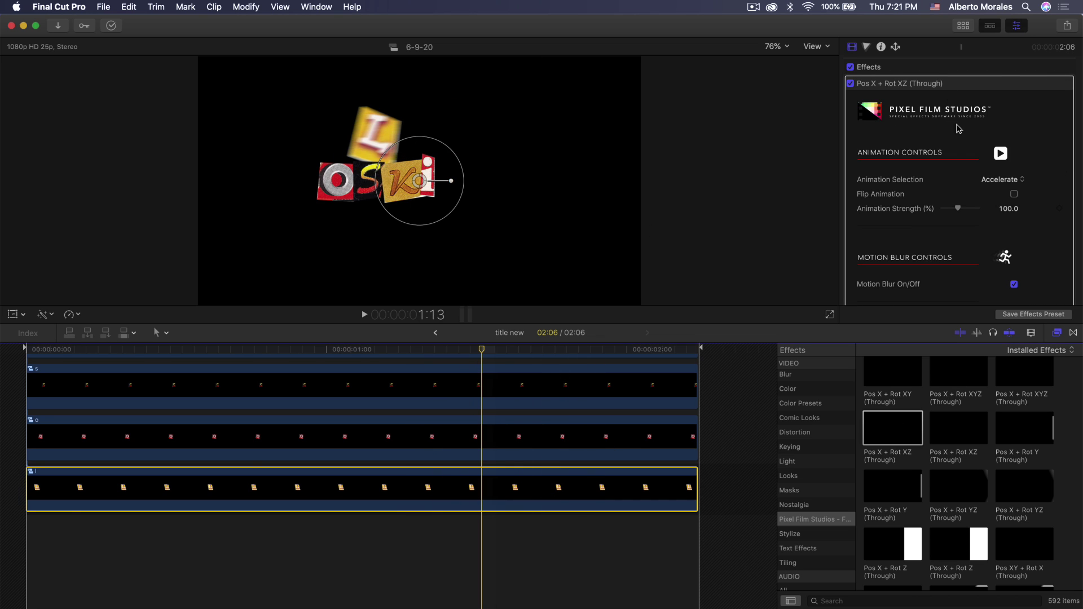
# Turn the l effect's Motion Blur off and back on, playing the animation each way to compare
pyautogui.scroll(-5, 973, 180)
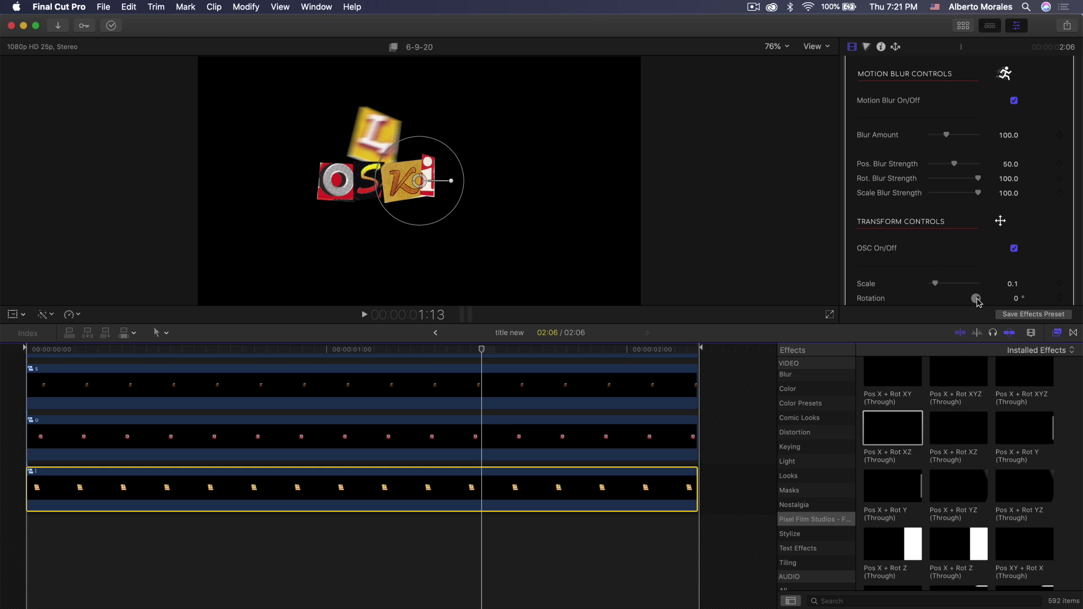
pyautogui.moveTo(249, 350); pyautogui.dragTo(123, 353)
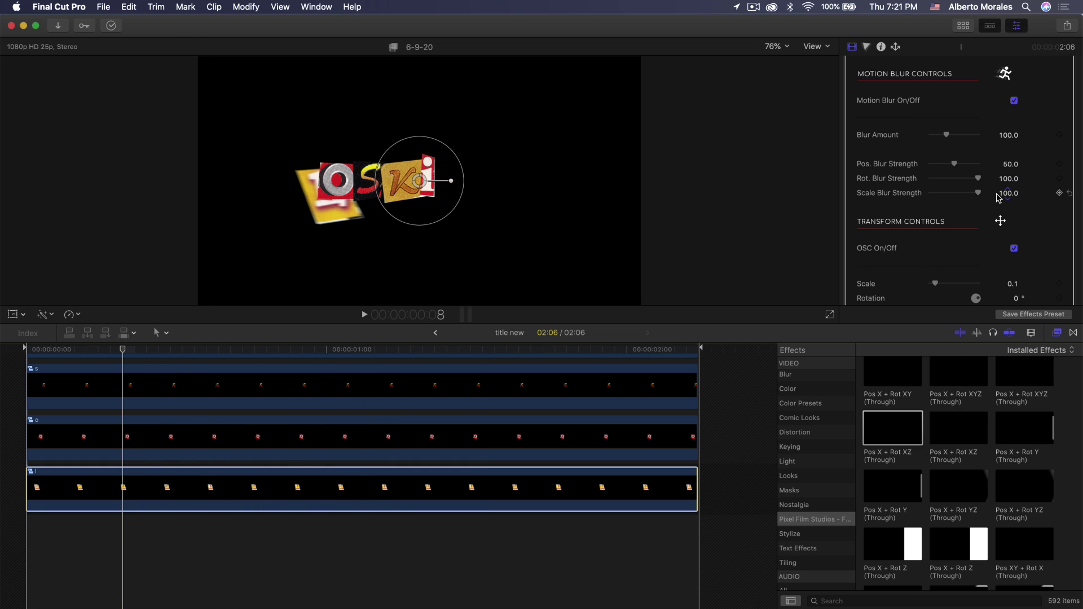
pyautogui.scroll(-3, 993, 189)
pyautogui.scroll(8, 904, 109)
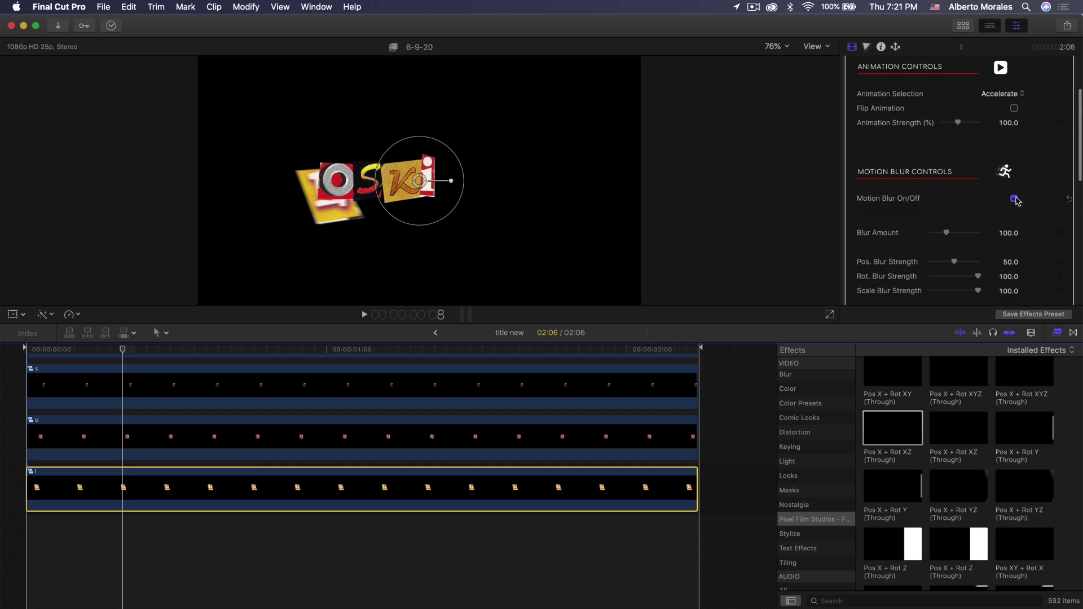
pyautogui.press('space')
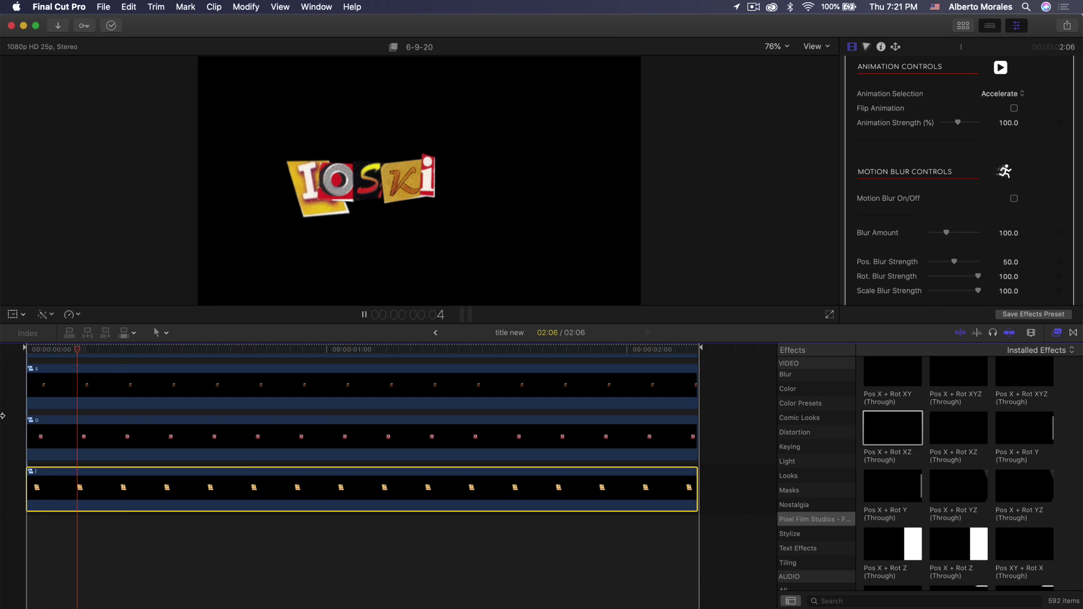
pyautogui.press('space')
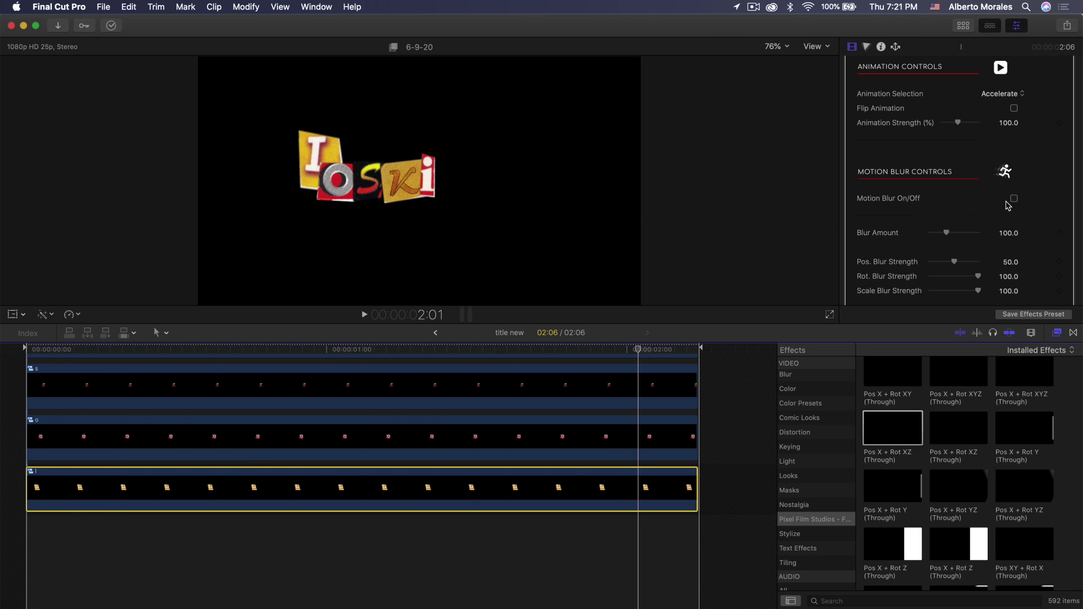
pyautogui.press('Home')
pyautogui.press('space')
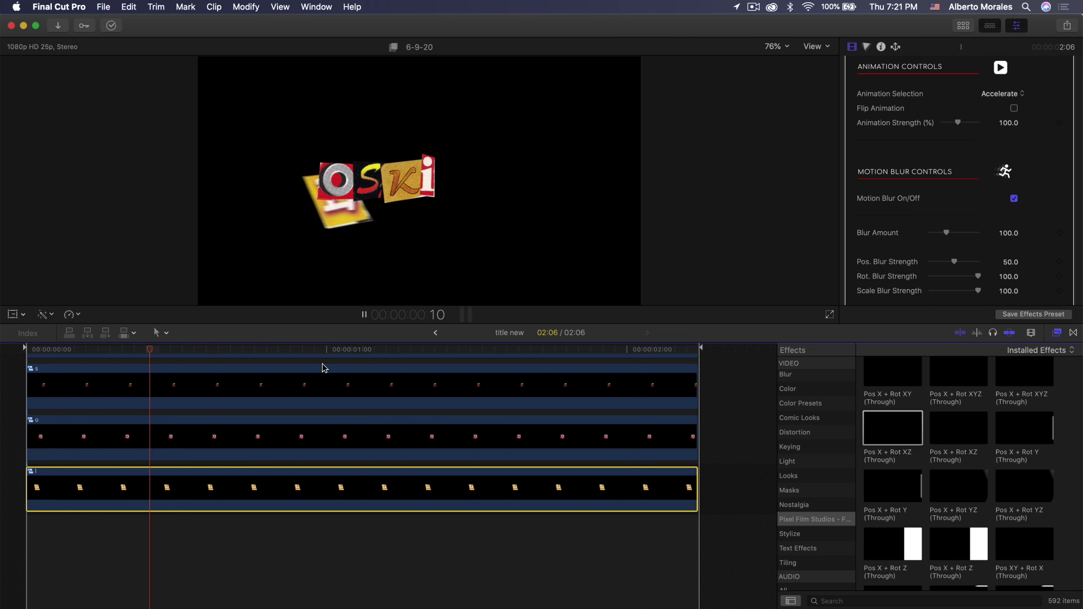
pyautogui.press('space')
# Try a Blur Amount of 245.58 on the l clip's effect and play the animation from the start
pyautogui.moveTo(305, 351); pyautogui.dragTo(194, 350)
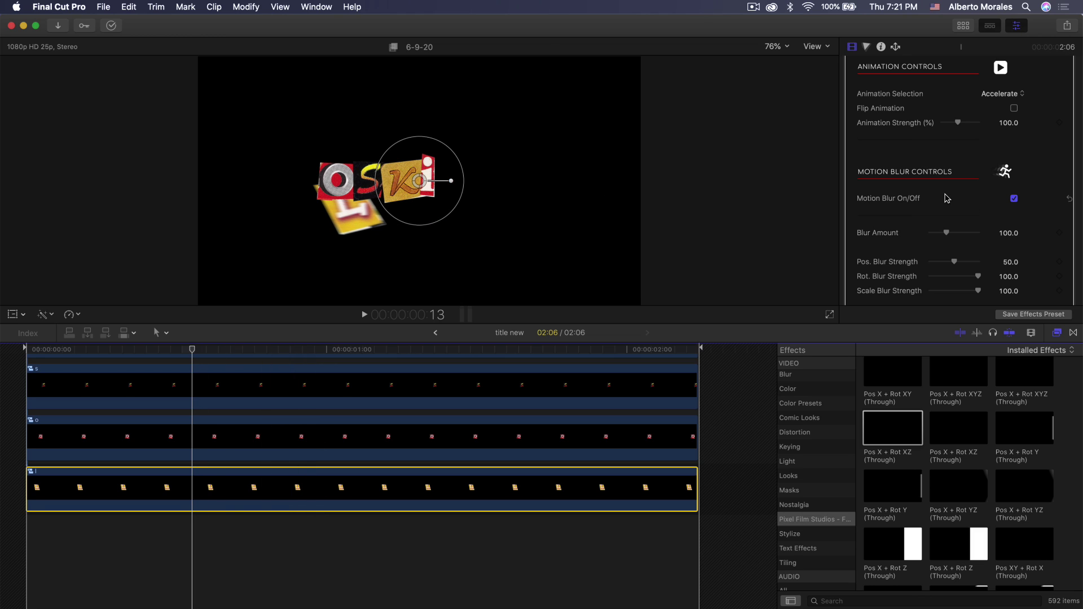
pyautogui.scroll(-3, 947, 198)
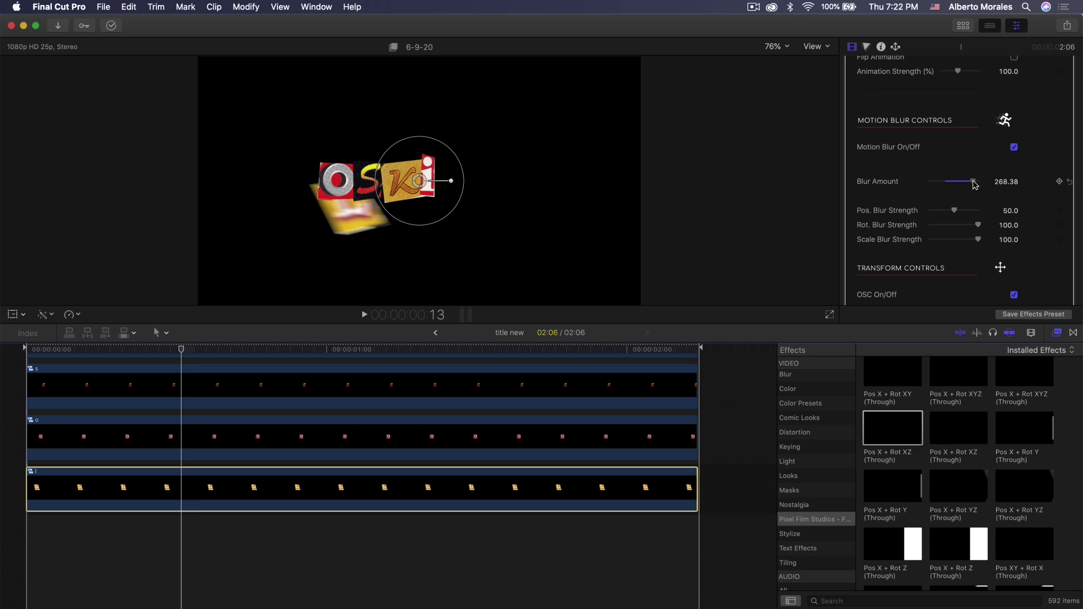
pyautogui.press('space')
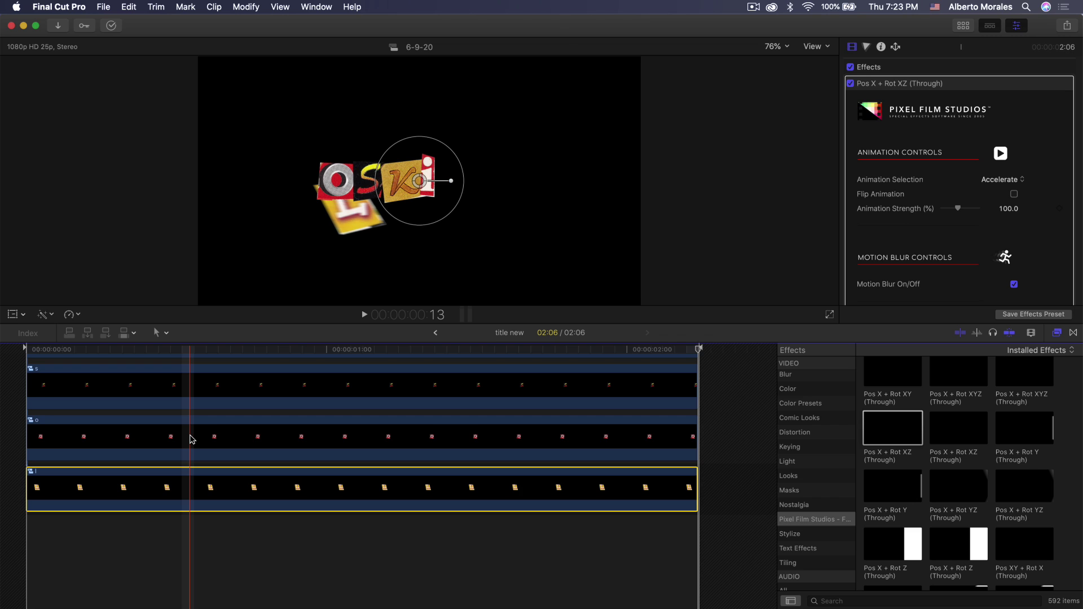
# Try the Pos X + Rot Y (Through) effect on the o clip and play the animation
pyautogui.click(191, 438)
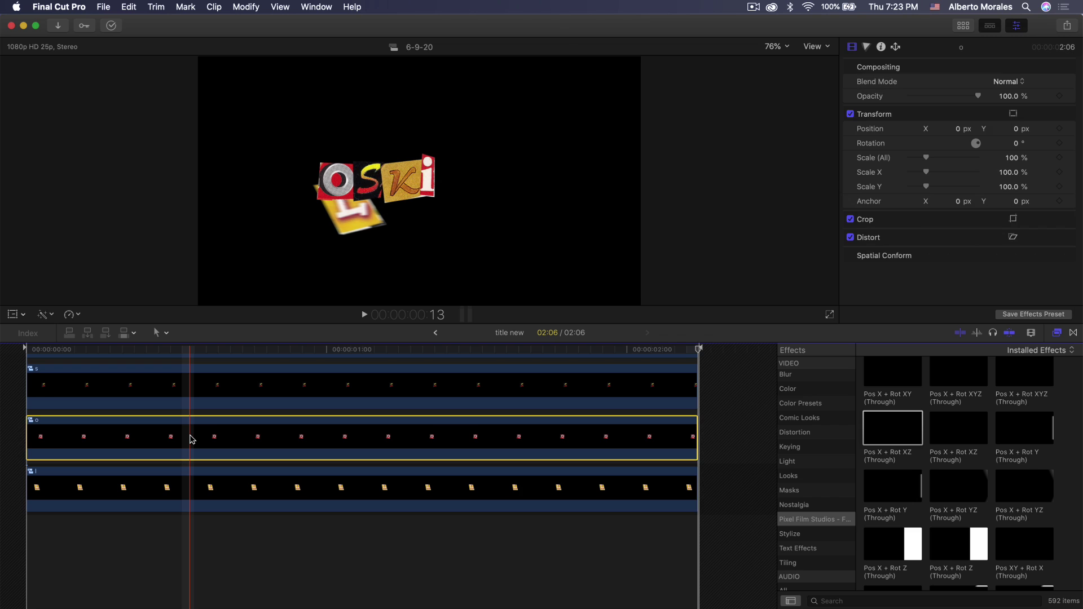
pyautogui.scroll(2, 191, 439)
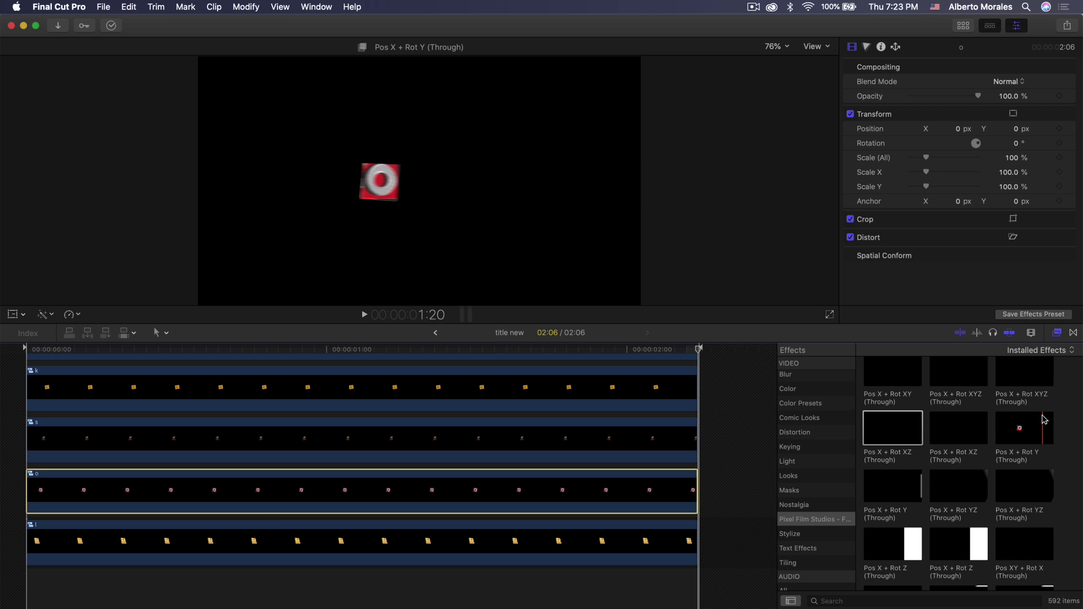
pyautogui.moveTo(1044, 419); pyautogui.dragTo(545, 499)
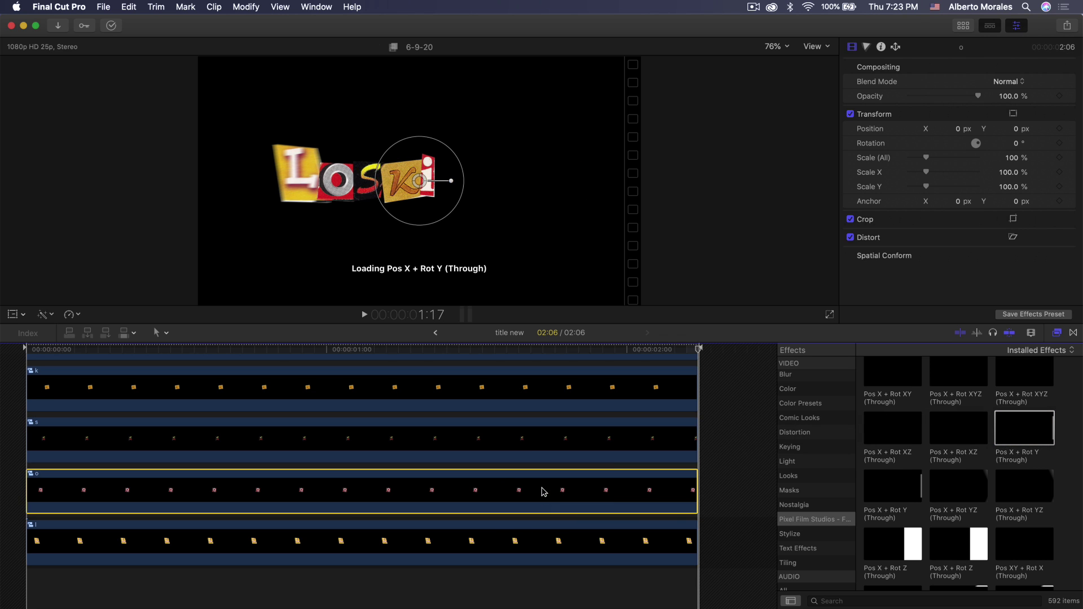
pyautogui.press('space')
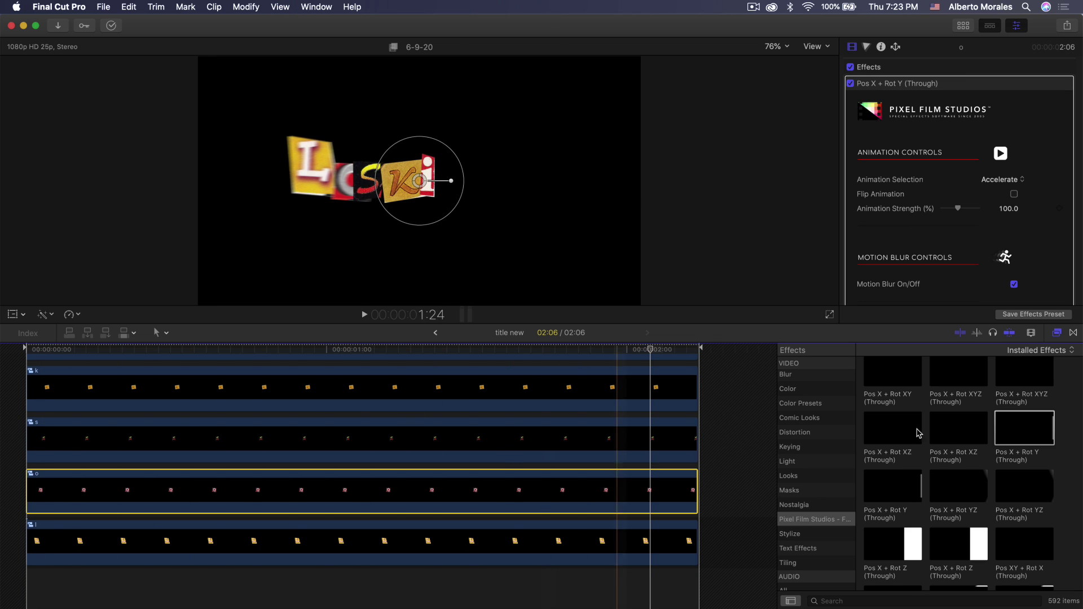
# Replace the o clip's effect with Pos XY + Rot X (Through) and play the animation from the start
pyautogui.click(972, 85)
pyautogui.press('Delete')
pyautogui.scroll(-3, 1000, 427)
pyautogui.scroll(-2, 1000, 427)
pyautogui.moveTo(1017, 440); pyautogui.dragTo(508, 485)
pyautogui.press('space')
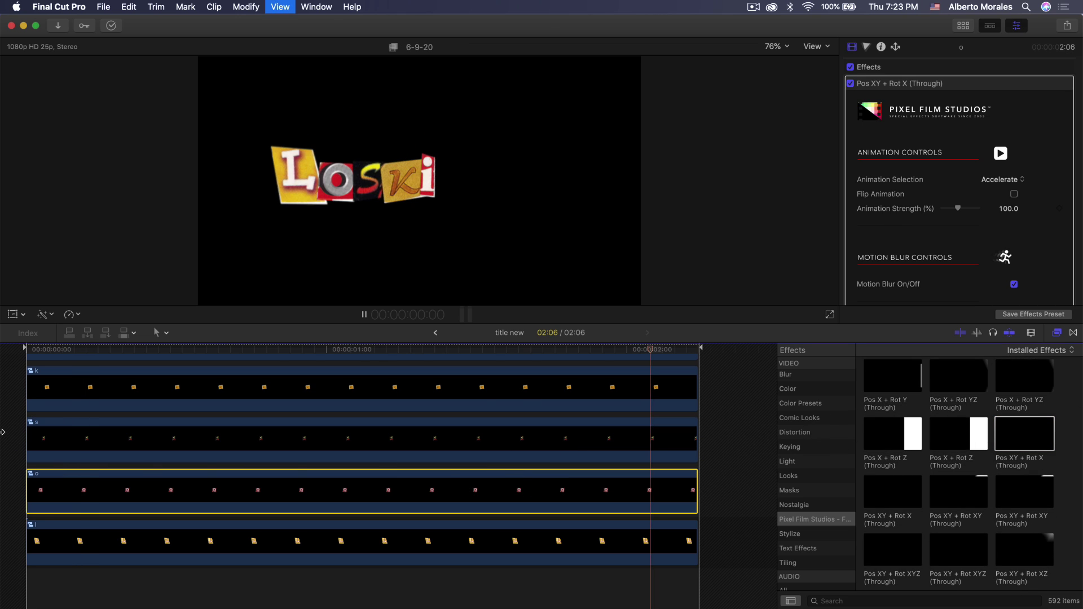
# Apply the Pos XY + Rot YZ (Through) effect to the s clip and play the animation from the start
pyautogui.click(108, 440)
pyautogui.scroll(-5, 964, 479)
pyautogui.moveTo(963, 494); pyautogui.dragTo(619, 476)
pyautogui.press('space')
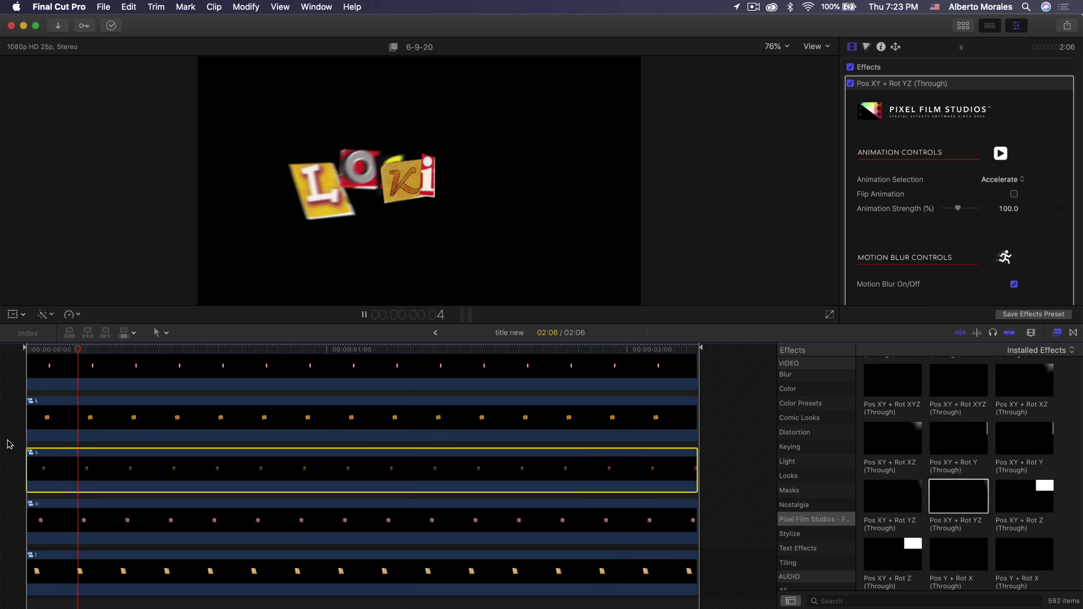
# Apply the Pos Y + Rot XZ (Through) effect to the k clip and play the animation from the start
pyautogui.click(197, 413)
pyautogui.scroll(2, 198, 412)
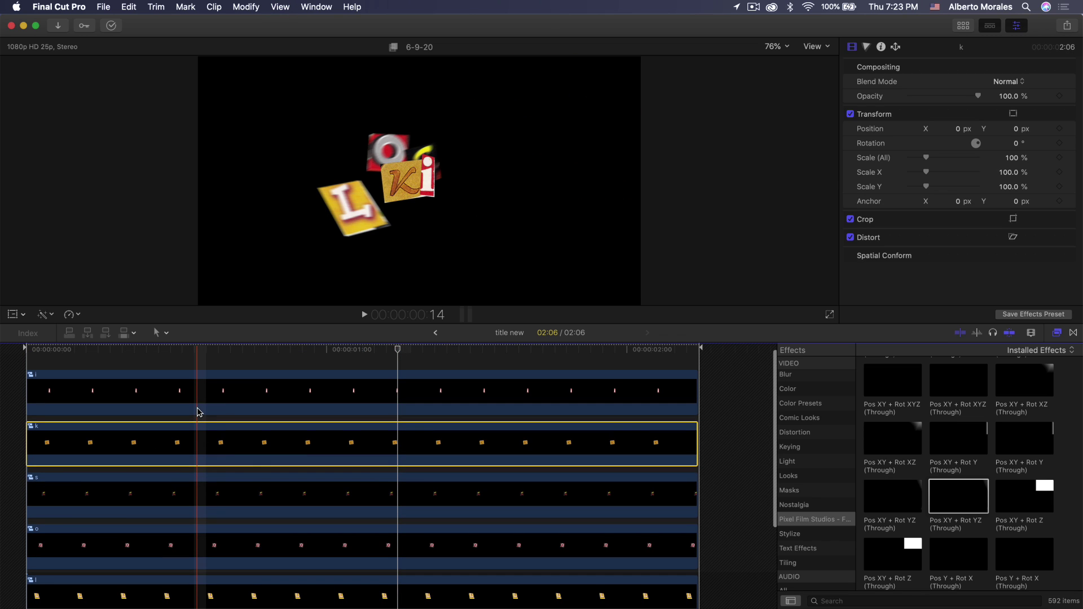
pyautogui.scroll(-4, 871, 465)
pyautogui.click(976, 462)
pyautogui.moveTo(976, 461); pyautogui.dragTo(609, 457)
pyautogui.press('space')
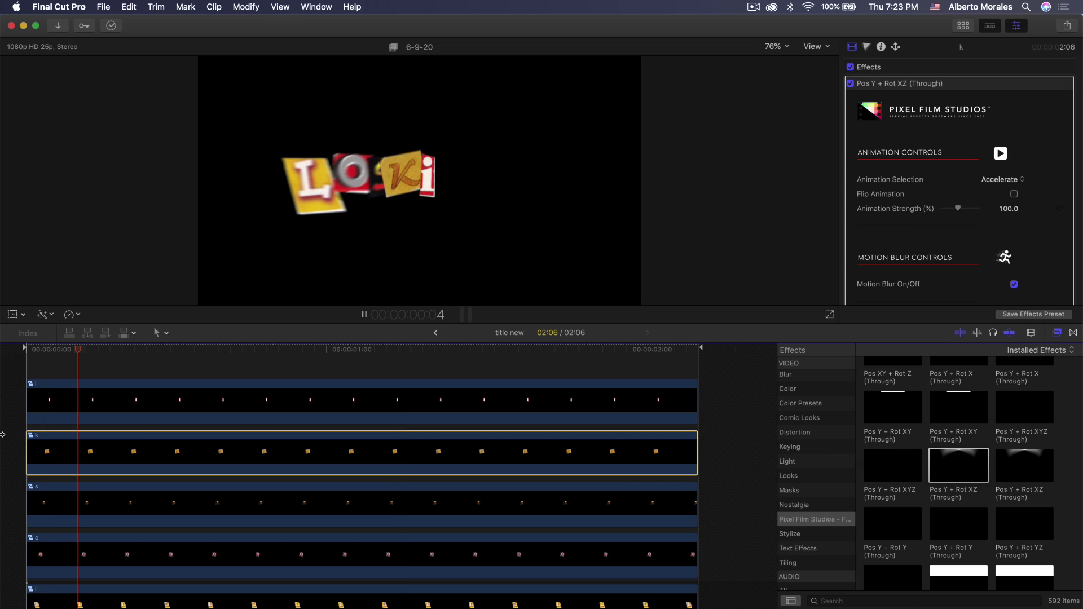
# Apply the Pos XY + Rot YZ (Through) effect to the i clip and play the full title over the music video
pyautogui.click(386, 399)
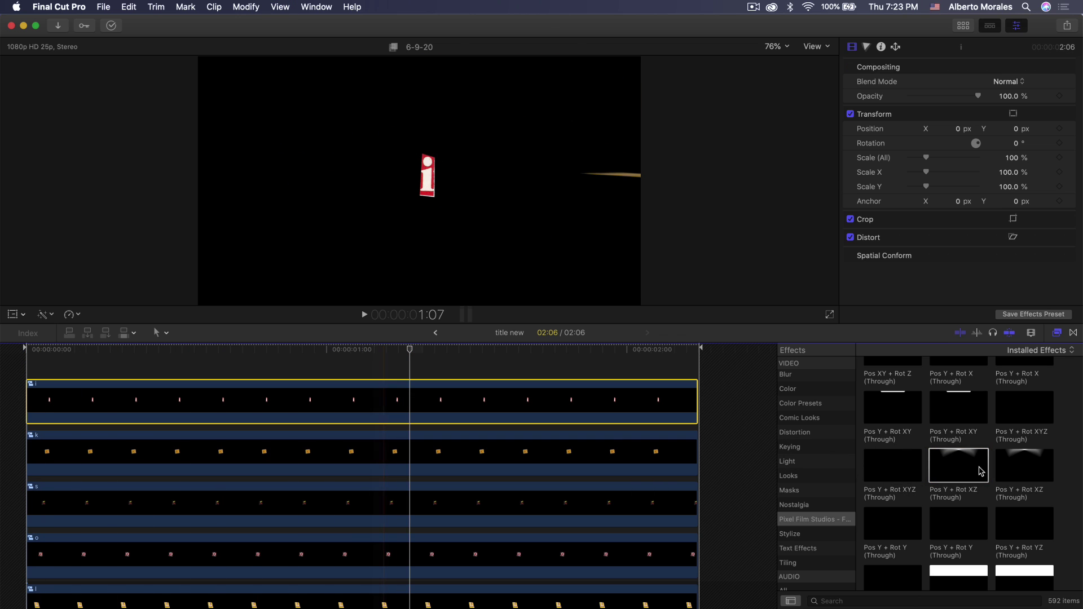
pyautogui.scroll(-6, 883, 403)
pyautogui.scroll(-5, 883, 403)
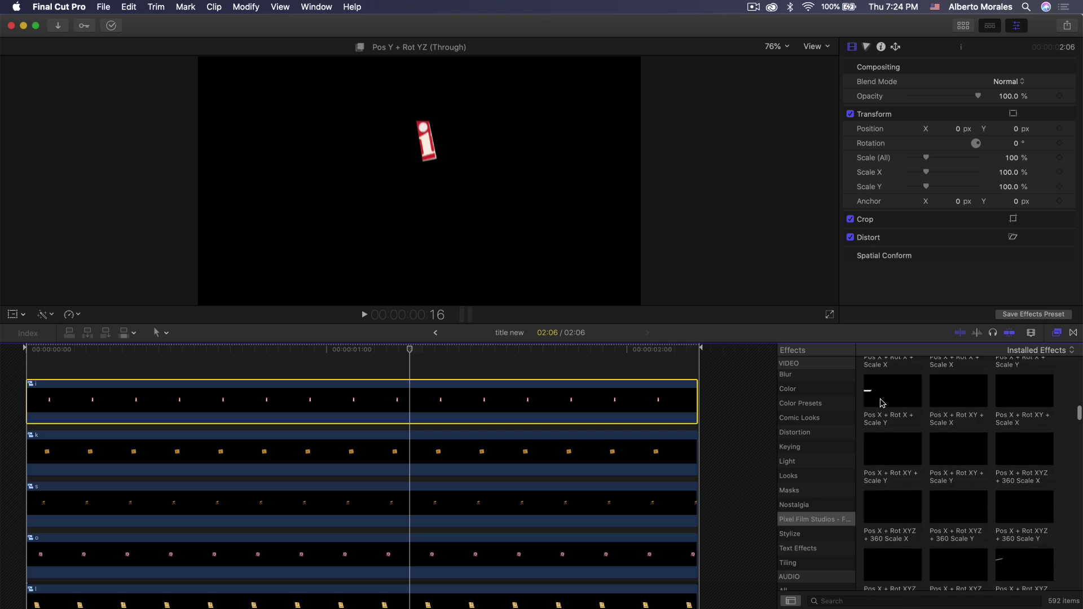
pyautogui.scroll(-2, 979, 501)
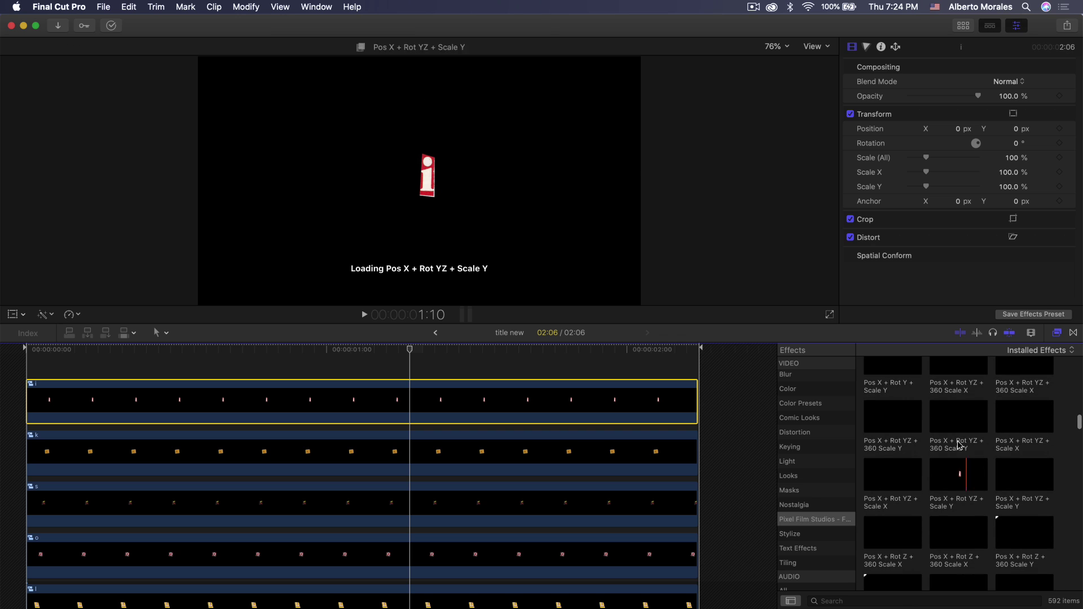
pyautogui.click(941, 411)
pyautogui.scroll(-5, 977, 410)
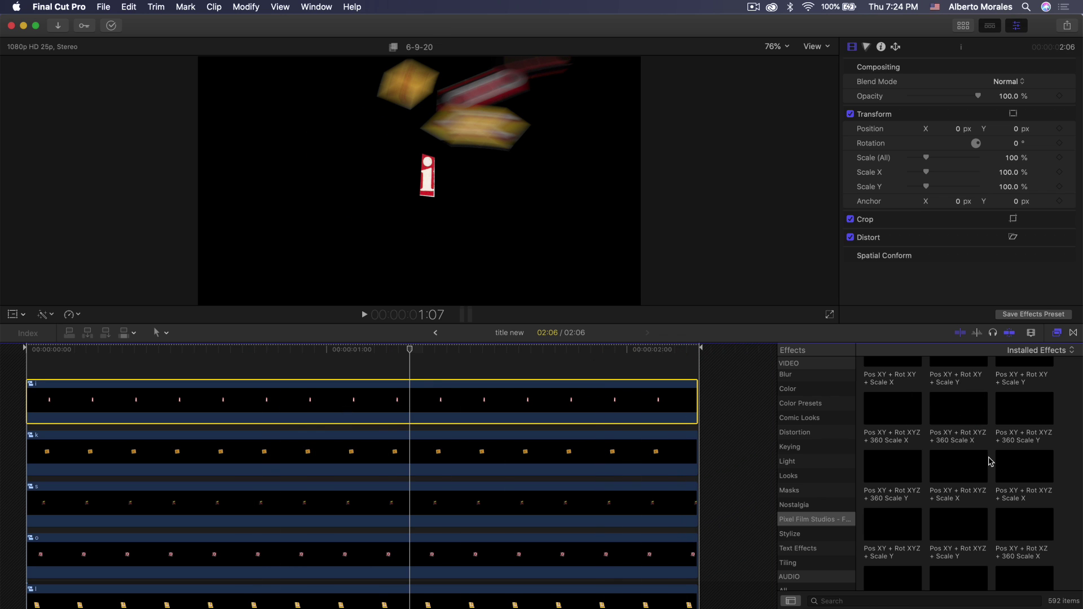
pyautogui.scroll(-3, 988, 461)
pyautogui.scroll(-3, 988, 460)
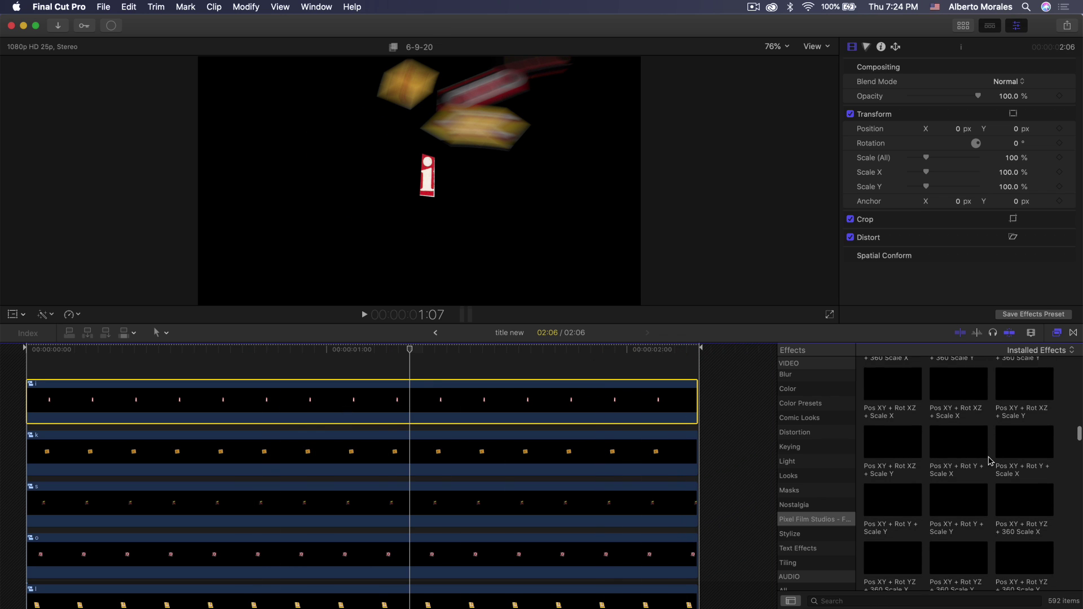
pyautogui.scroll(-5, 990, 460)
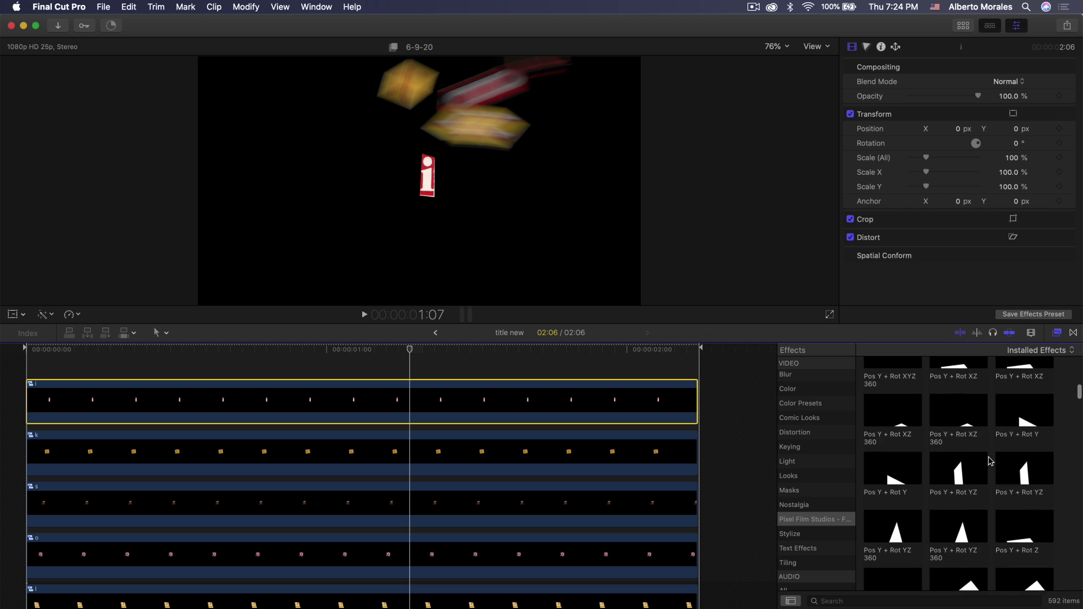
pyautogui.scroll(5, 993, 463)
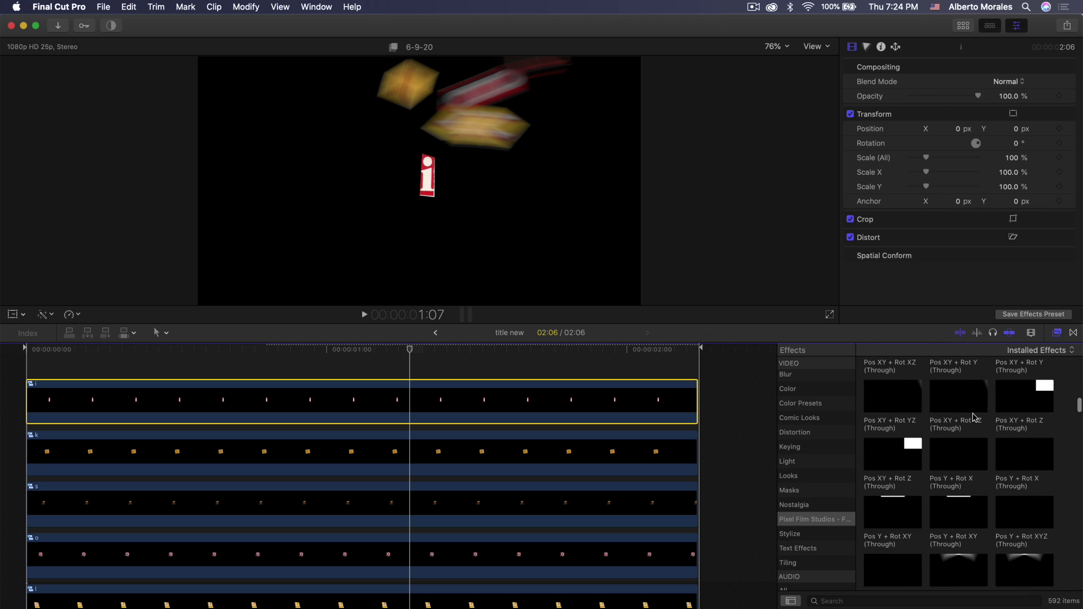
pyautogui.doubleClick(970, 409)
pyautogui.press('space')
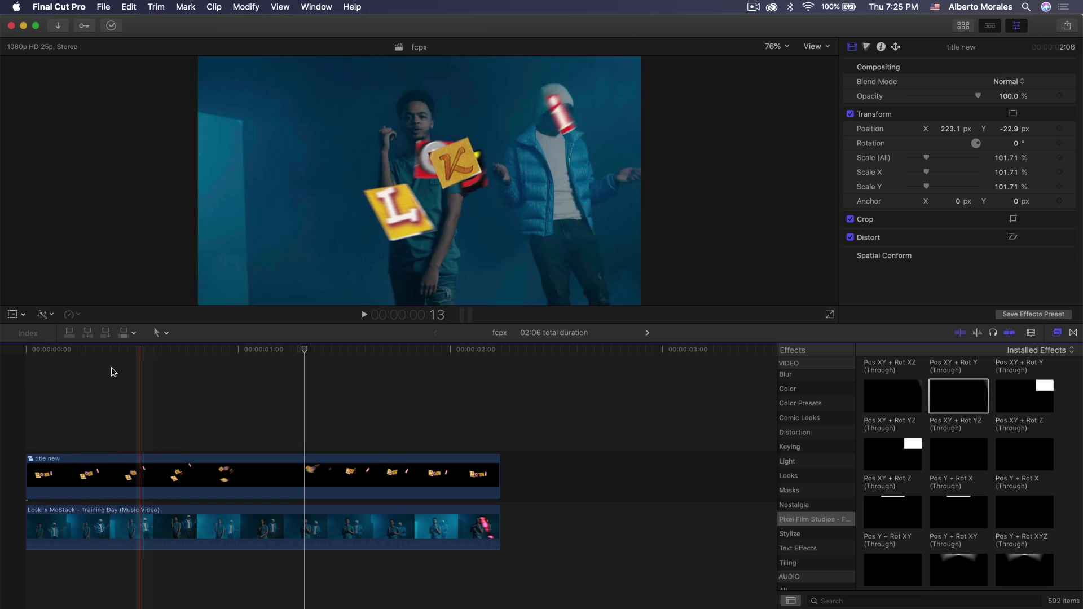
pyautogui.press('space')
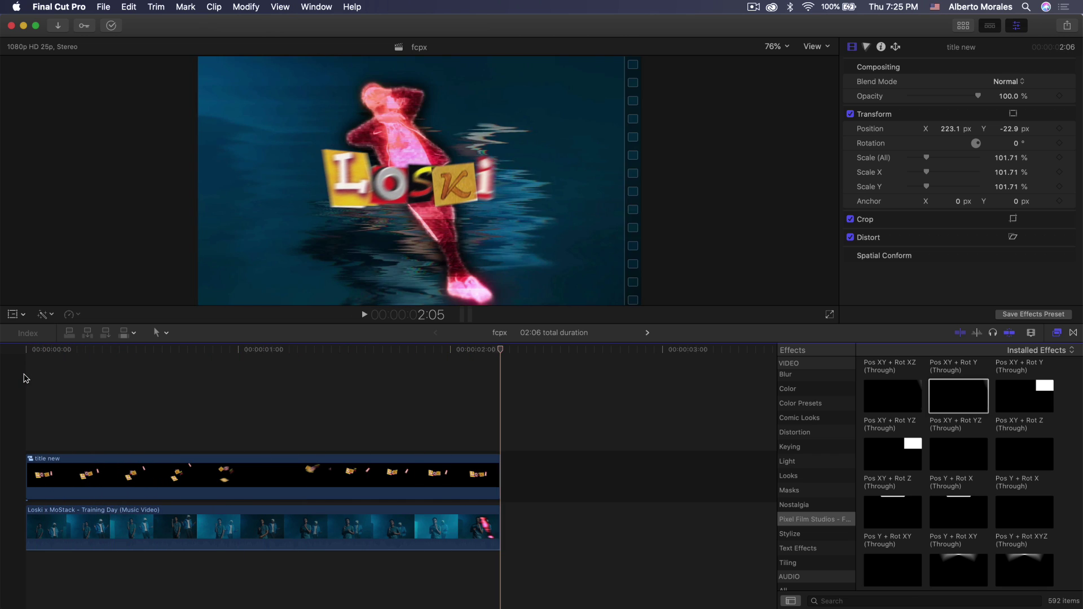
# Extend the end of the music video clip to a duration of 3:09 and play the timeline
pyautogui.moveTo(499, 527); pyautogui.dragTo(735, 527)
pyautogui.press('space')
pyautogui.press('space')
pyautogui.press('space')
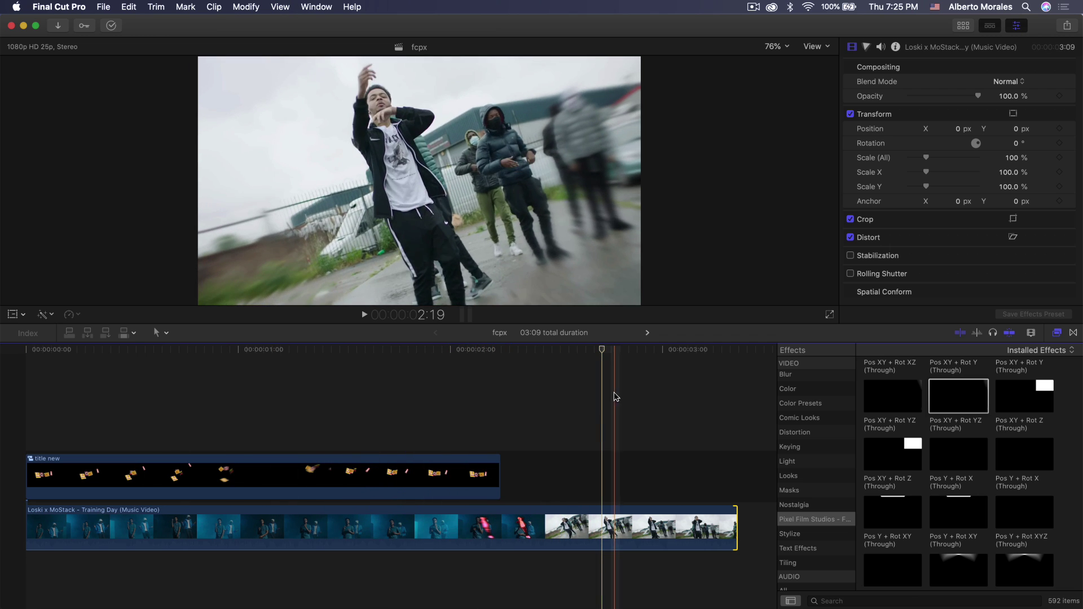
# Try reversing the title new clip and play the timeline from the start to review its animation
pyautogui.click(564, 350)
pyautogui.moveTo(563, 348); pyautogui.dragTo(25, 349)
pyautogui.click(134, 475)
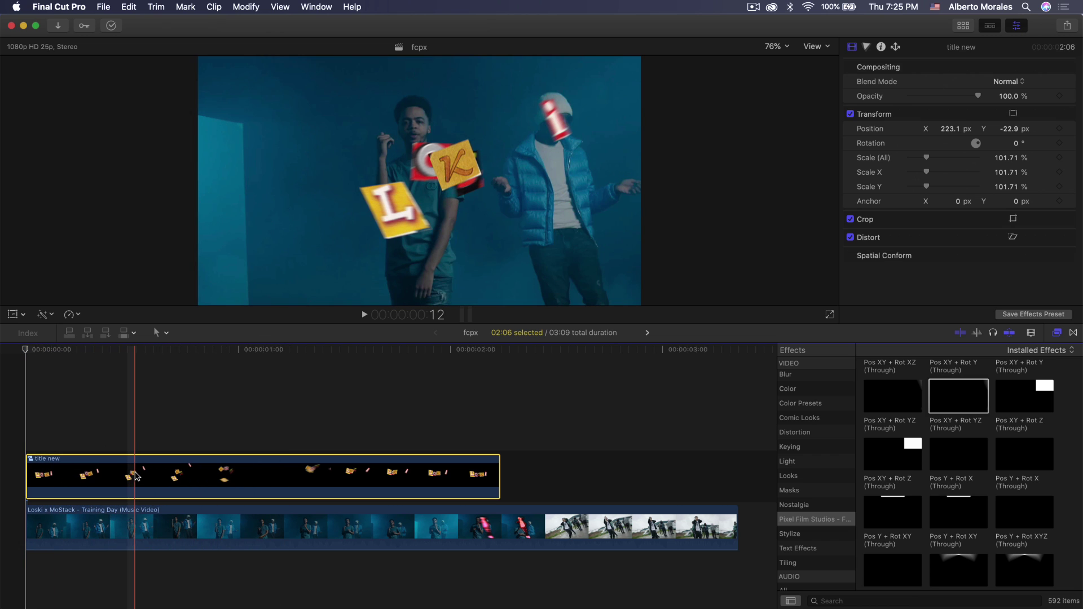
pyautogui.click(71, 314)
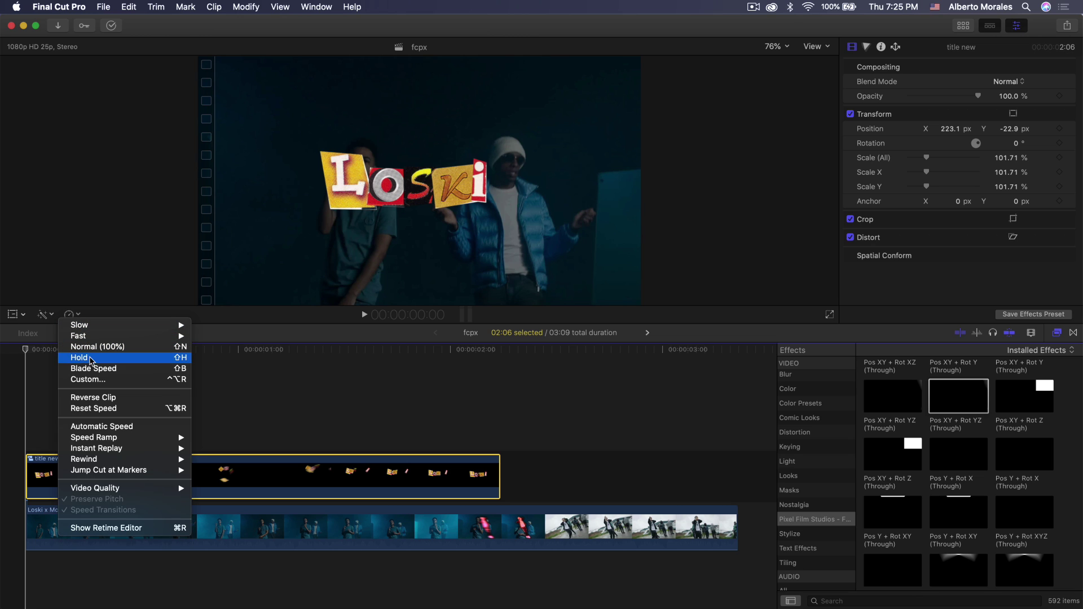
pyautogui.click(94, 398)
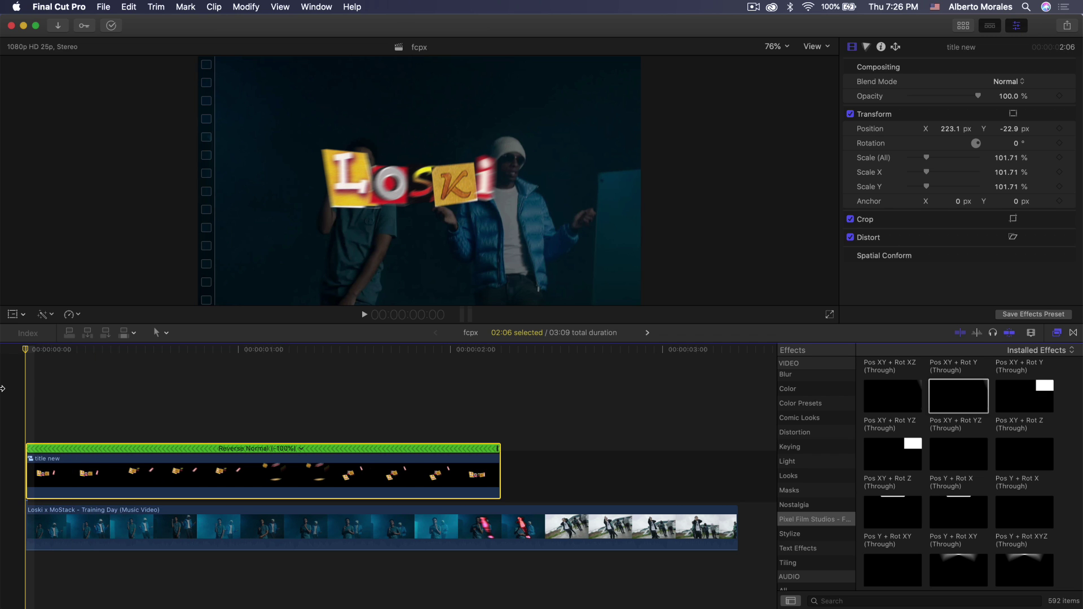
pyautogui.press('space')
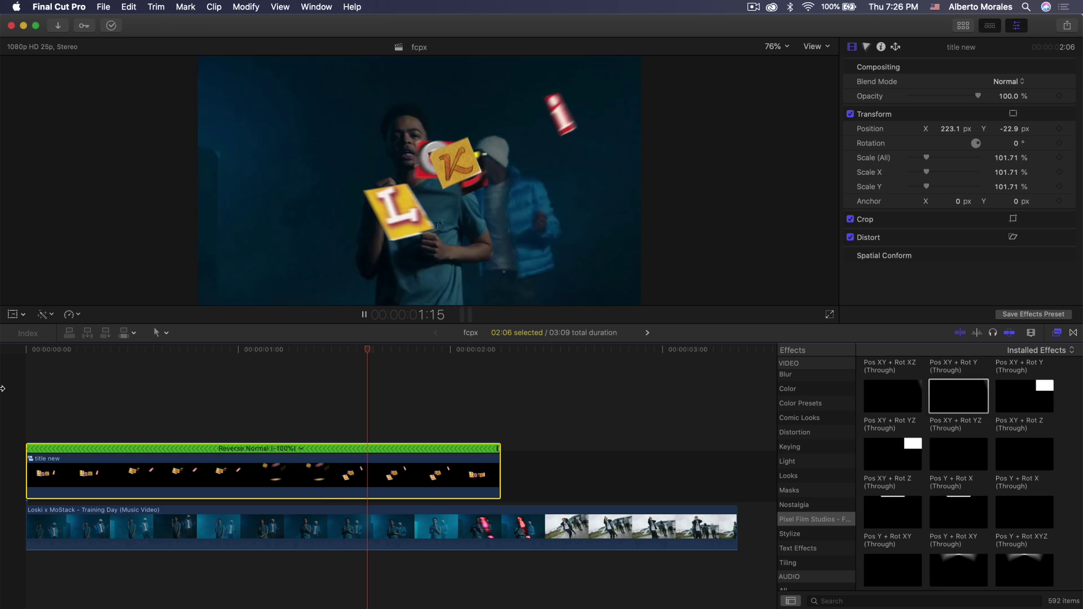
pyautogui.press('space')
pyautogui.press('space')
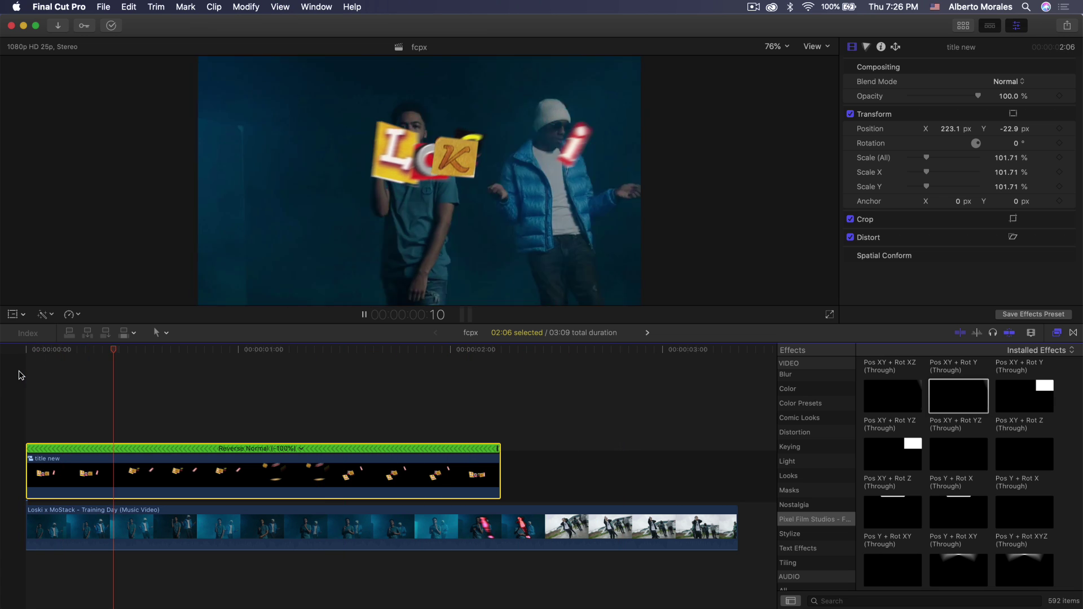
pyautogui.press('space')
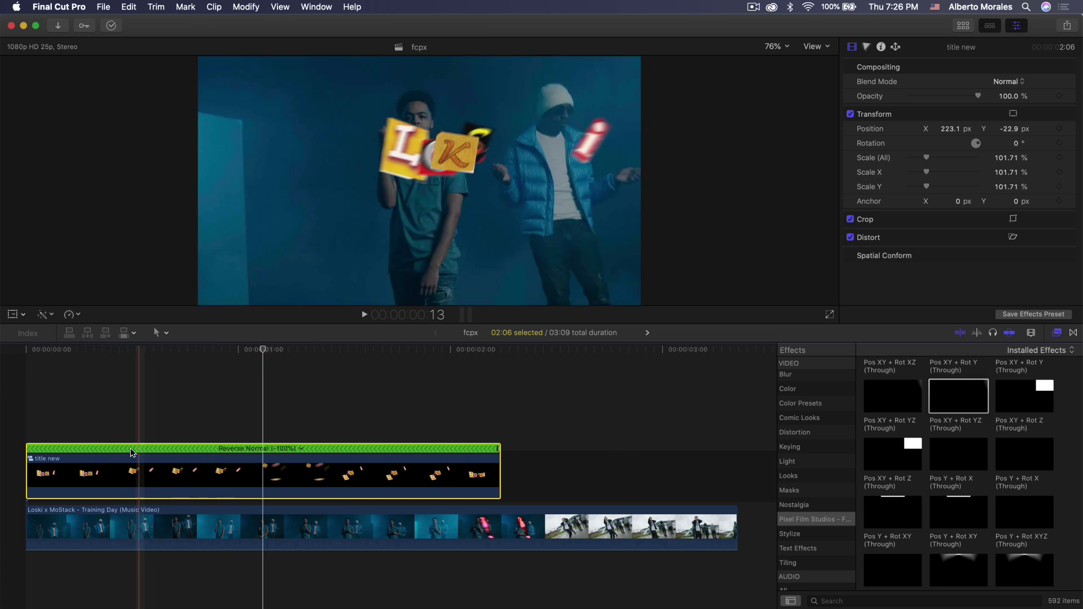
# Undo the reversal of the title new clip and play the timeline from the start
pyautogui.press('super+z')
pyautogui.press('space')
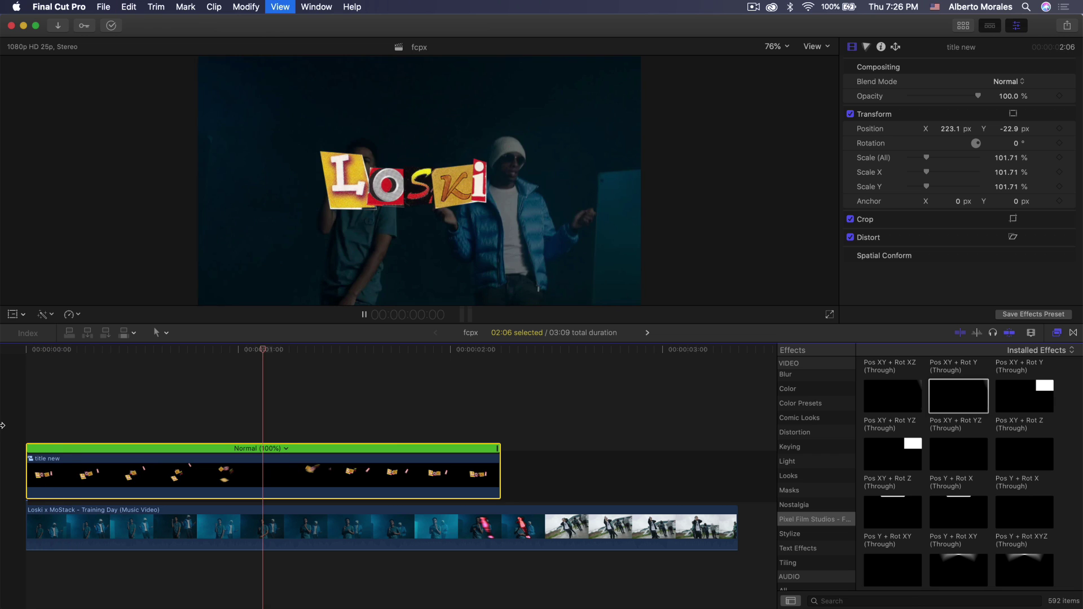
pyautogui.press('space')
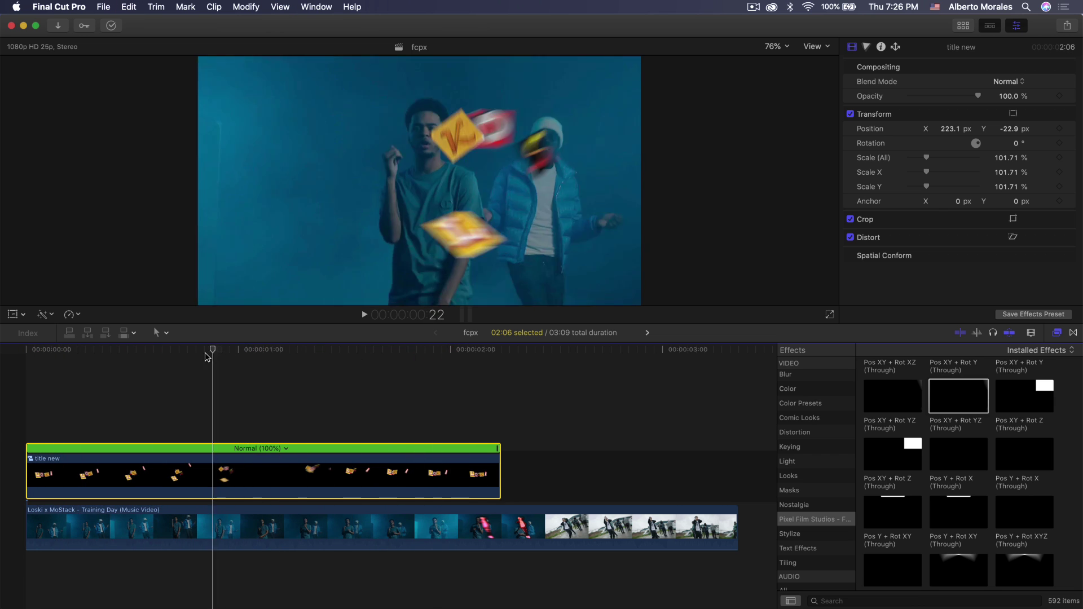
# Show the installed titles, browse the Pixel Film Studios Mega Pack category and widen the category list
pyautogui.click(163, 406)
pyautogui.click(963, 25)
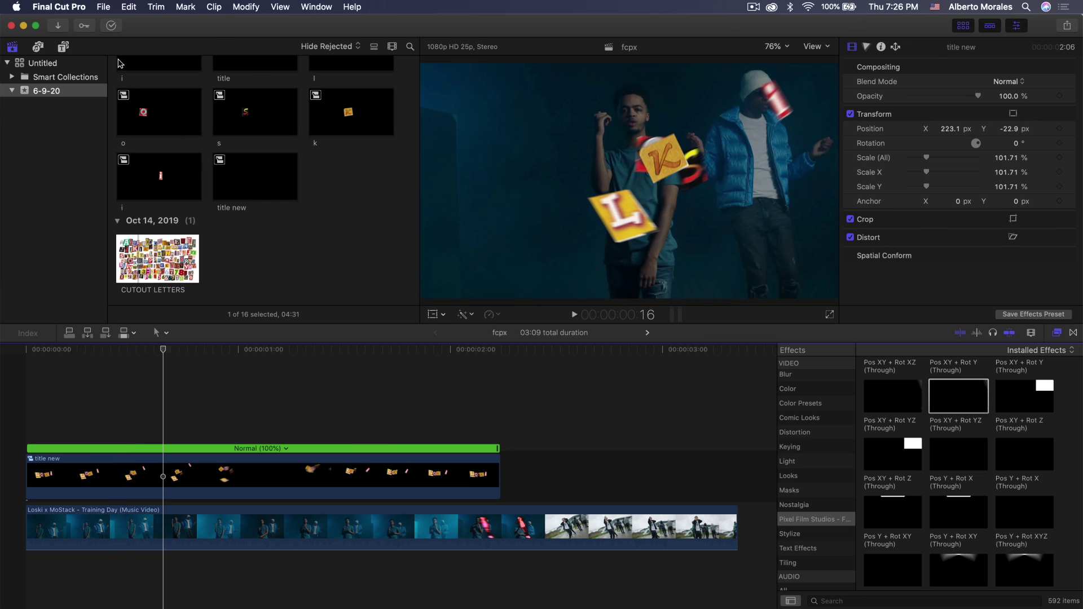
pyautogui.click(63, 46)
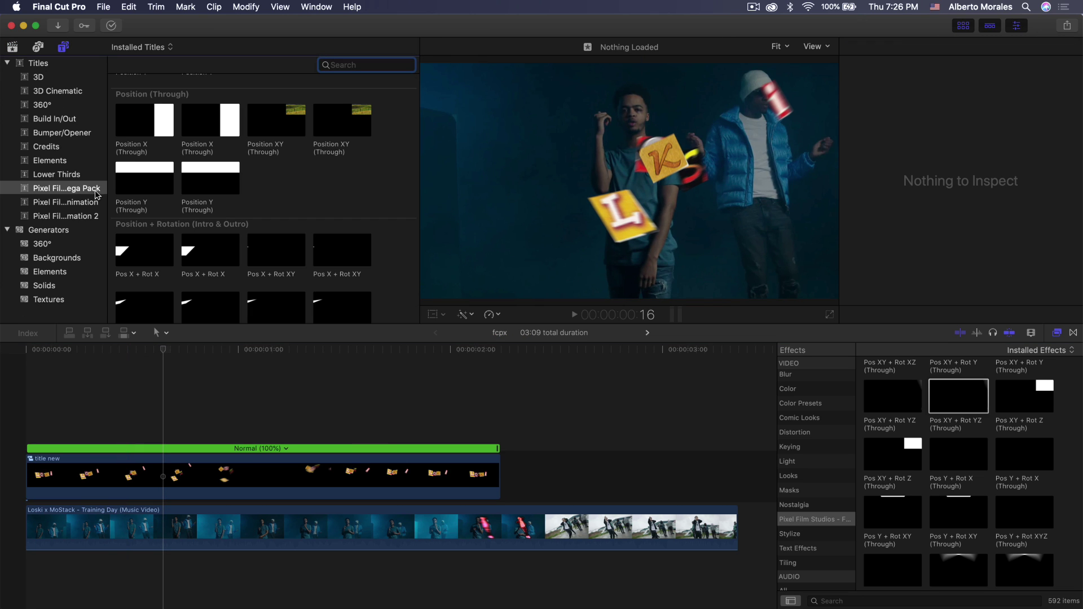
pyautogui.moveTo(106, 191); pyautogui.dragTo(153, 191)
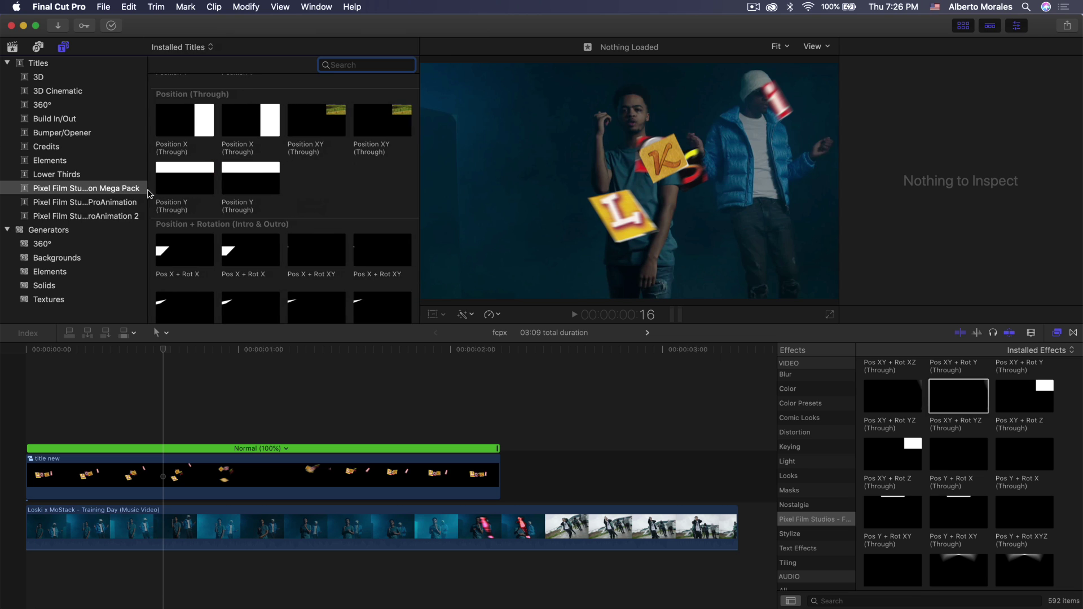
pyautogui.scroll(-10, 319, 160)
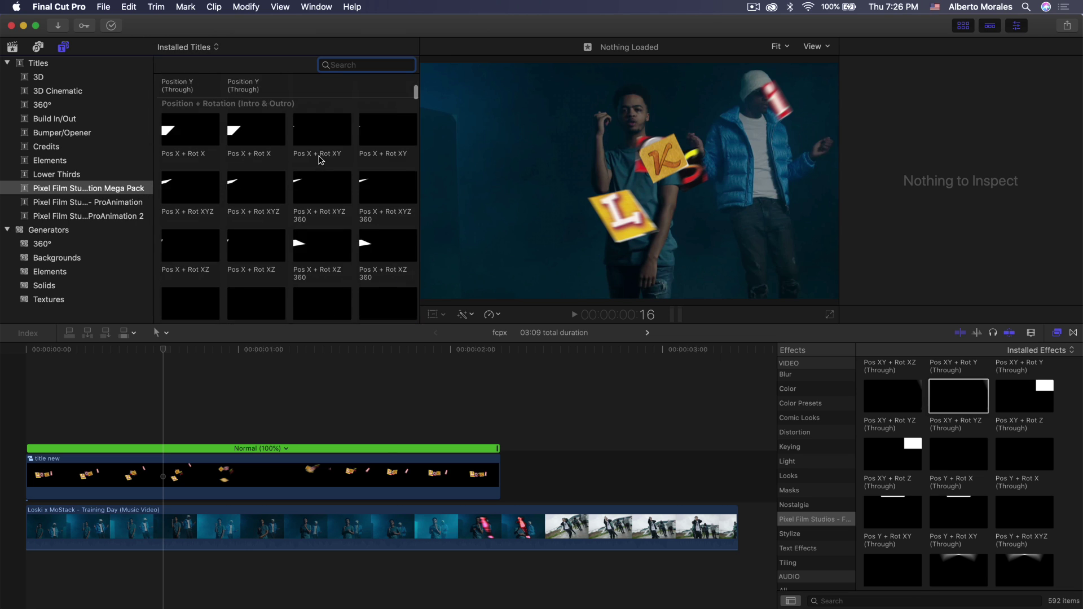
pyautogui.scroll(-1, 977, 442)
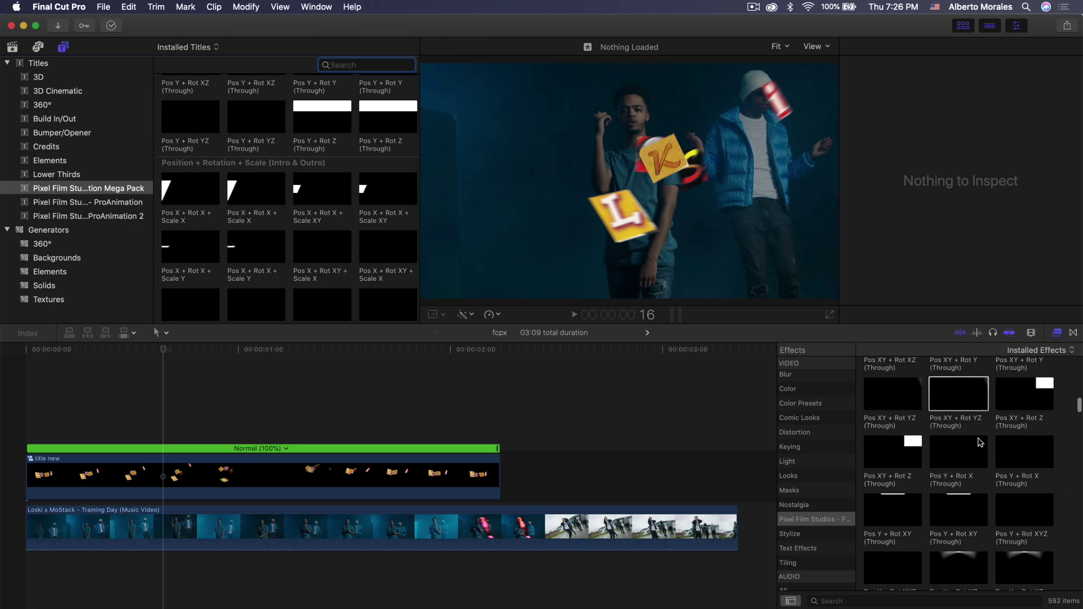
pyautogui.scroll(-5, 331, 230)
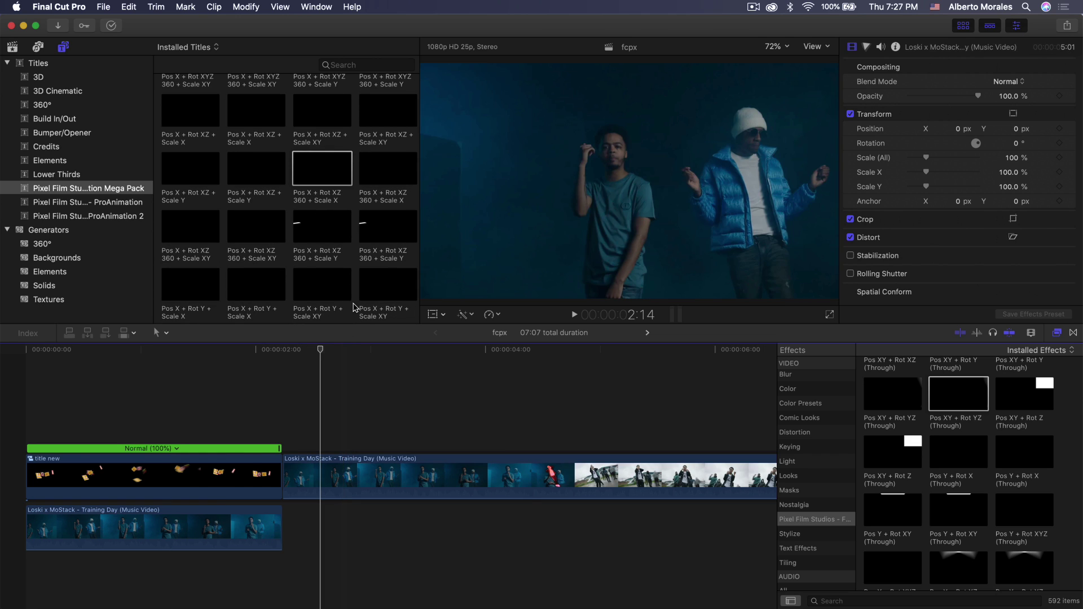
# Add the Pos X + Rot XZ 360 + Scale X title above the second music video clip at 3:04 and shorten it to 1:09
pyautogui.hscroll(2, 333, 400)
pyautogui.scroll(-2, 341, 175)
pyautogui.moveTo(327, 135); pyautogui.dragTo(331, 416)
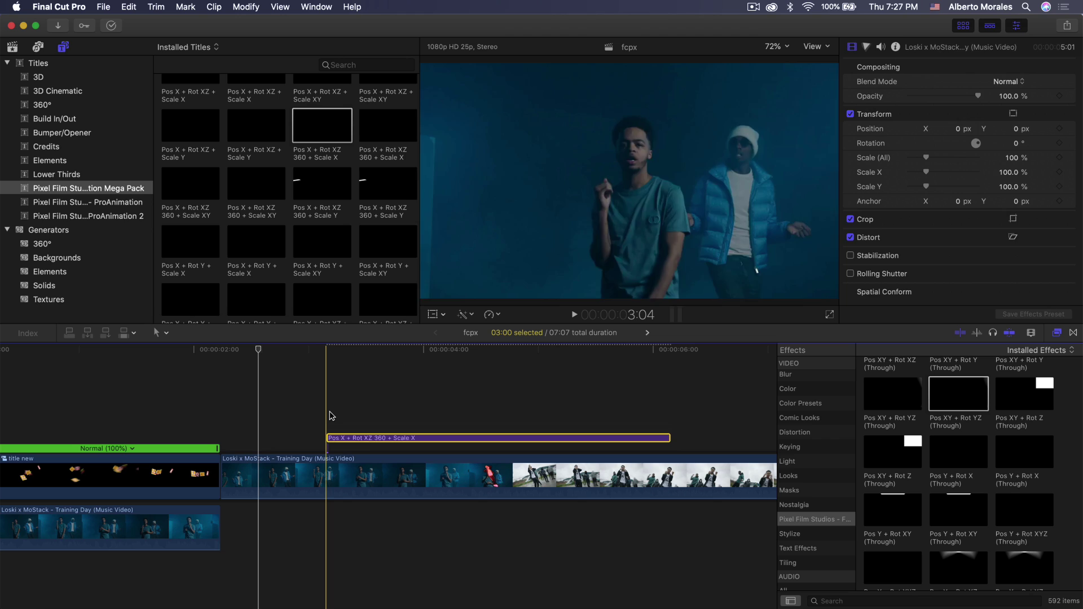
pyautogui.hscroll(1, 331, 415)
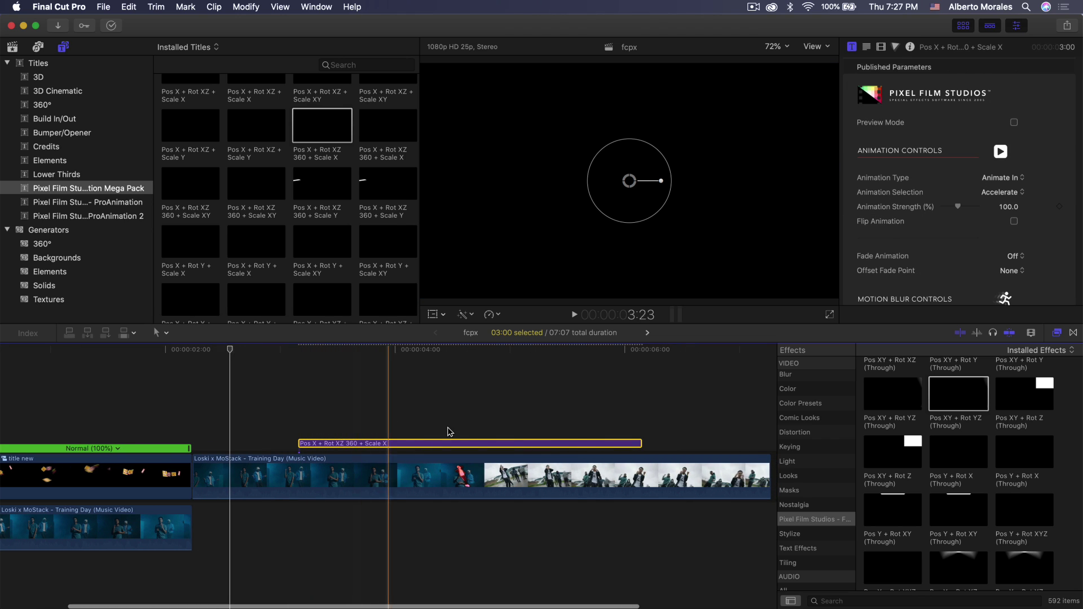
pyautogui.moveTo(640, 443); pyautogui.dragTo(448, 446)
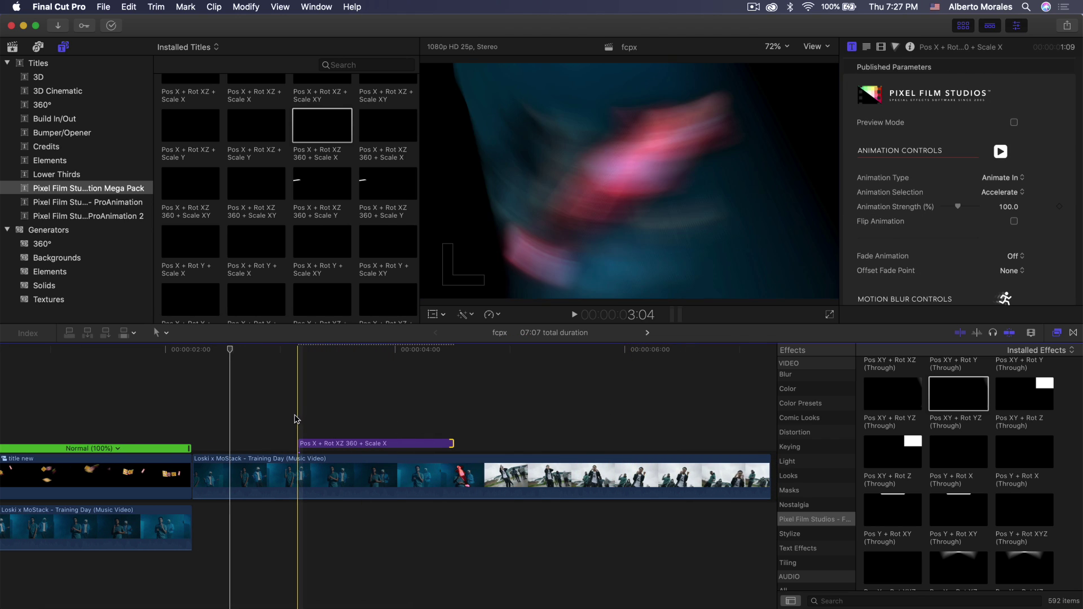
# Play the Pos X + Rot XZ 360 + Scale X title's animation, park the playhead near its end and turn on Preview Mode
pyautogui.press('space')
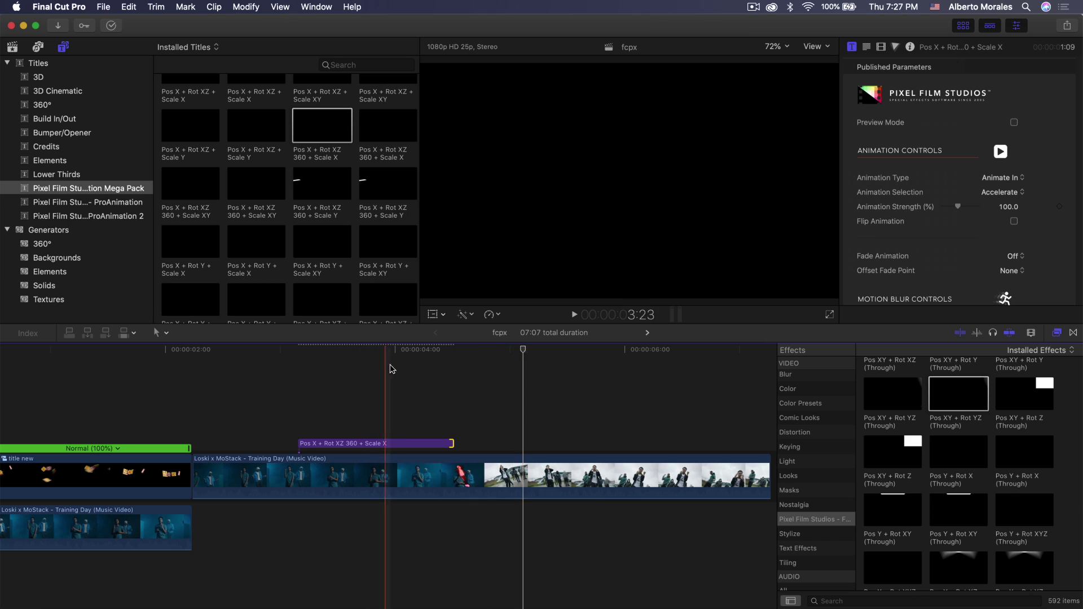
pyautogui.click(437, 352)
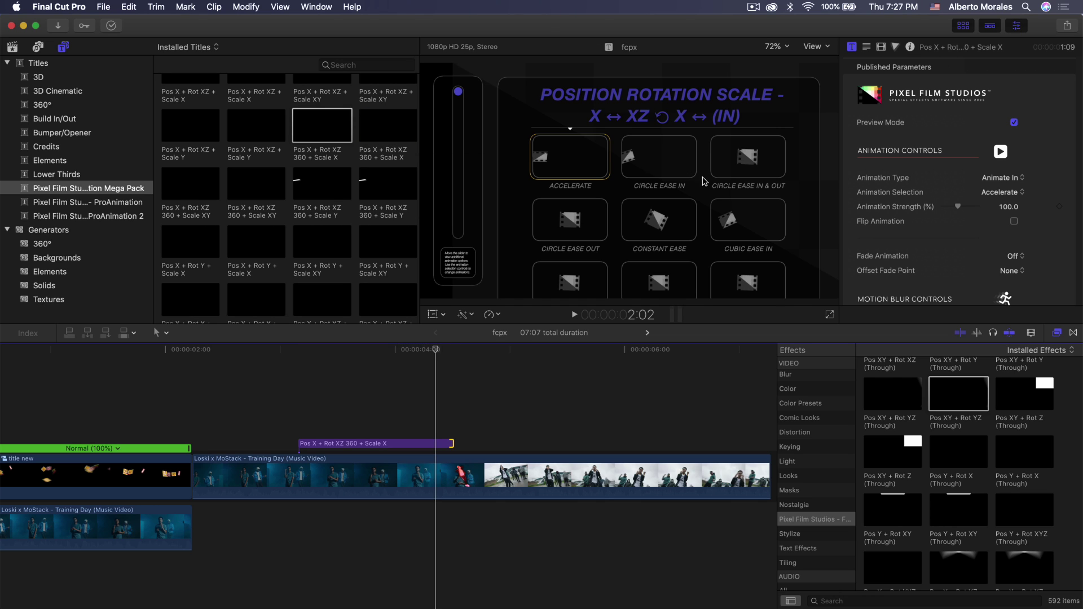
pyautogui.scroll(-1, 955, 178)
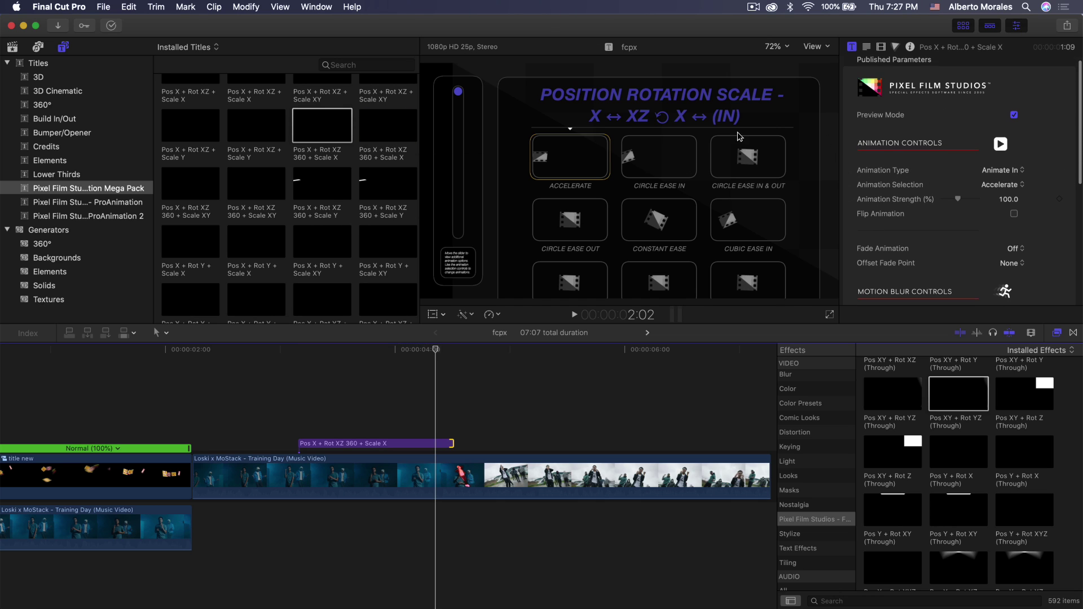
# Try Animate Out as the title's animation type and set it back to Animate In
pyautogui.click(1010, 169)
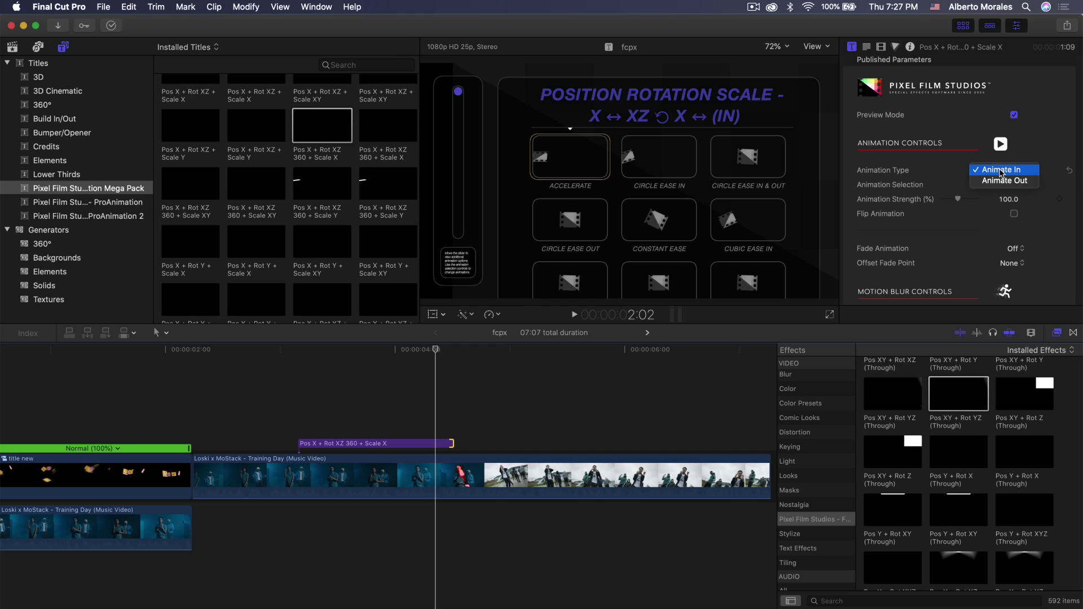
pyautogui.click(1000, 185)
pyautogui.click(1001, 169)
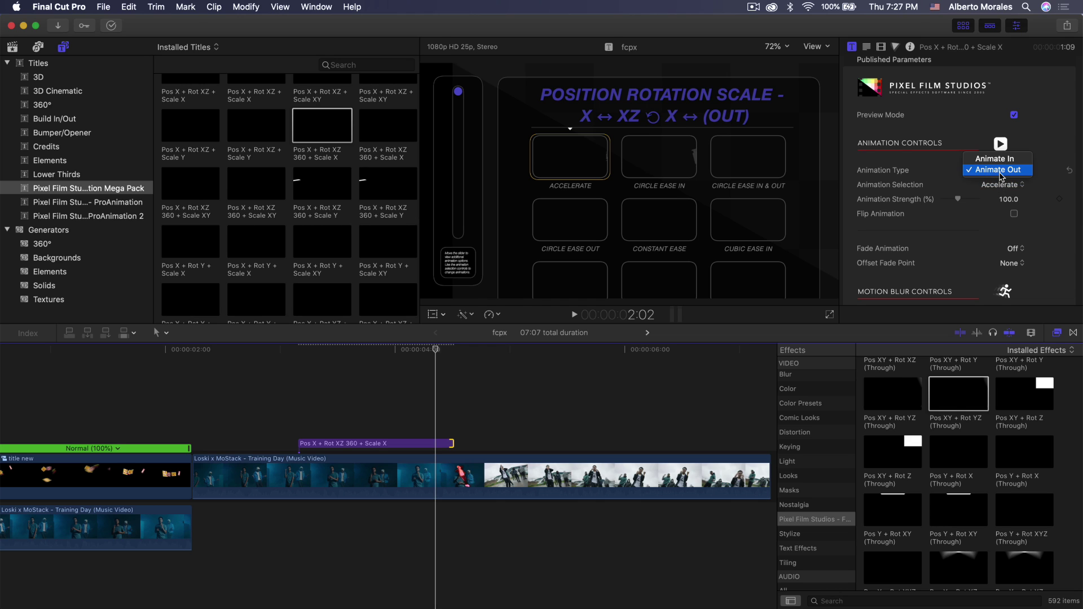
pyautogui.click(999, 157)
# Turn off Preview Mode for the title and set its Animation Strength to 49.23 percent
pyautogui.scroll(-5, 999, 160)
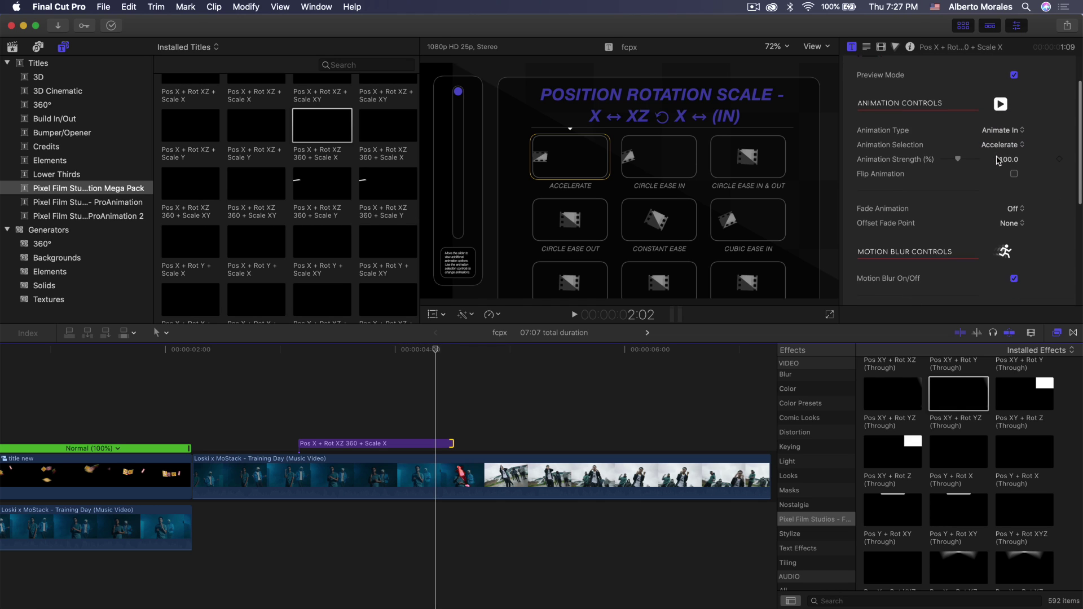
pyautogui.scroll(6, 962, 149)
pyautogui.click(1014, 123)
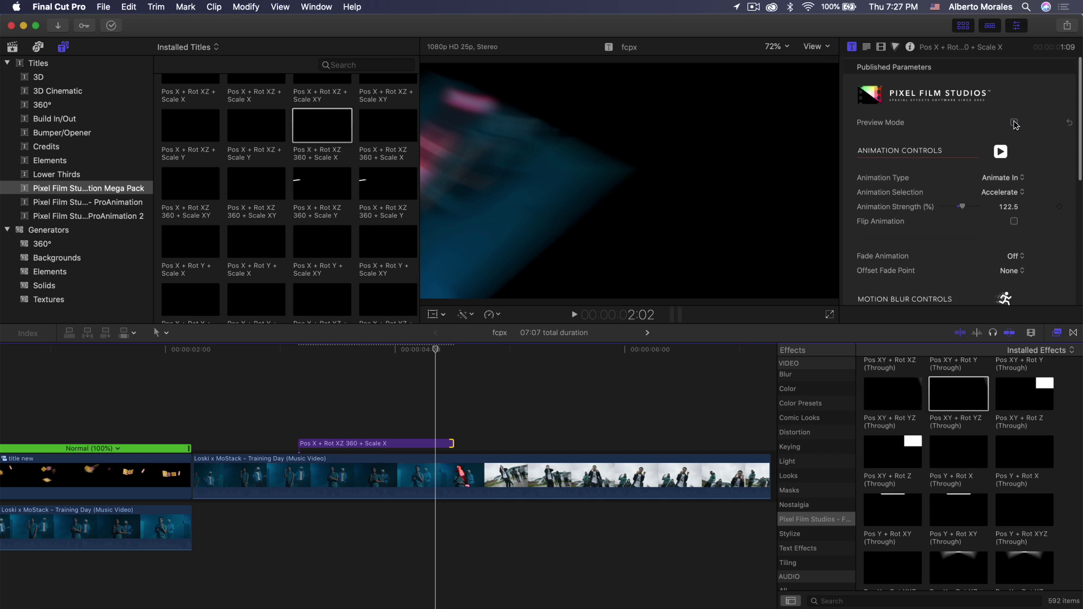
pyautogui.scroll(-5, 1009, 141)
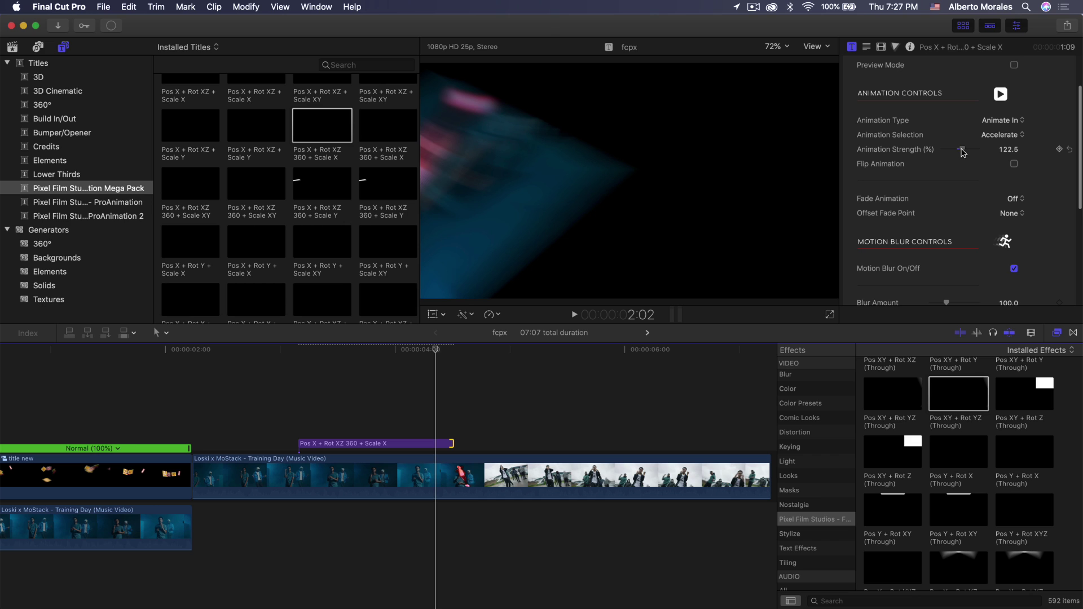
pyautogui.moveTo(962, 150); pyautogui.dragTo(948, 150)
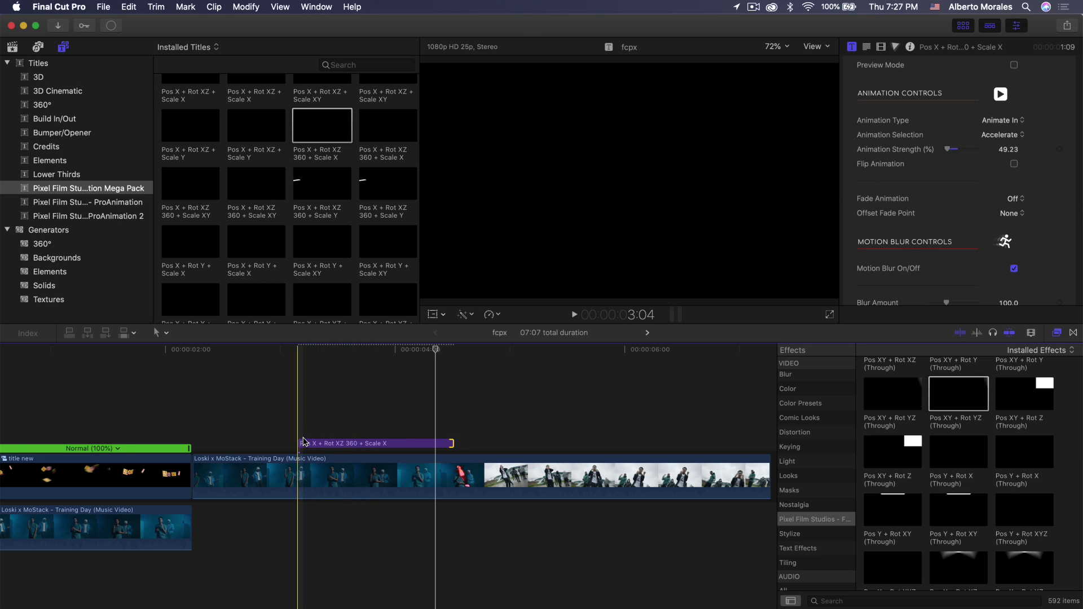
# Play the Pos X + Rot XZ 360 + Scale X title from its start to review the adjusted animation
pyautogui.press('space')
pyautogui.press('space')
pyautogui.moveTo(454, 351); pyautogui.dragTo(427, 356)
# Try a 2:05 Pos Y + Rot XY + Scale Y title, set to Animate Out and flipped, above the first title and play it
pyautogui.scroll(-5, 1010, 211)
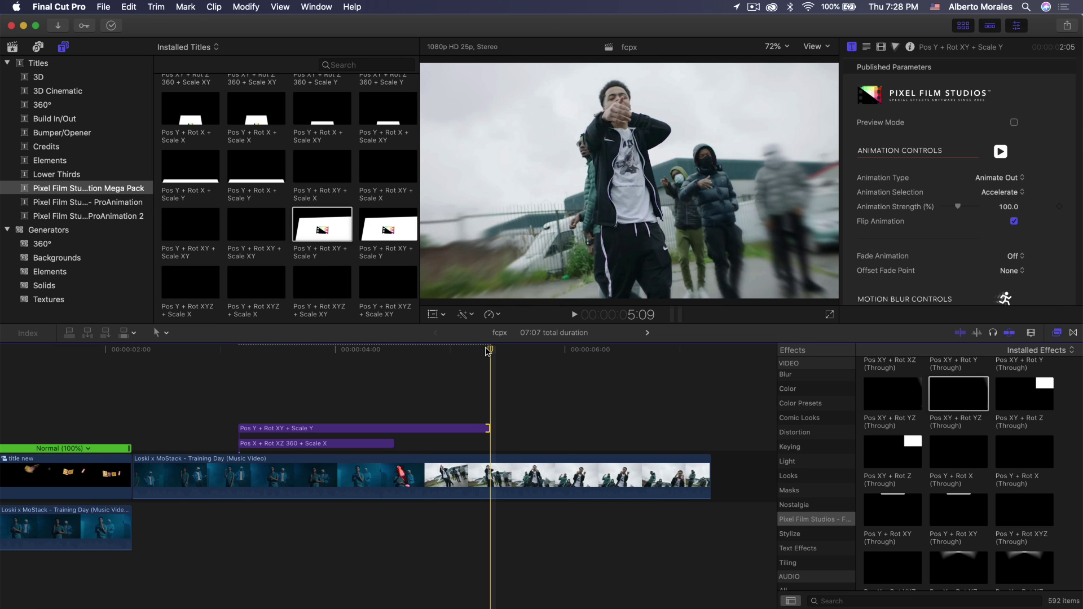
pyautogui.hscroll(-5, 300, 432)
pyautogui.hscroll(4, 353, 418)
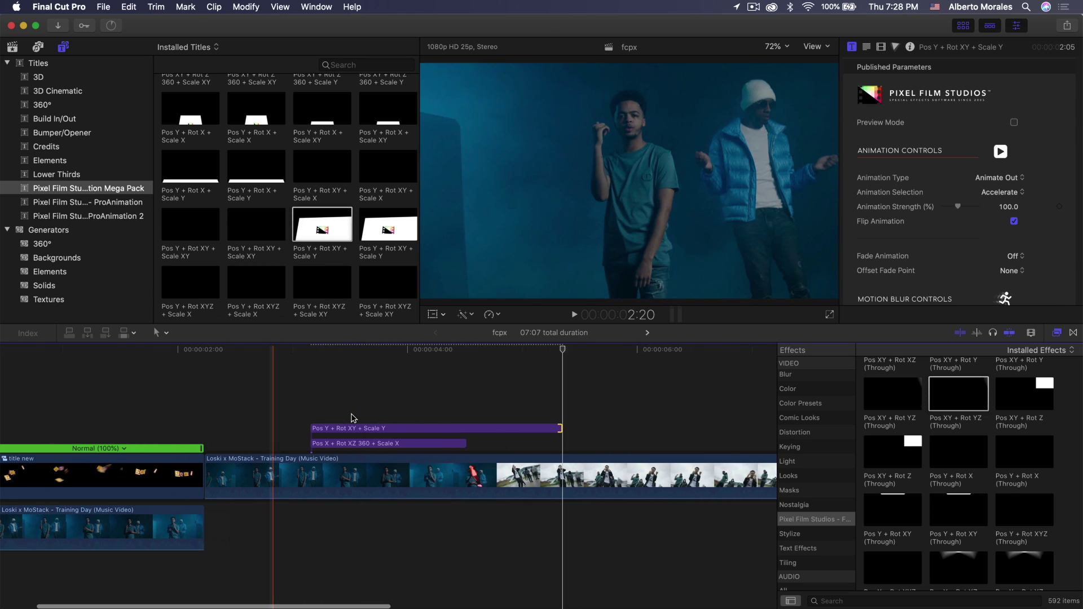
pyautogui.hscroll(-5, 130, 464)
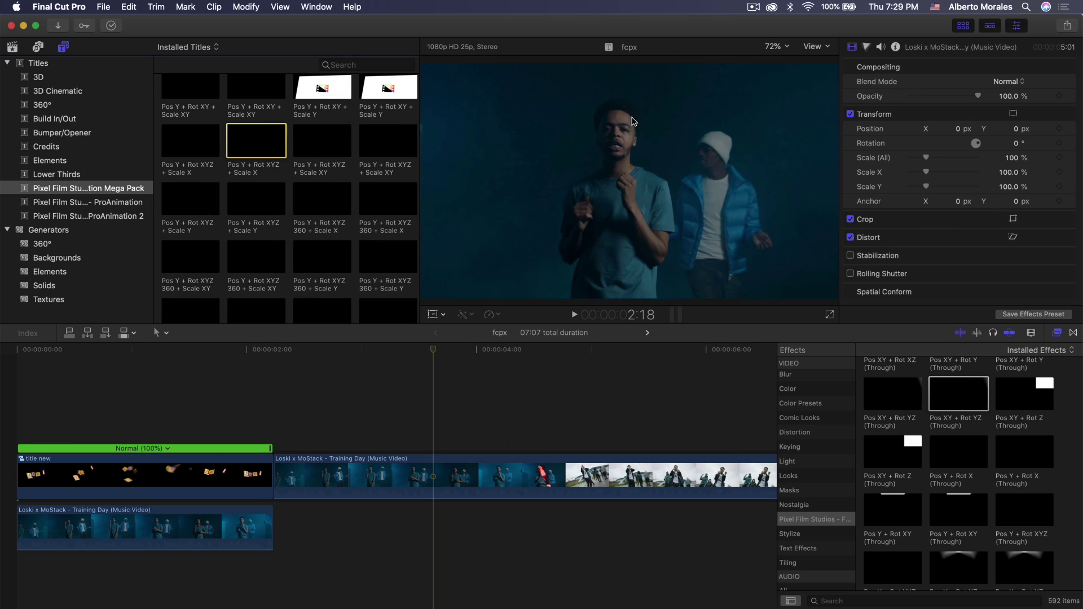
# Browse the ProAnimation titles and add Windshield Wipe In from the ProAnimation 2 category above the second music video clip
pyautogui.click(138, 203)
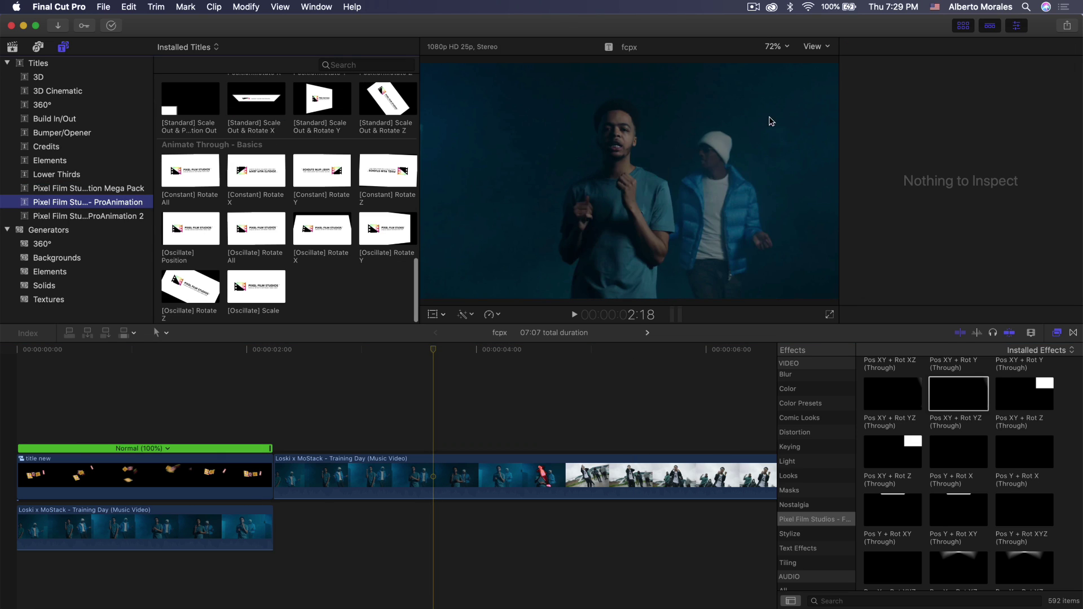
pyautogui.scroll(3, 315, 141)
pyautogui.click(108, 216)
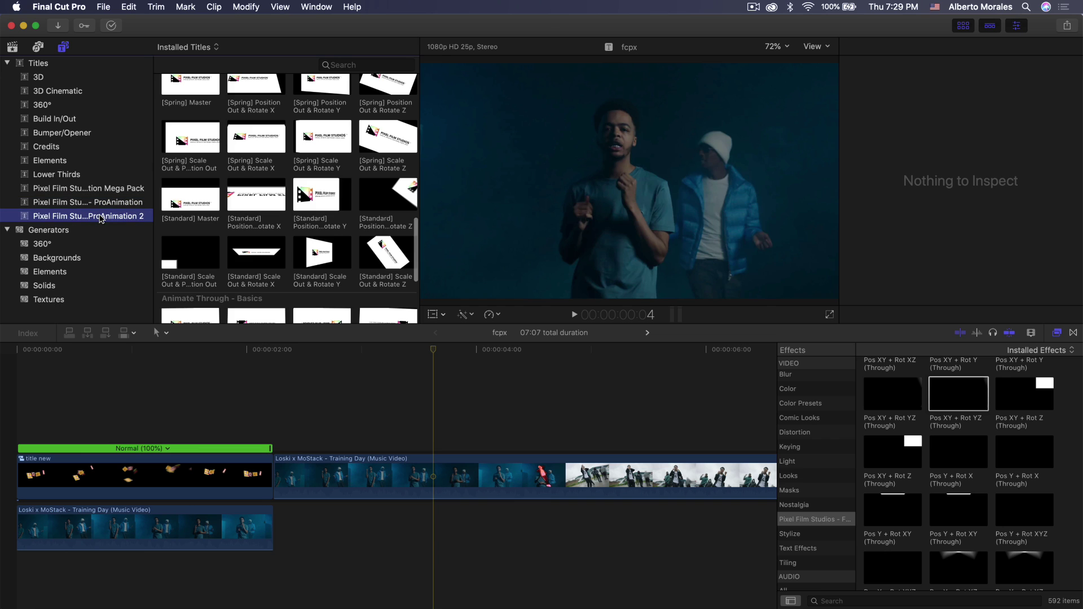
pyautogui.click(275, 117)
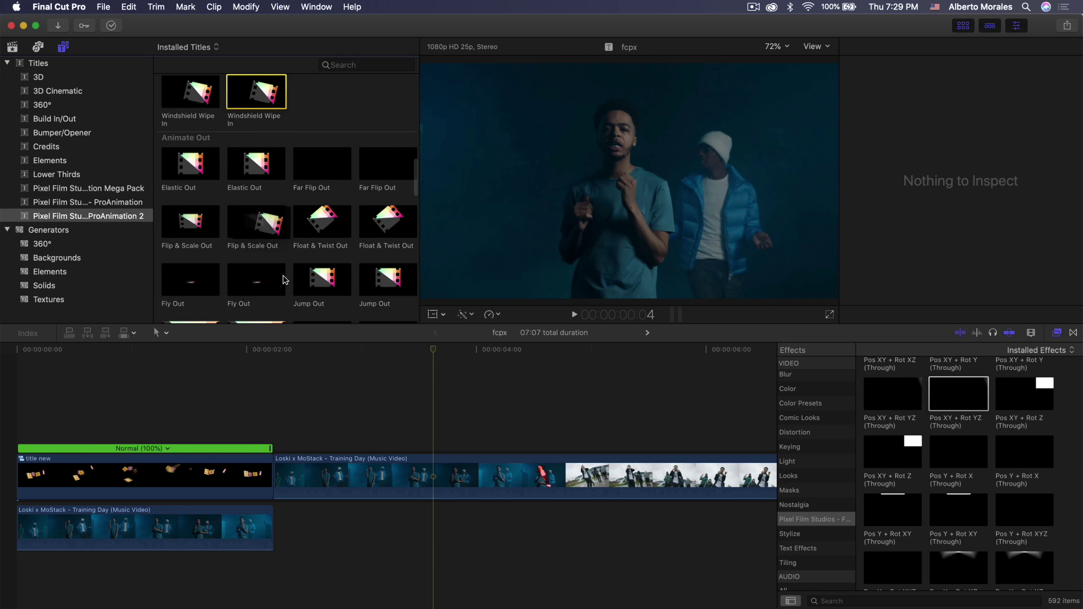
pyautogui.moveTo(279, 247); pyautogui.dragTo(323, 388)
# Play the animated footage, try a Jump In title overlapping the end of Windshield Wipe In, and delete Jump In
pyautogui.press('space')
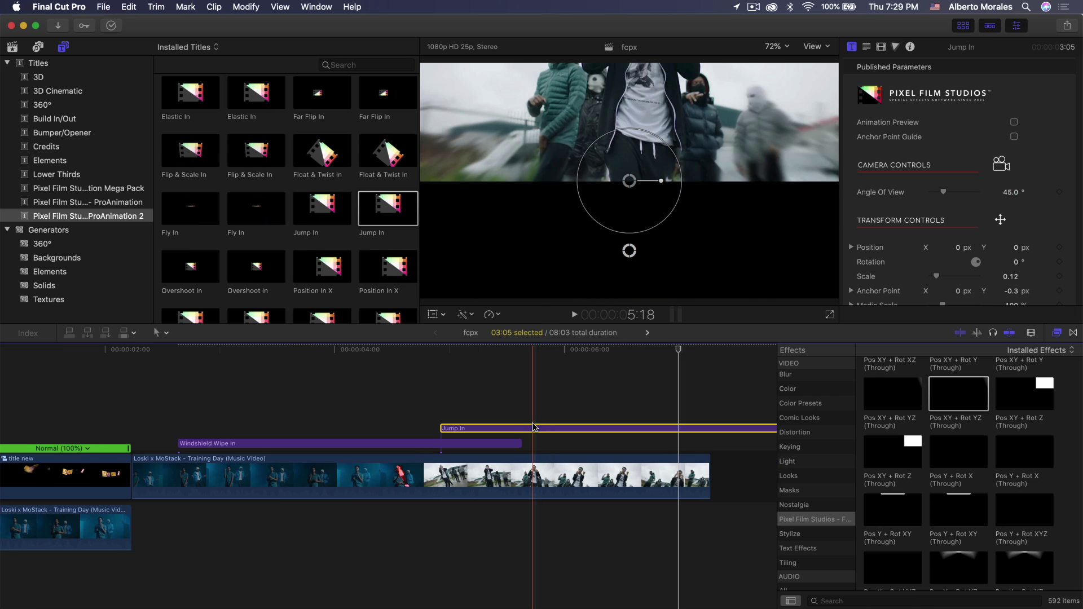
pyautogui.press('Delete')
pyautogui.hscroll(-6, 349, 415)
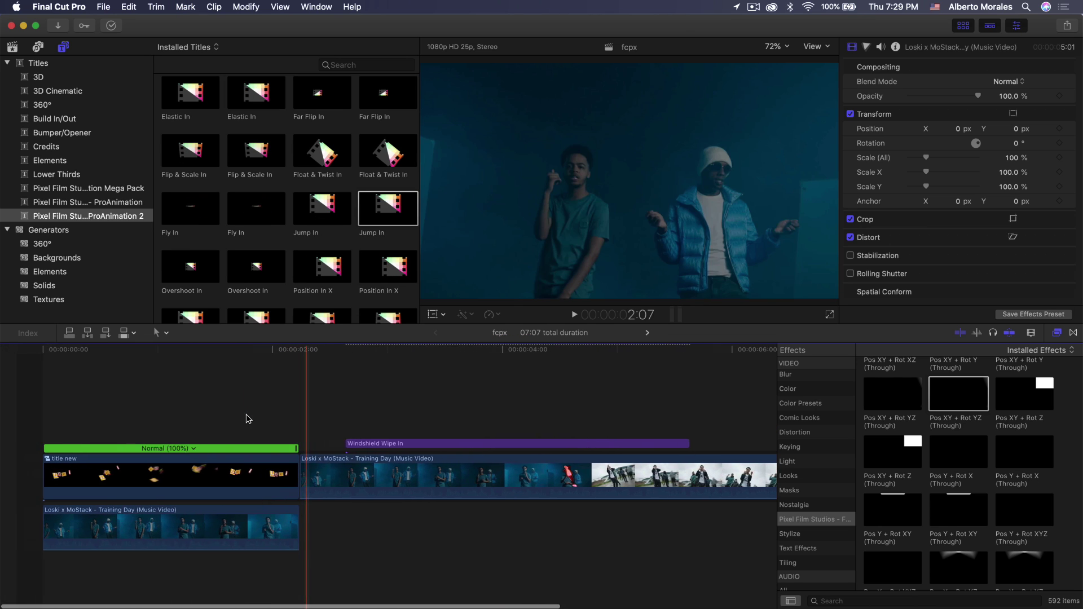